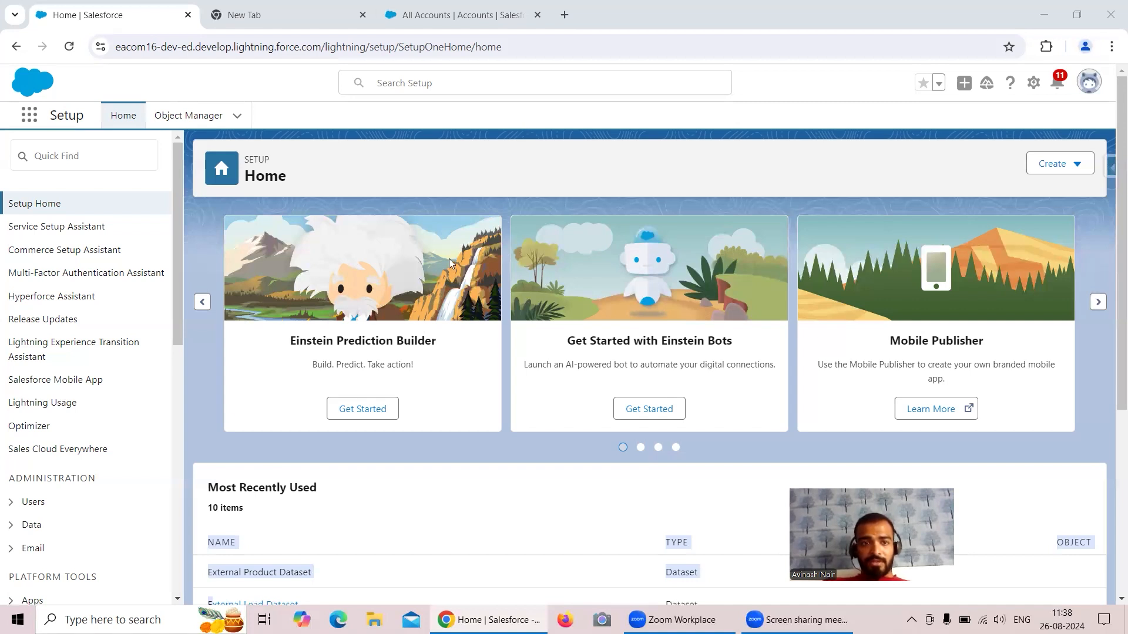
Open the Burlington Textiles Corp of America account from All Accounts and show its Details.
{"action": "left_click", "coordinate": [461, 15]}
{"action": "left_click", "coordinate": [151, 258]}
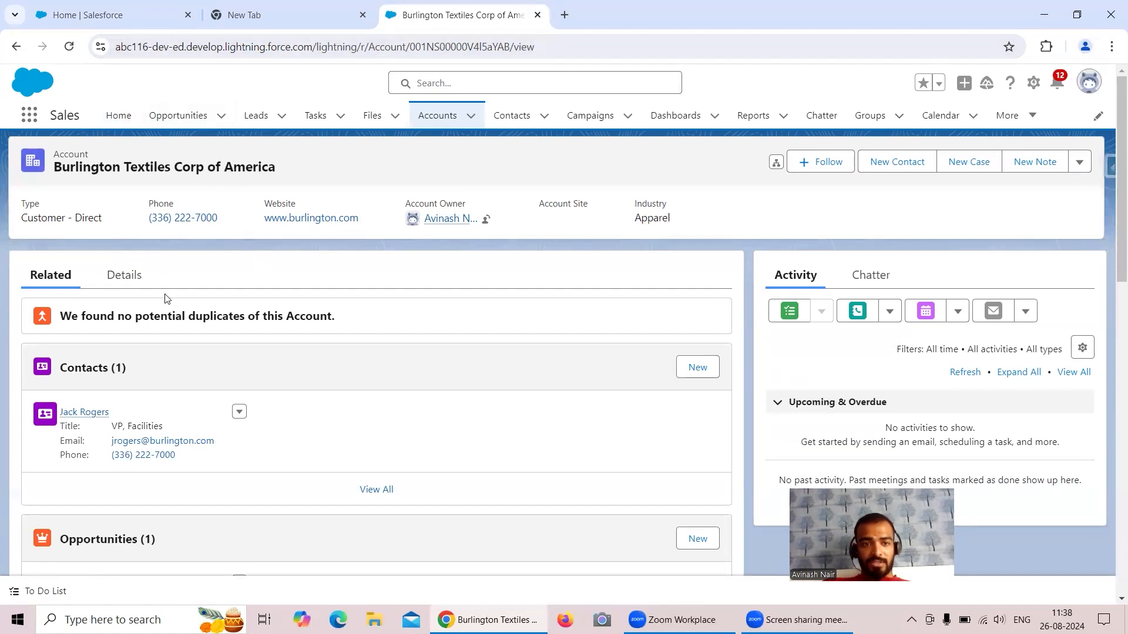
{"action": "left_click", "coordinate": [121, 276]}
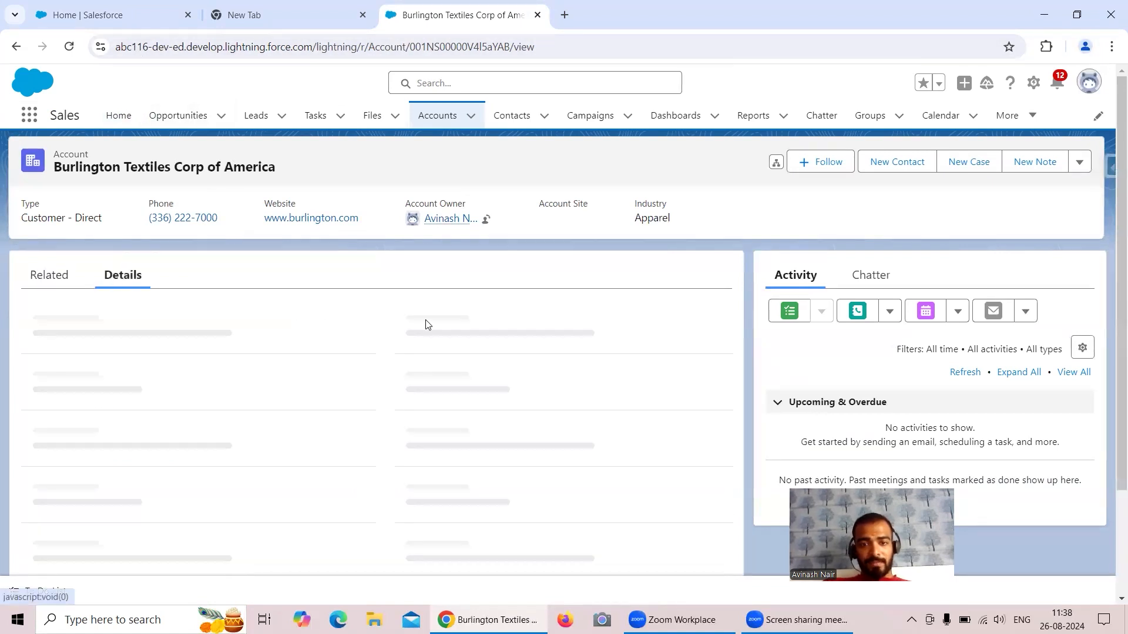
Look through the account's detail fields, then return to Setup Home and bring up the App Launcher.
{"action": "scroll", "coordinate": [493, 344], "scroll_direction": "down", "scroll_amount": 1}
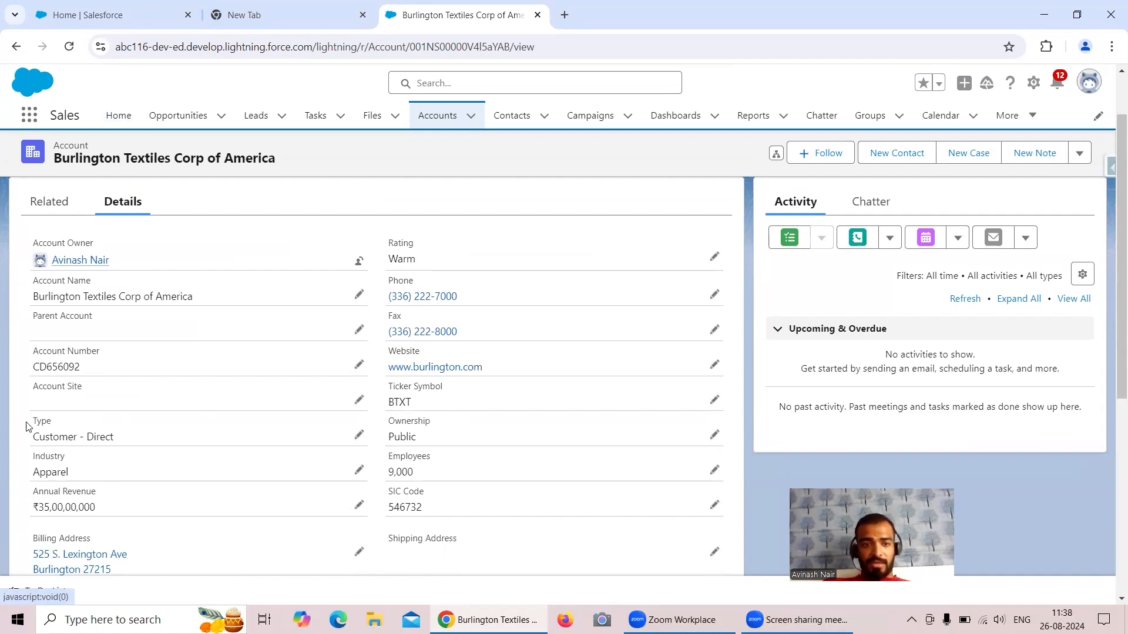
{"action": "scroll", "coordinate": [246, 405], "scroll_direction": "down", "scroll_amount": 5}
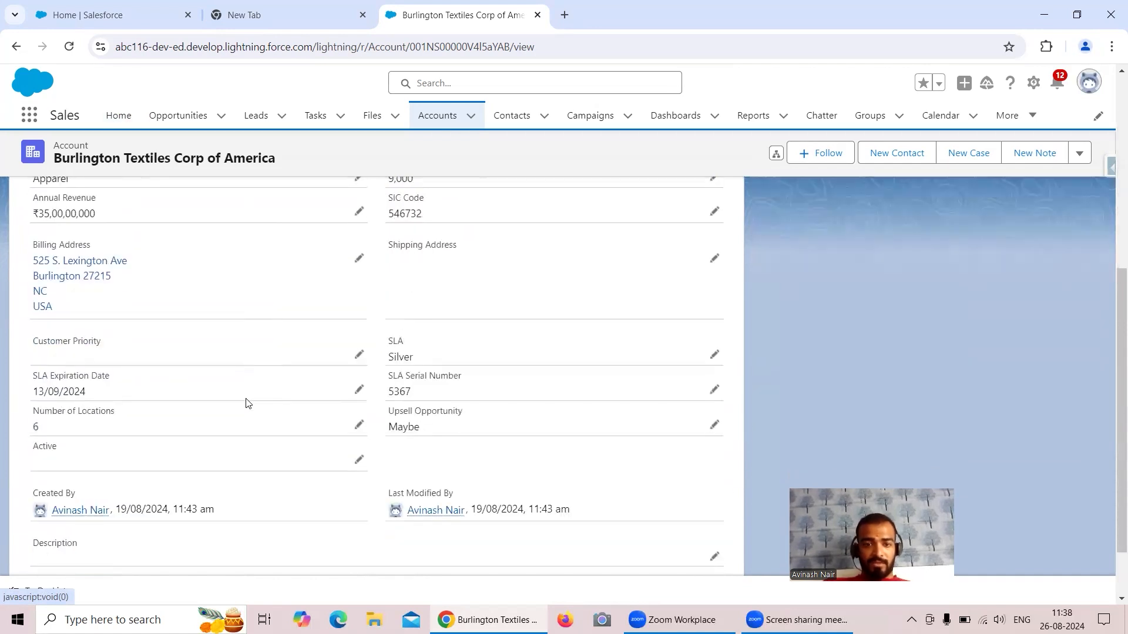
{"action": "scroll", "coordinate": [246, 404], "scroll_direction": "down", "scroll_amount": 1}
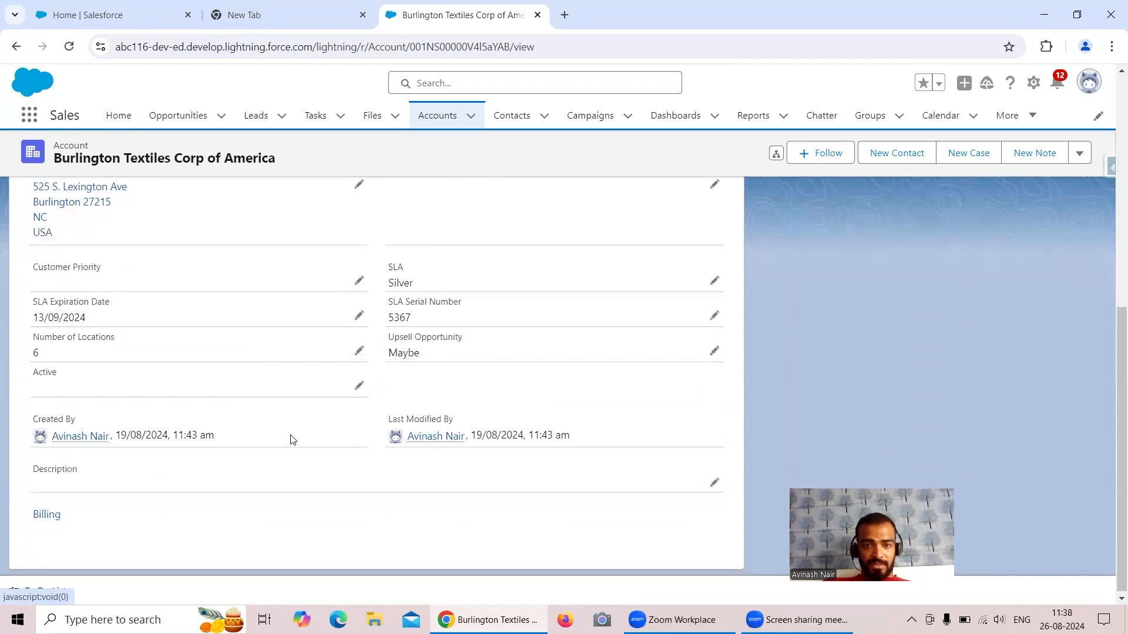
{"action": "scroll", "coordinate": [292, 439], "scroll_direction": "up", "scroll_amount": 6}
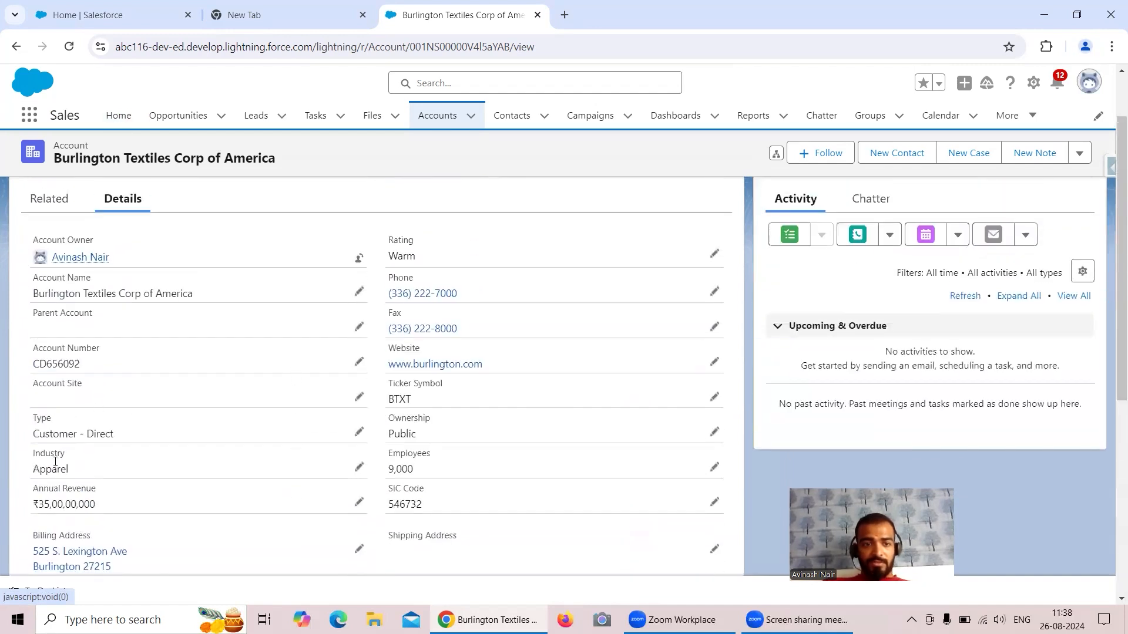
{"action": "left_click", "coordinate": [90, 19]}
{"action": "left_click", "coordinate": [29, 113]}
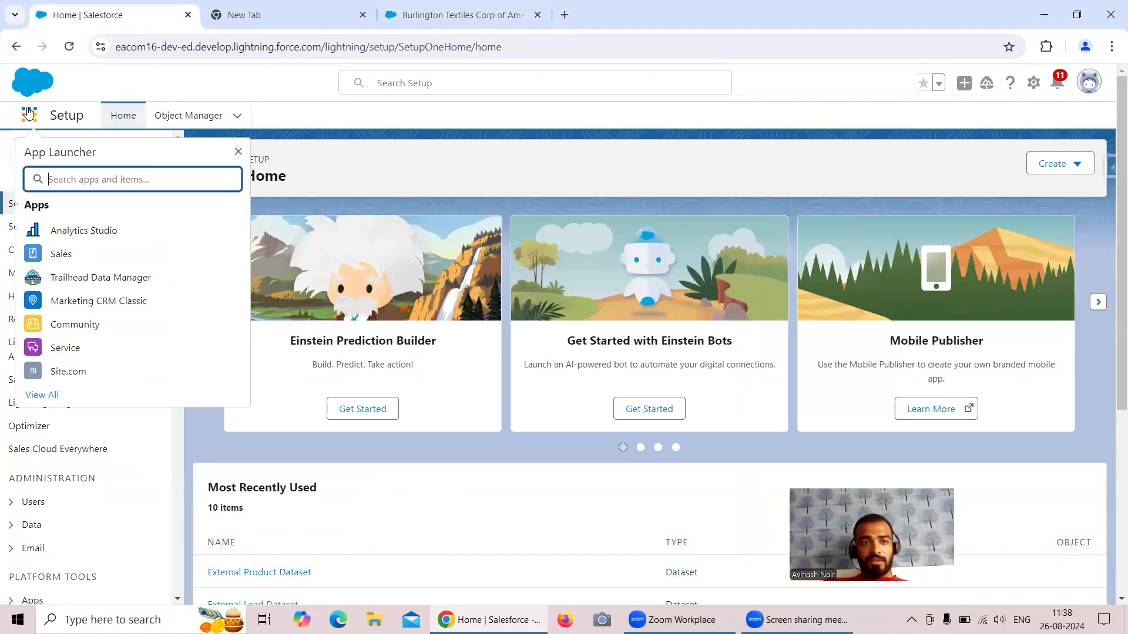
Open Analytics Studio's Data Manager on Connect, collapse SFDC_LOCAL and show the Account object's actions.
{"action": "left_click", "coordinate": [84, 230]}
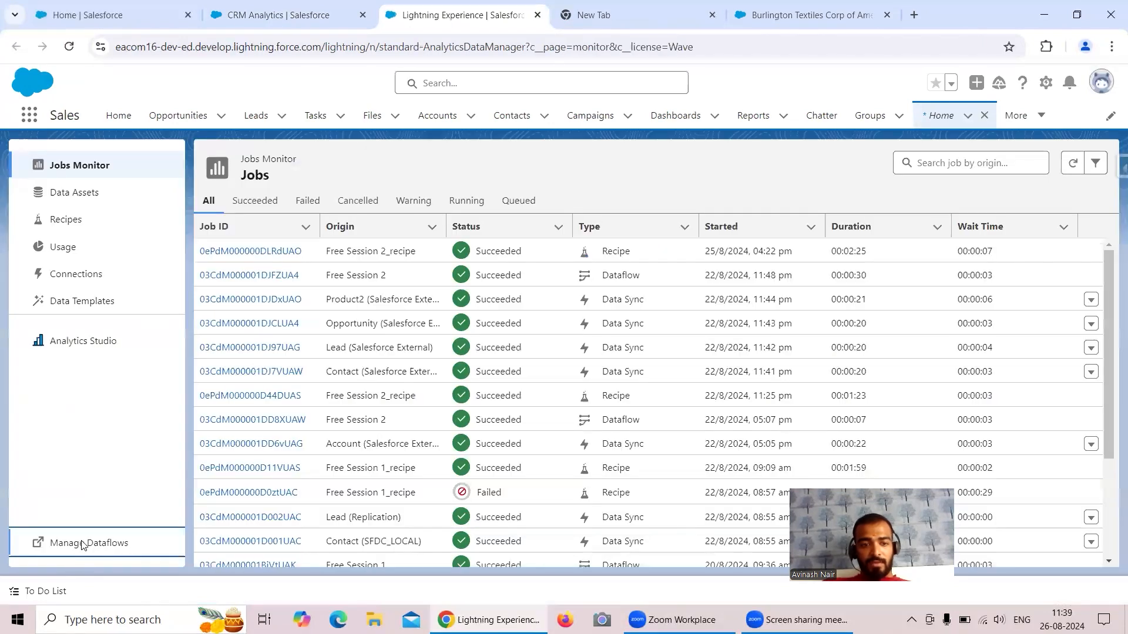
{"action": "left_click", "coordinate": [75, 544]}
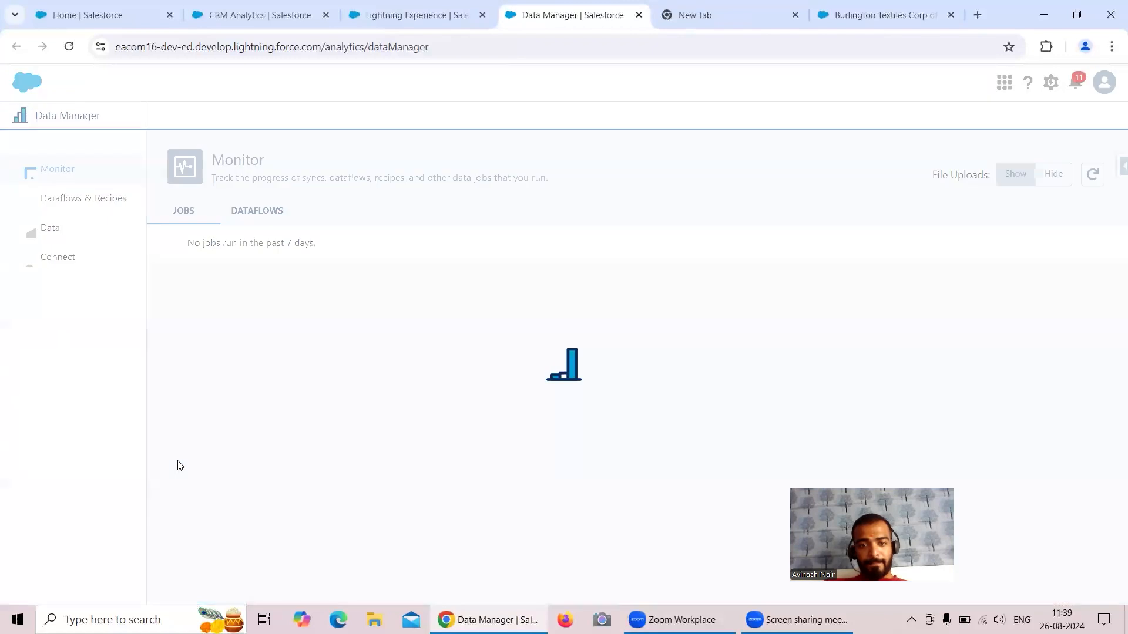
{"action": "left_click", "coordinate": [116, 206]}
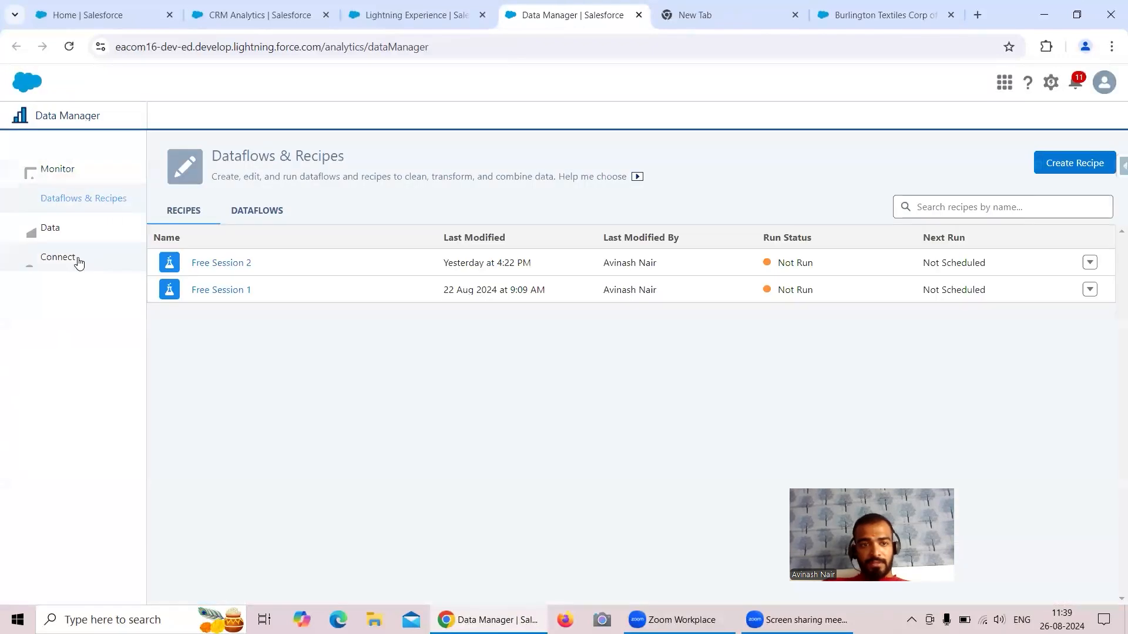
{"action": "left_click", "coordinate": [75, 258]}
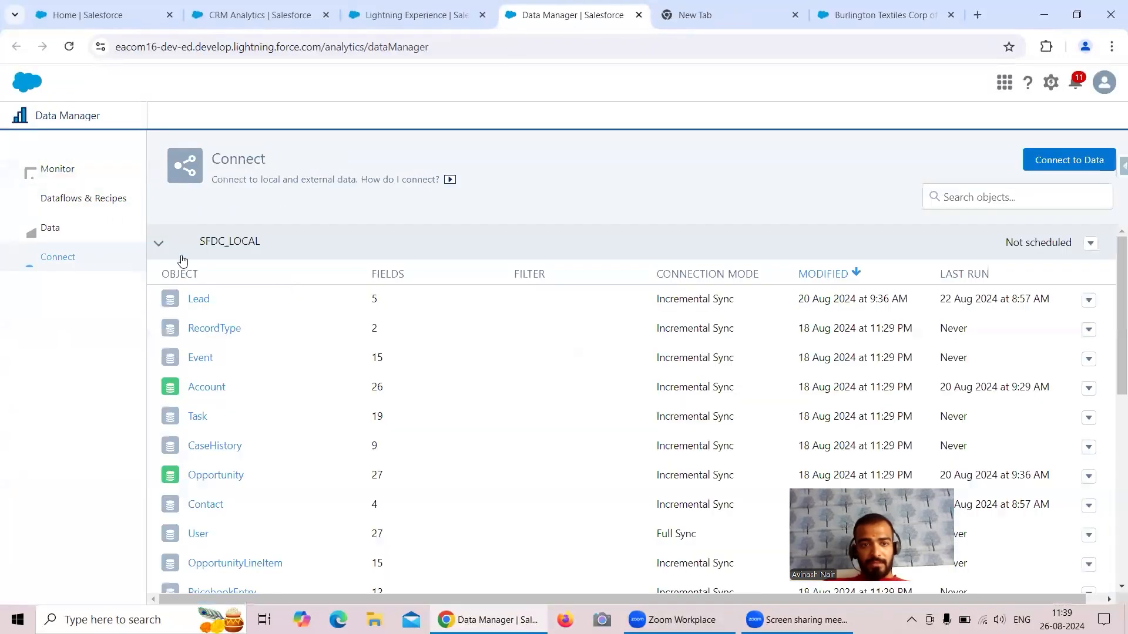
{"action": "left_click", "coordinate": [160, 244]}
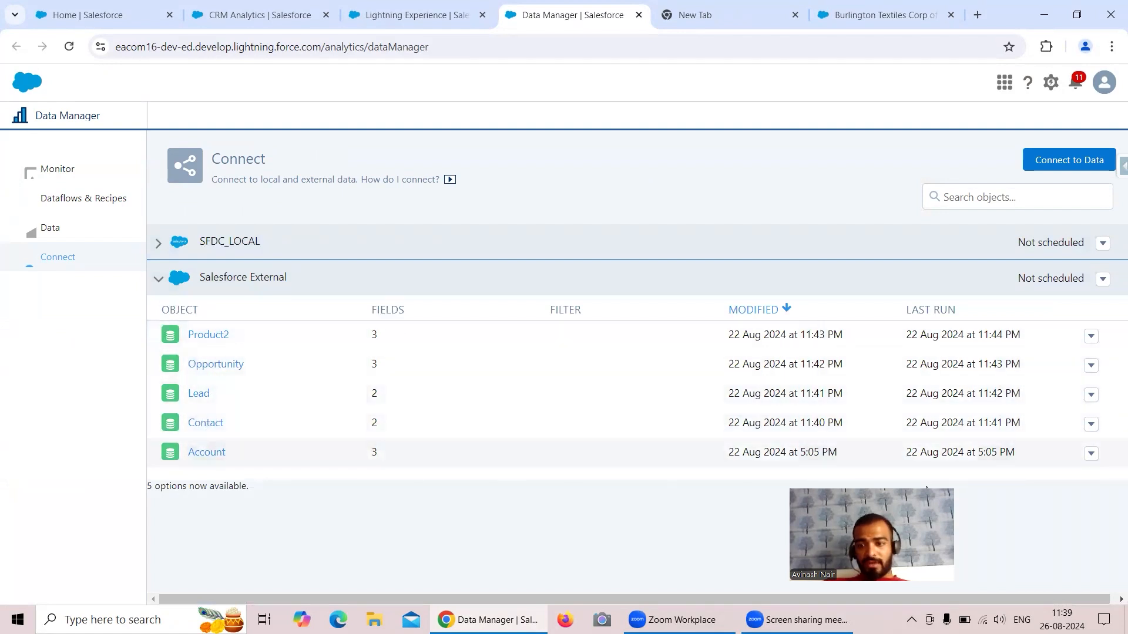
{"action": "left_click_drag", "start_coordinate": [926, 487], "coordinate": [1080, 464]}
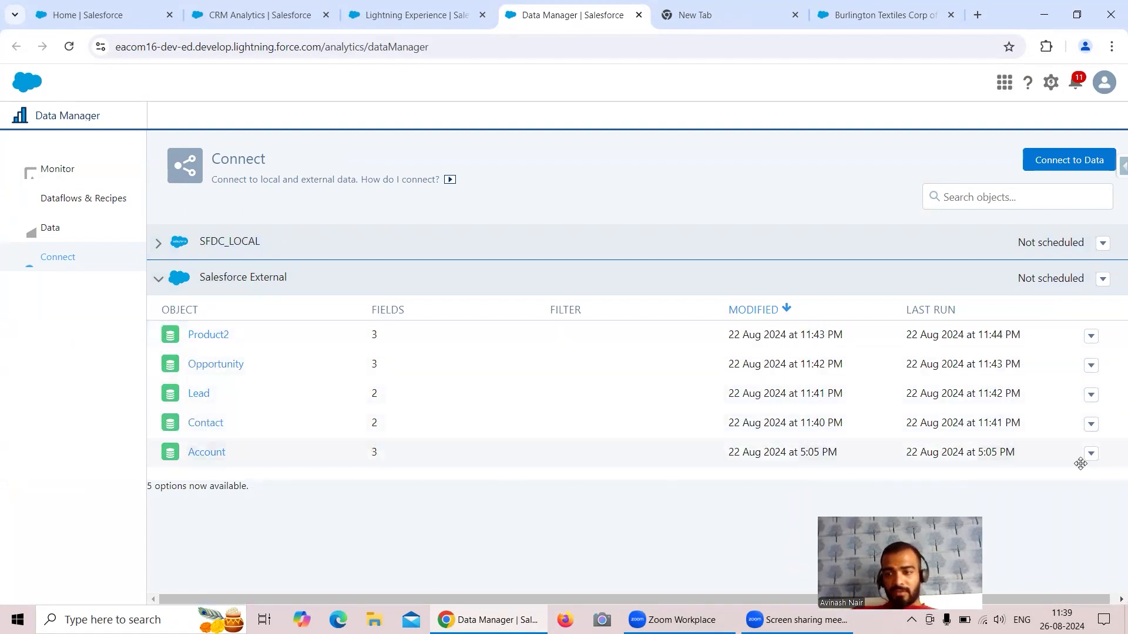
{"action": "left_click", "coordinate": [1091, 453]}
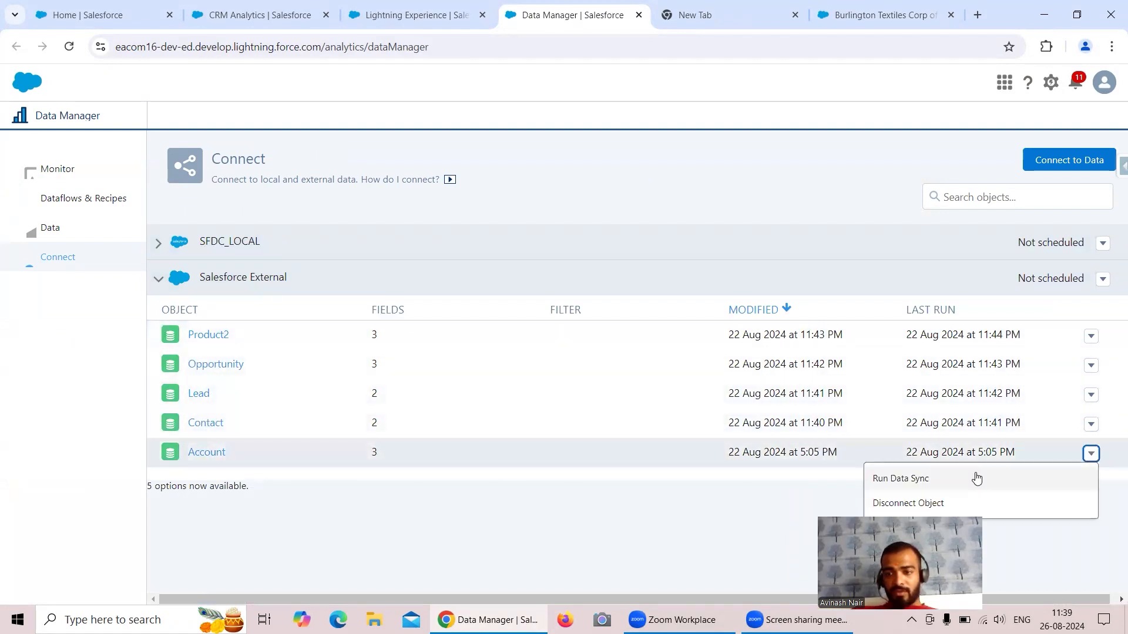
Open the field selection for the Account object in Data Manager.
{"action": "left_click", "coordinate": [200, 454]}
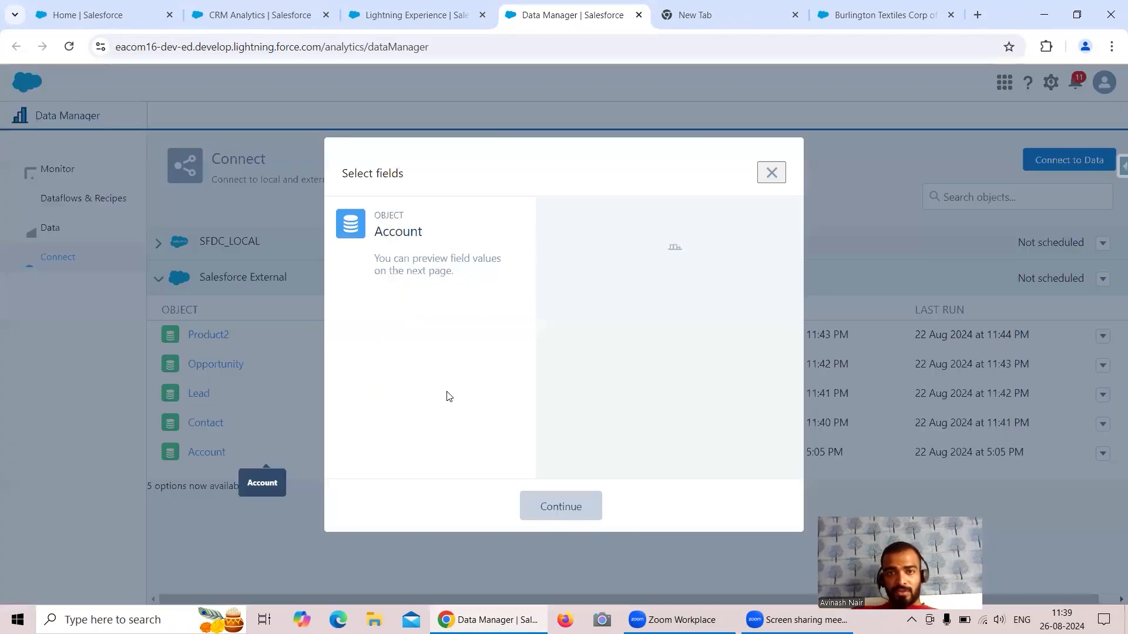
{"action": "left_click", "coordinate": [844, 23]}
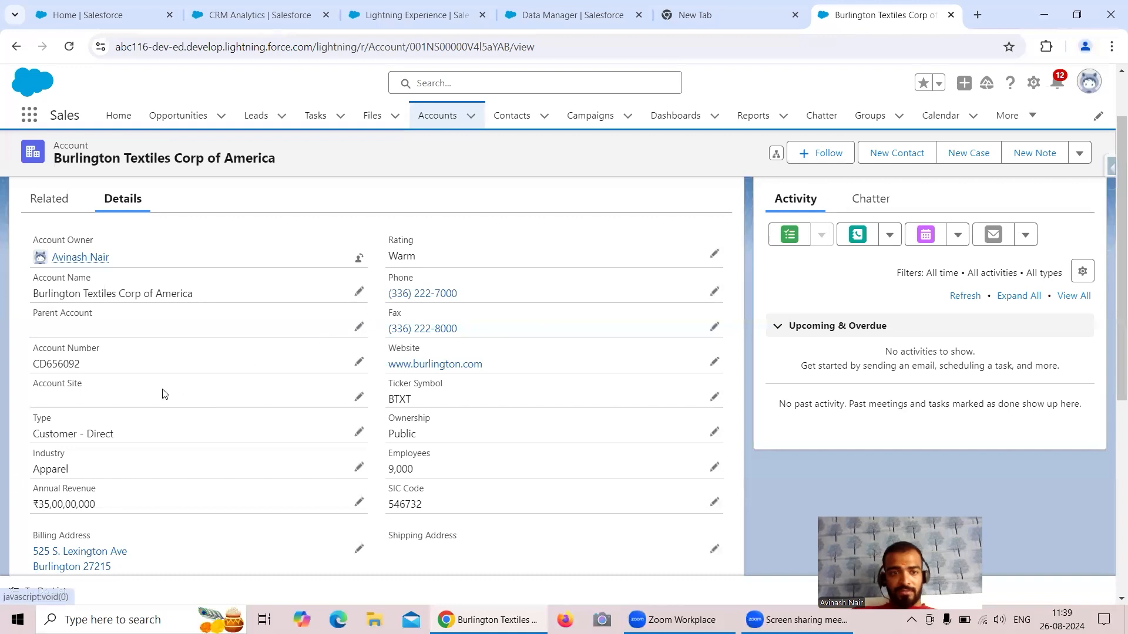
{"action": "left_click", "coordinate": [385, 20]}
{"action": "left_click", "coordinate": [515, 21]}
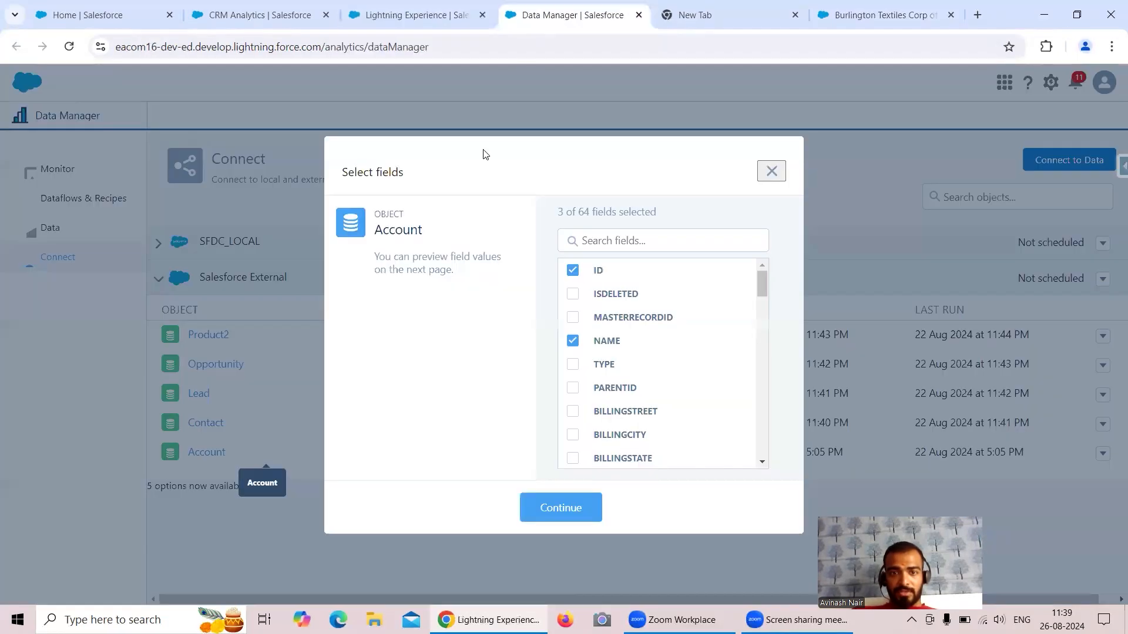
Add the TYPE and RATING fields to Account and save it with 5 fields.
{"action": "left_click", "coordinate": [617, 241]}
{"action": "type", "text": "Ind"}
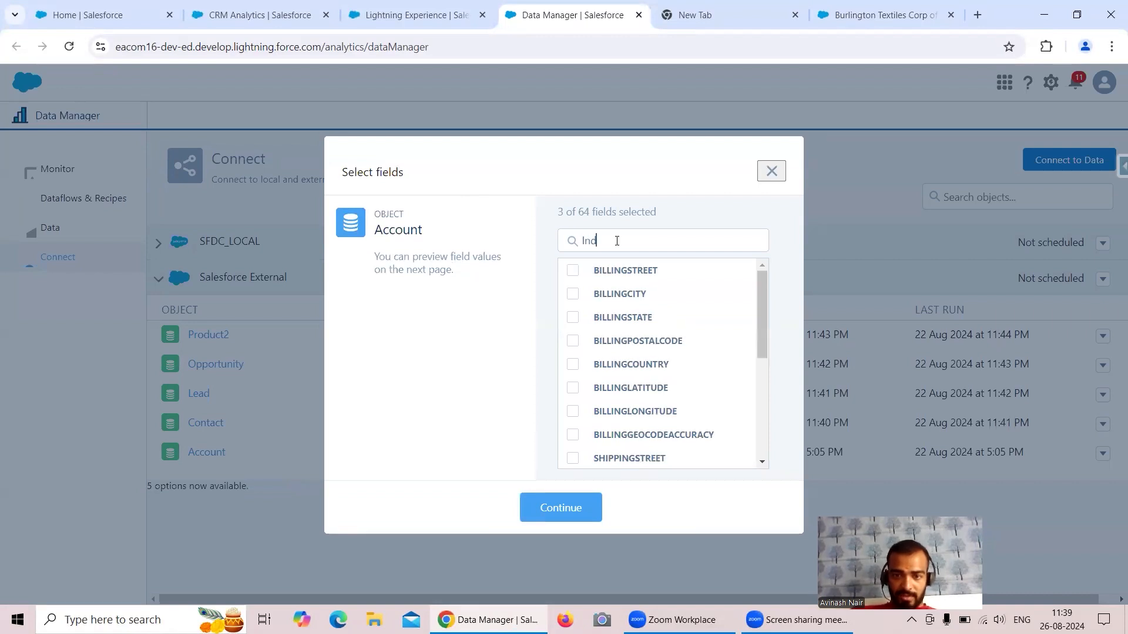
{"action": "key", "text": "BackSpace"}
{"action": "key", "text": "BackSpace"}
{"action": "key", "text": "BackSpace"}
{"action": "type", "text": "Typ"}
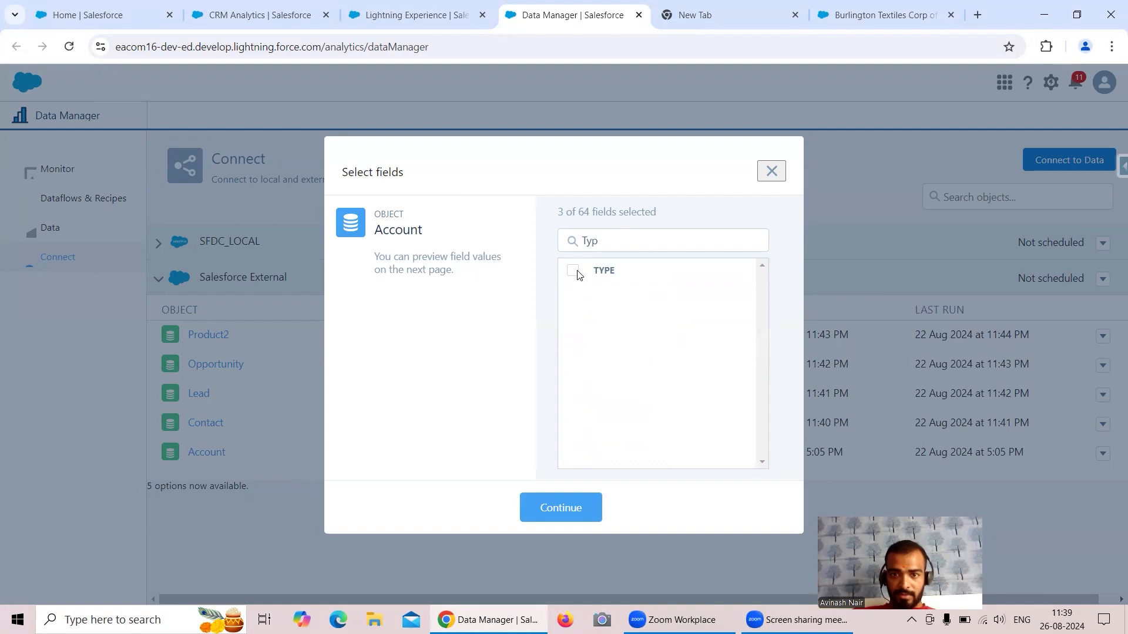
{"action": "left_click", "coordinate": [572, 271]}
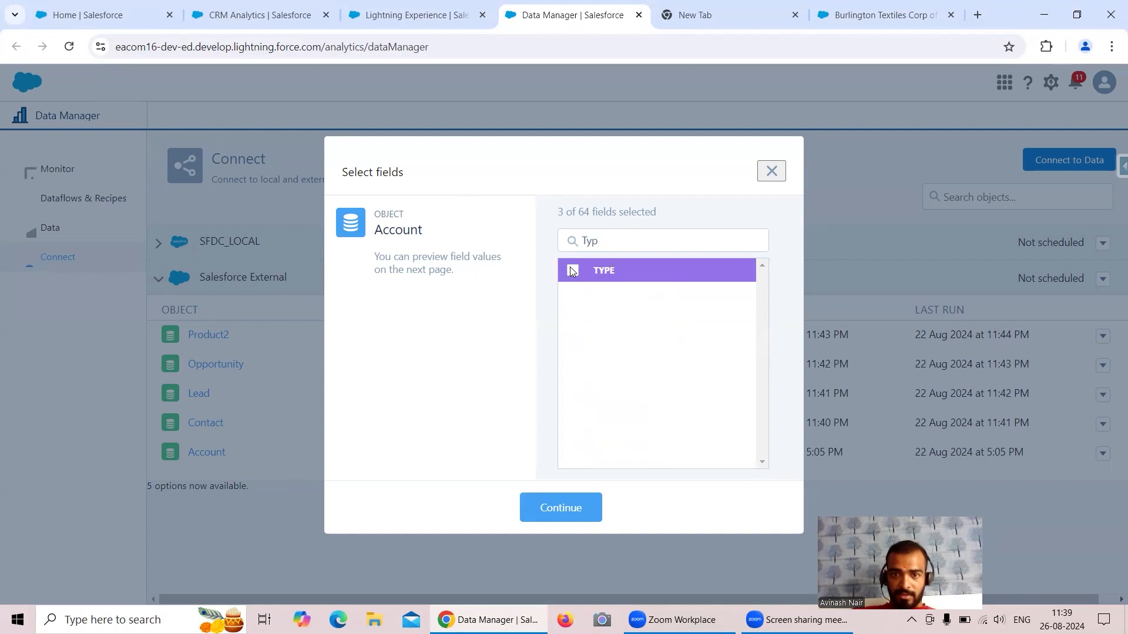
{"action": "left_click_drag", "start_coordinate": [598, 240], "coordinate": [573, 246]}
{"action": "type", "text": "Rating"}
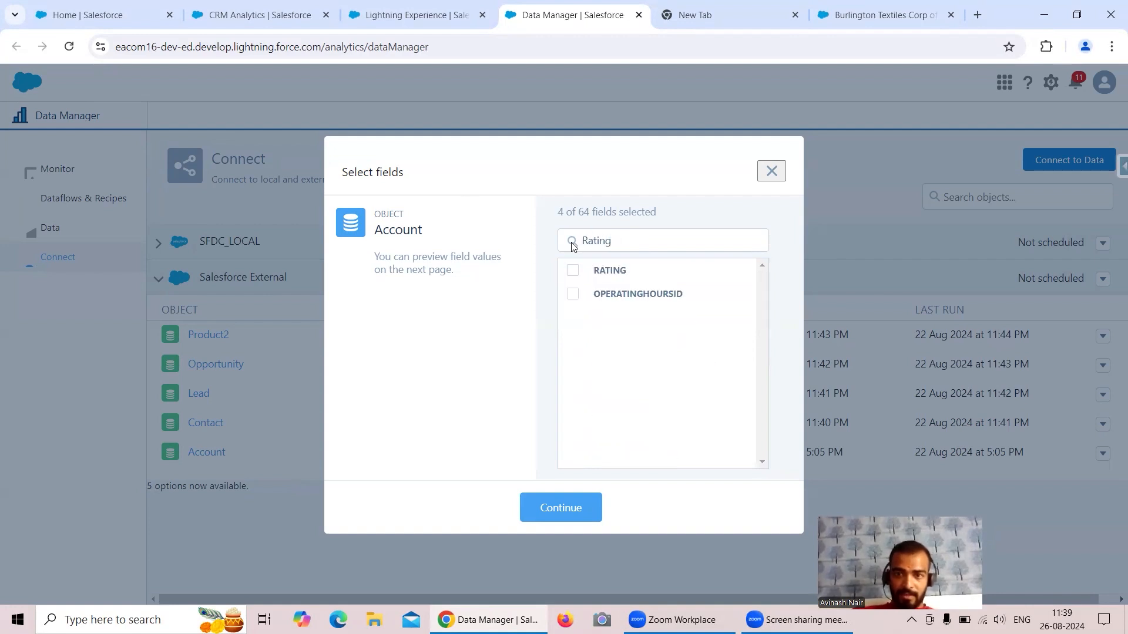
{"action": "left_click", "coordinate": [573, 271]}
{"action": "left_click", "coordinate": [557, 521]}
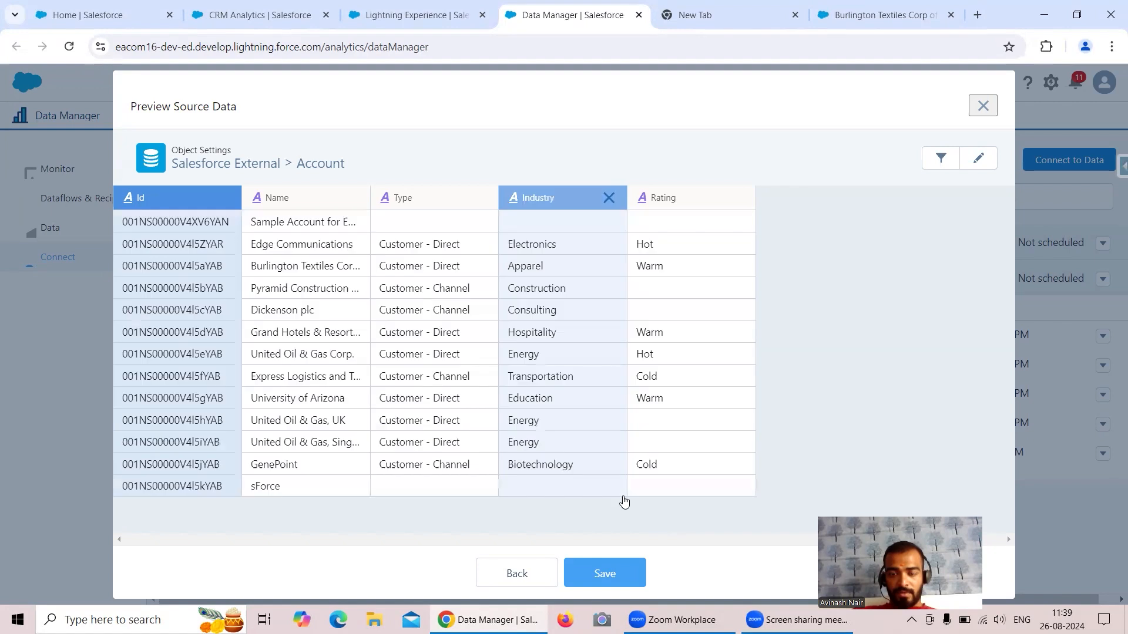
{"action": "left_click", "coordinate": [604, 573]}
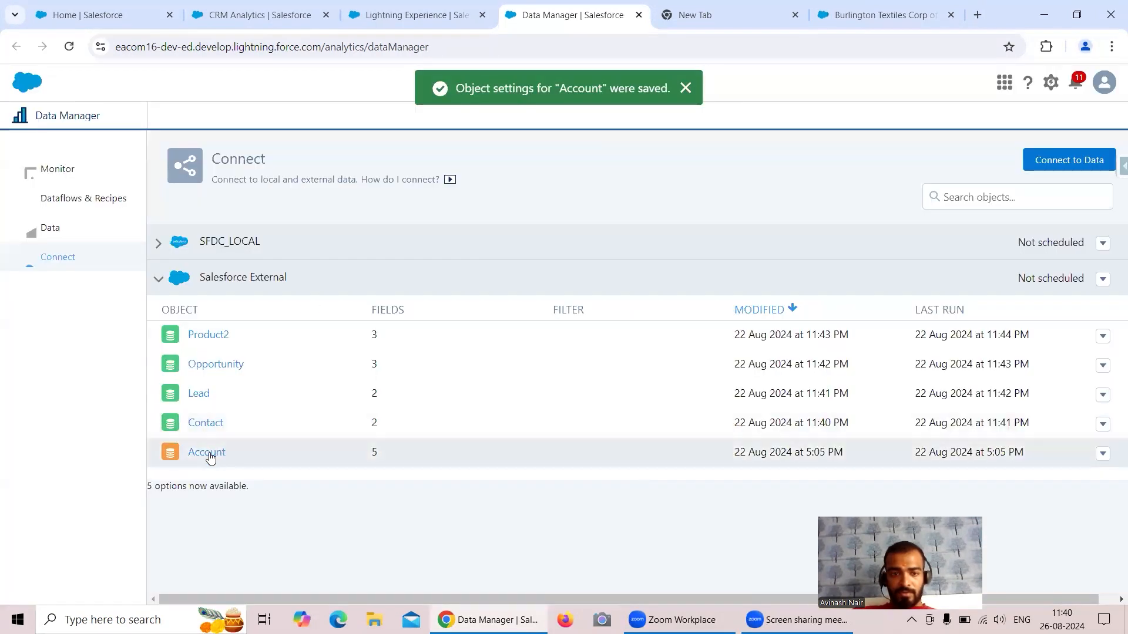
Reopen Account's sync settings and begin a Data Sync Filter with the term 'Industry'.
{"action": "left_click", "coordinate": [208, 453]}
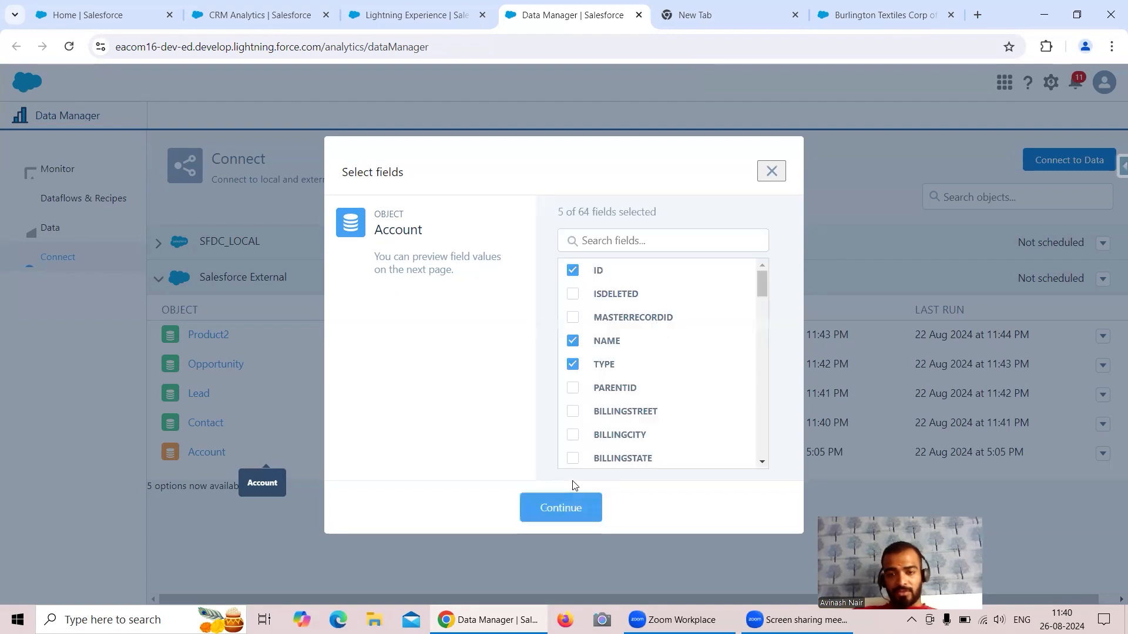
{"action": "left_click", "coordinate": [561, 508]}
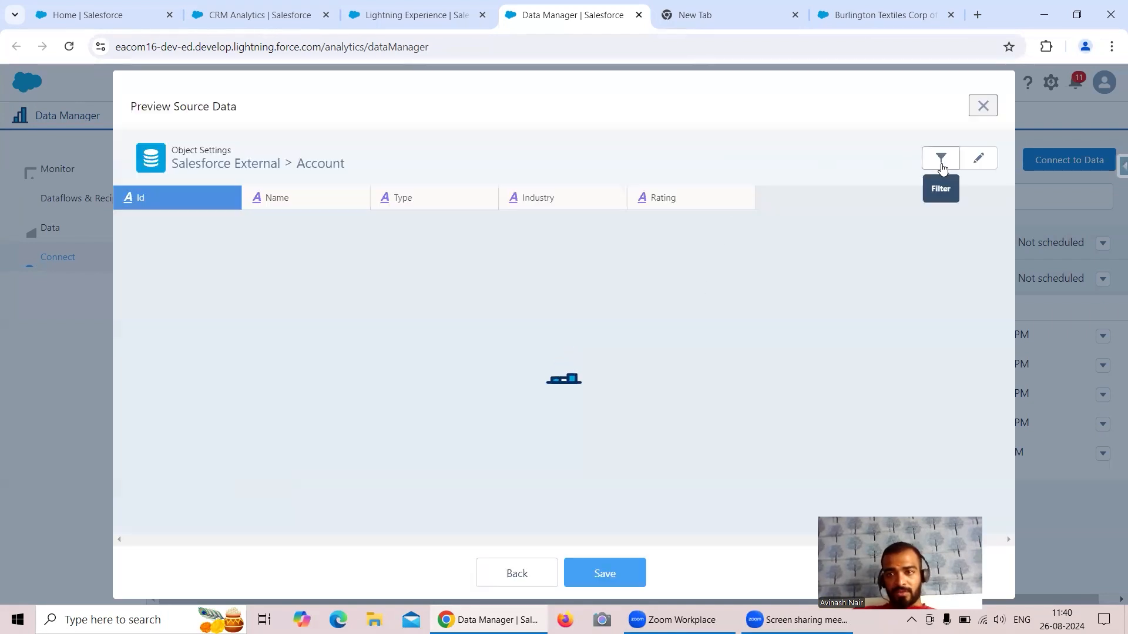
{"action": "left_click", "coordinate": [941, 162]}
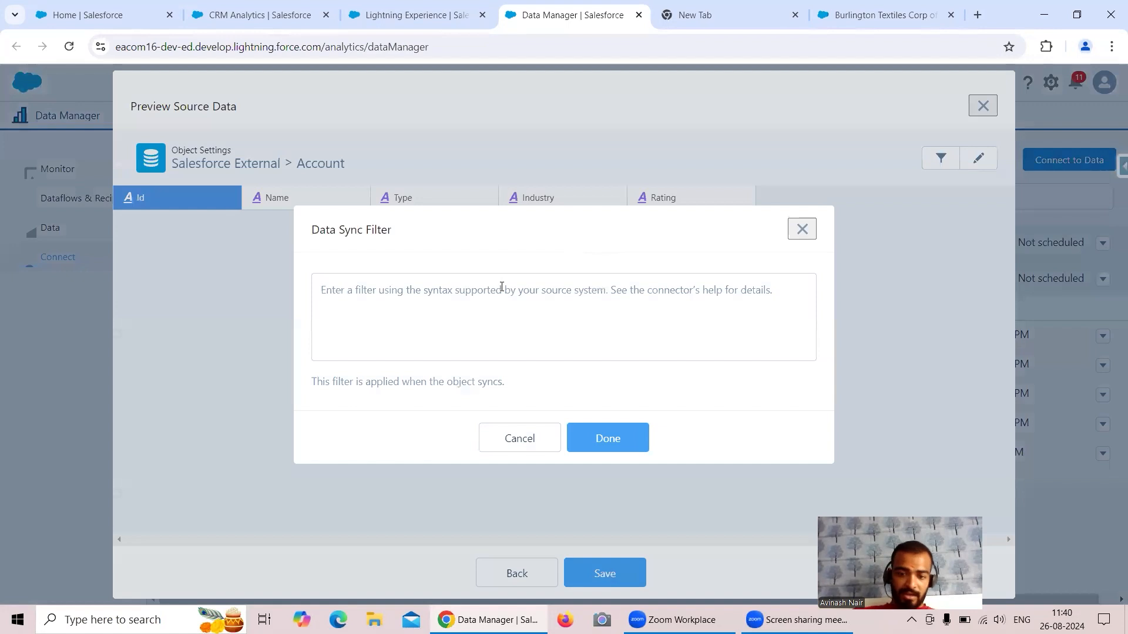
{"action": "type", "text": "Industry"}
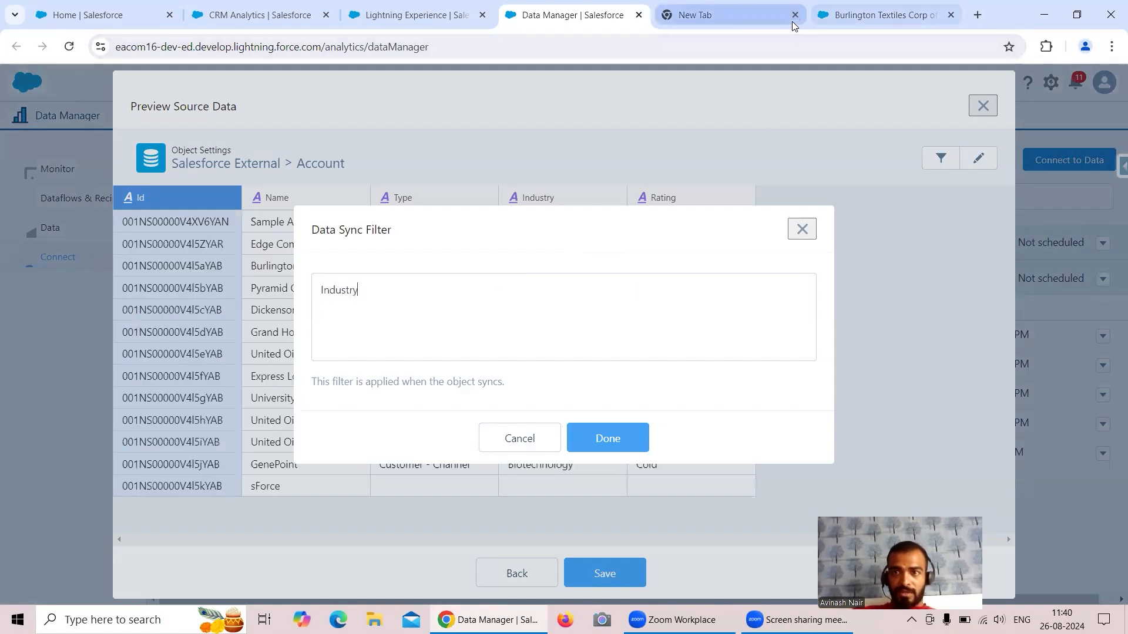
Open Salesforce Inspector's Data Export in a new tab from the Burlington Textiles account.
{"action": "left_click", "coordinate": [834, 16]}
{"action": "left_click", "coordinate": [1108, 170]}
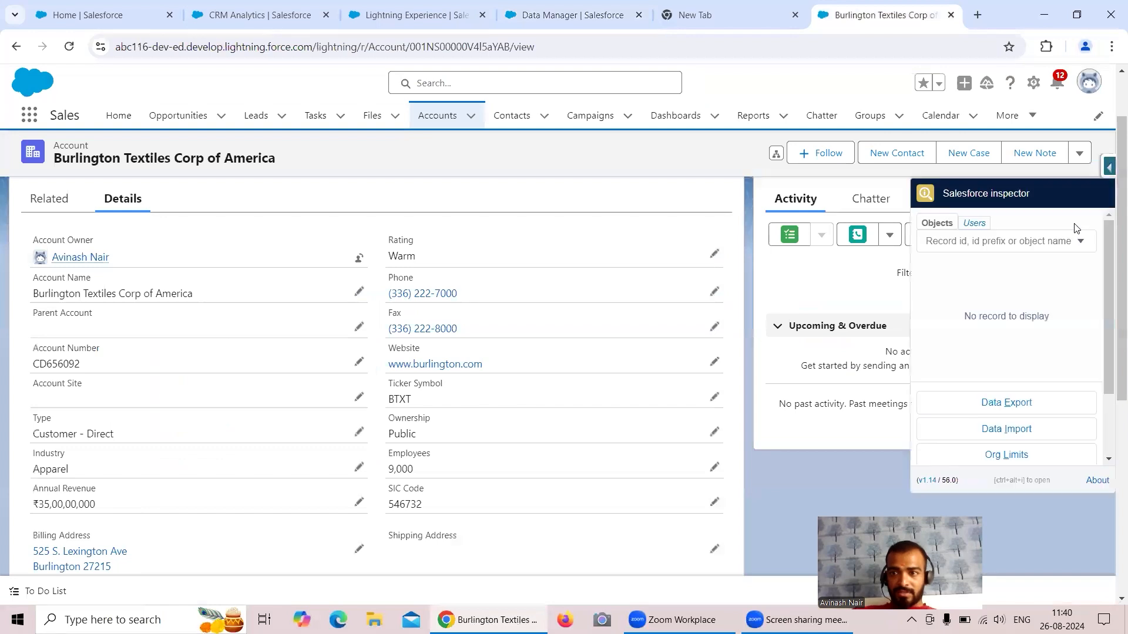
{"action": "right_click", "coordinate": [943, 403]}
{"action": "left_click", "coordinate": [933, 420]}
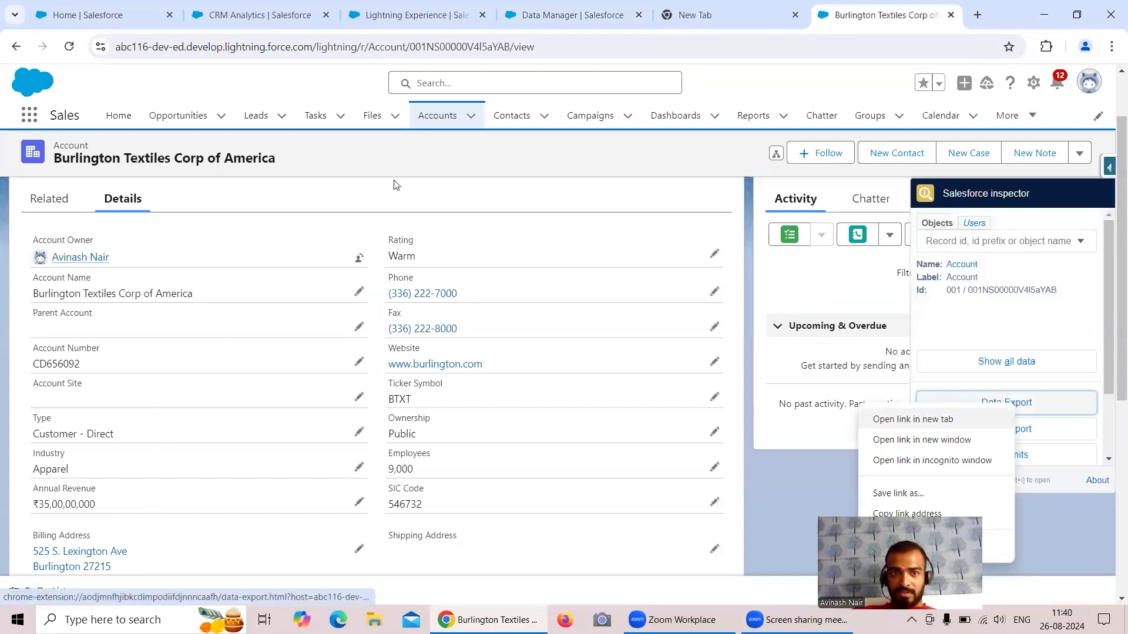
{"action": "left_click", "coordinate": [881, 15]}
Export 'Select id, industry from account' for all 13 accounts, then return to Data Manager.
{"action": "left_click", "coordinate": [232, 119]}
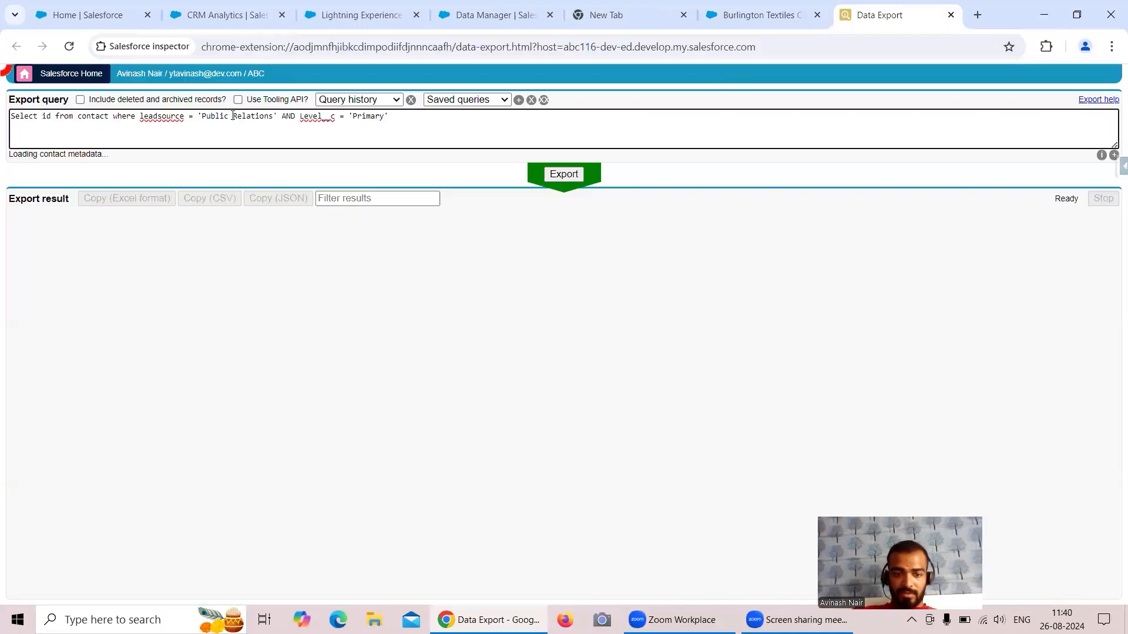
{"action": "key", "text": "ctrl+a"}
{"action": "key", "text": "BackSpace"}
{"action": "type", "text": "Selec"}
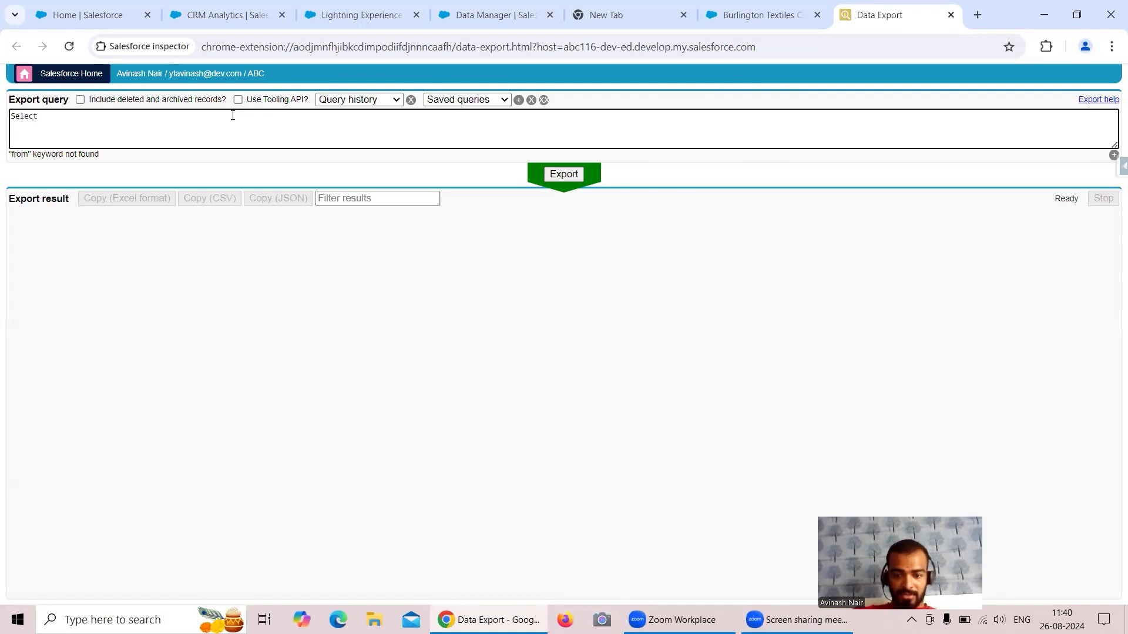
{"action": "type", "text": "t id, industry from account"}
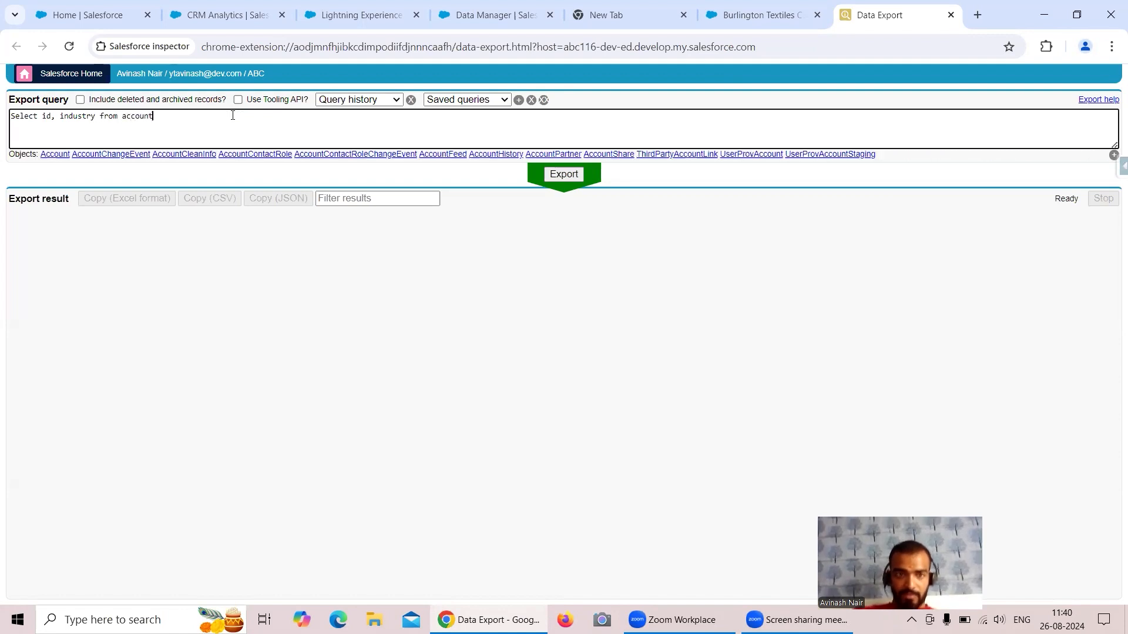
{"action": "left_click", "coordinate": [560, 176]}
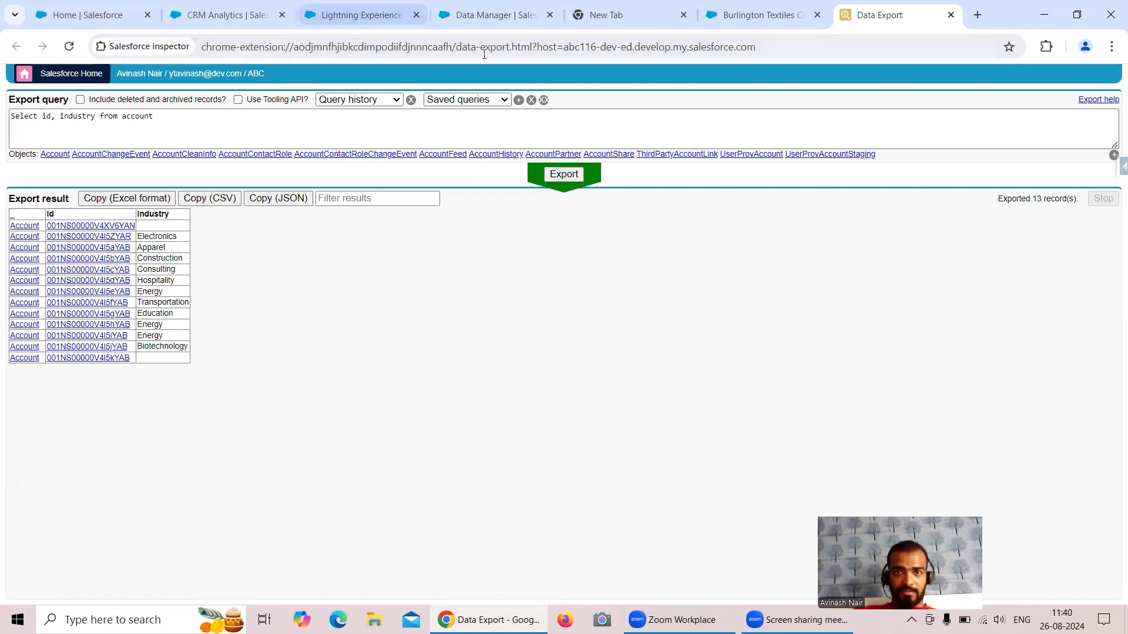
{"action": "left_click", "coordinate": [489, 20]}
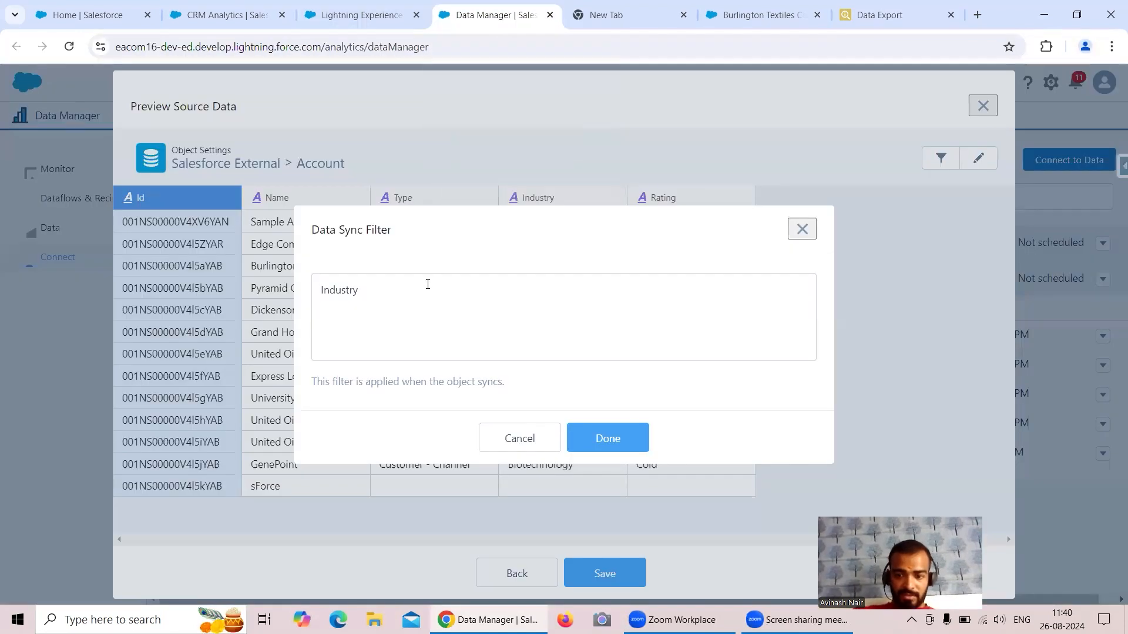
Complete the Account sync filter as Industry='Energy', removing the spaces around the equals sign.
{"action": "type", "text": "'Energy"}
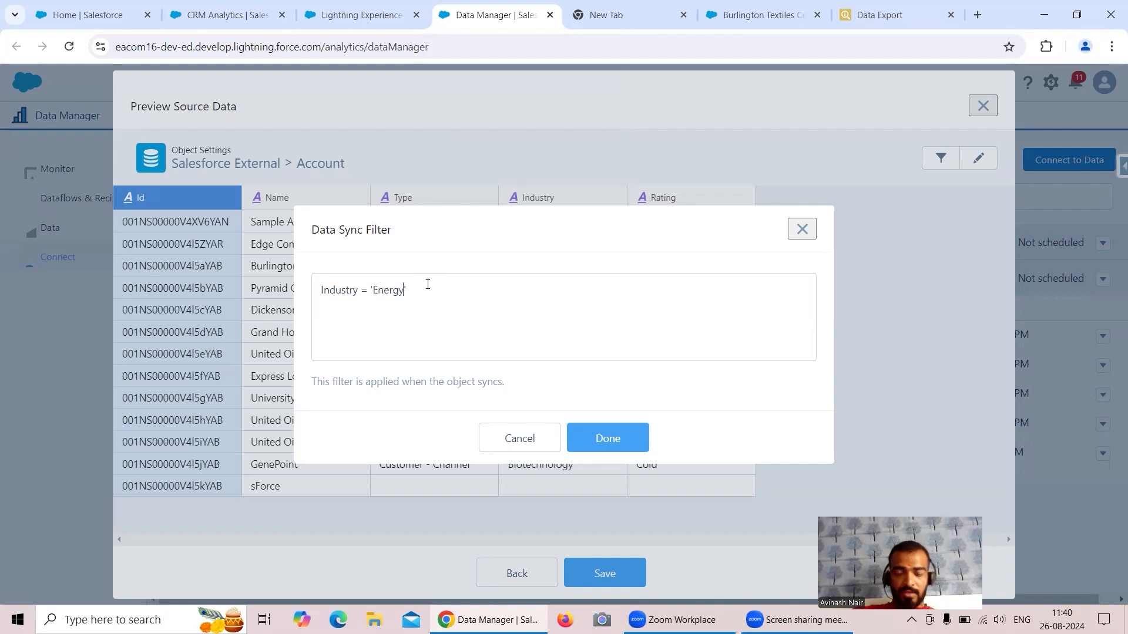
{"action": "left_click_drag", "start_coordinate": [420, 287], "coordinate": [314, 288]}
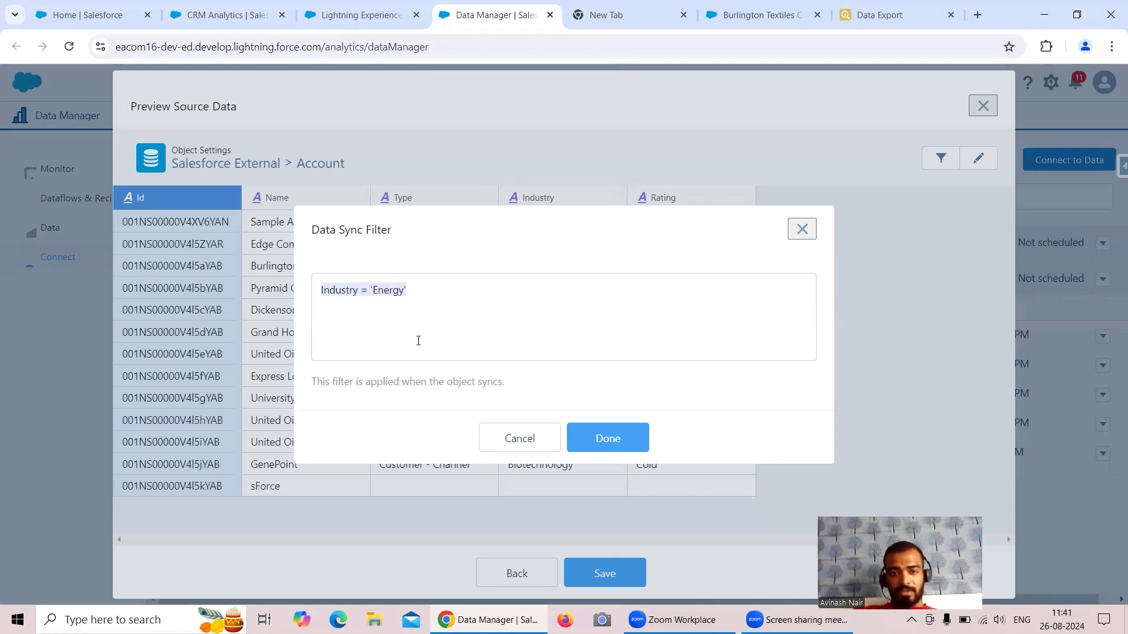
{"action": "left_click", "coordinate": [322, 290]}
{"action": "left_click_drag", "start_coordinate": [321, 290], "coordinate": [358, 290]}
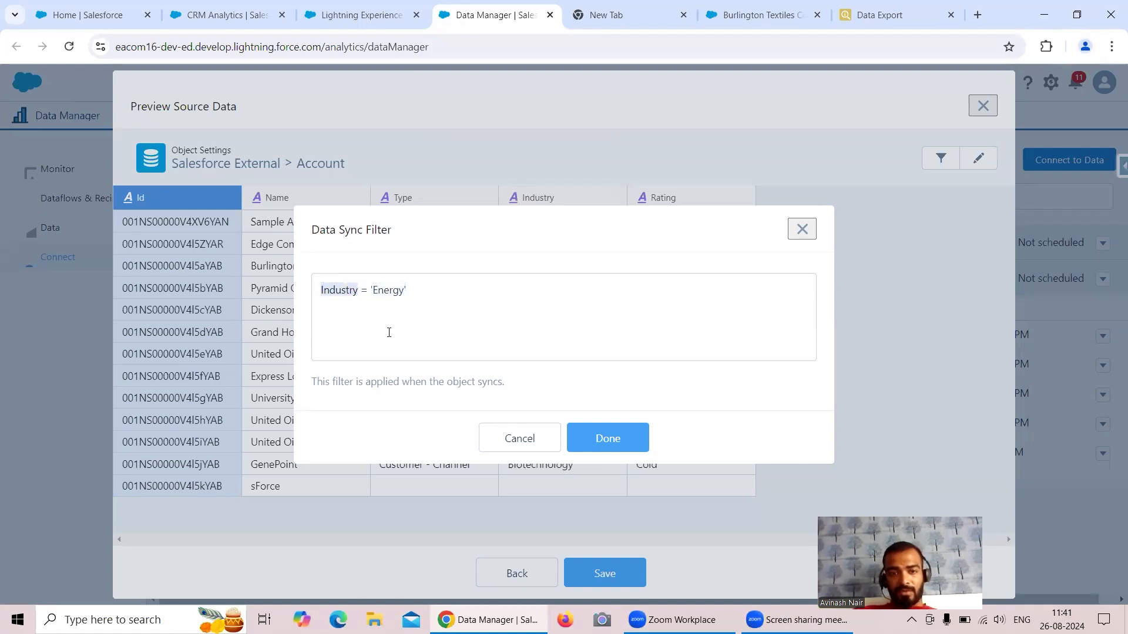
{"action": "mouse_move", "coordinate": [369, 293]}
{"action": "left_mouse_down"}
{"action": "mouse_move", "coordinate": [356, 292]}
{"action": "mouse_move", "coordinate": [390, 292]}
{"action": "left_mouse_up"}
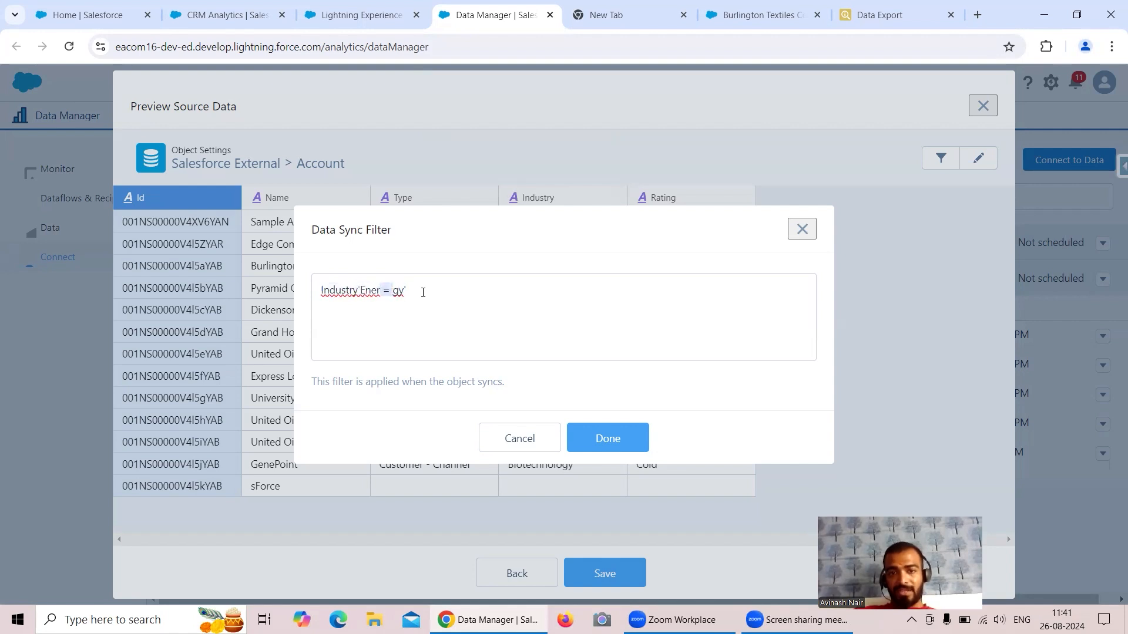
{"action": "key", "text": "BackSpace"}
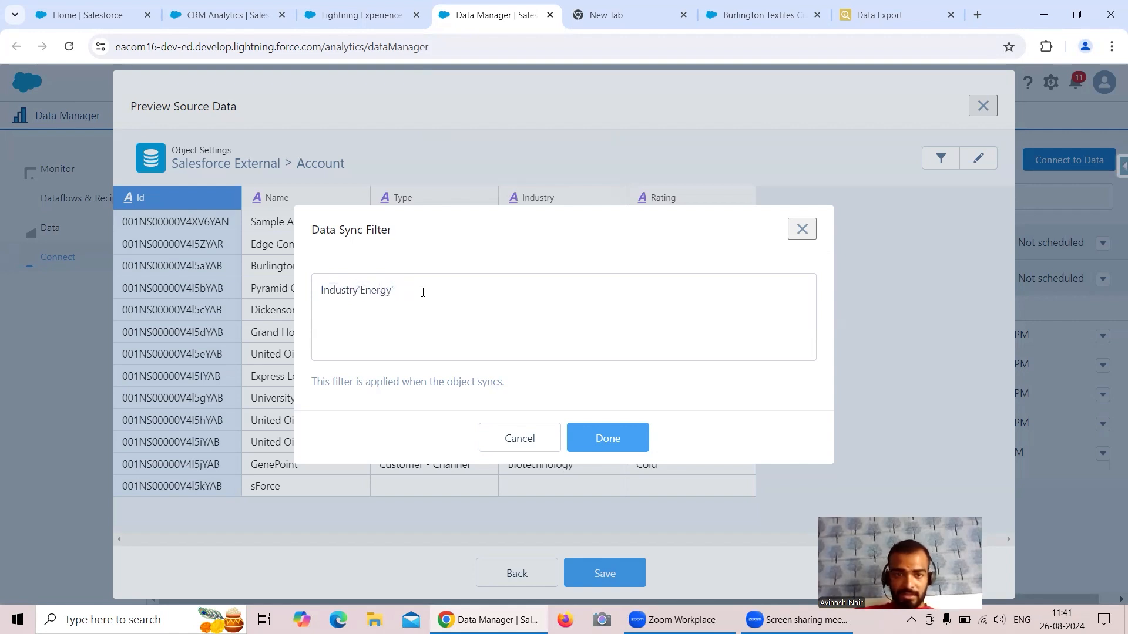
{"action": "left_click", "coordinate": [358, 290]}
{"action": "type", "text": "="}
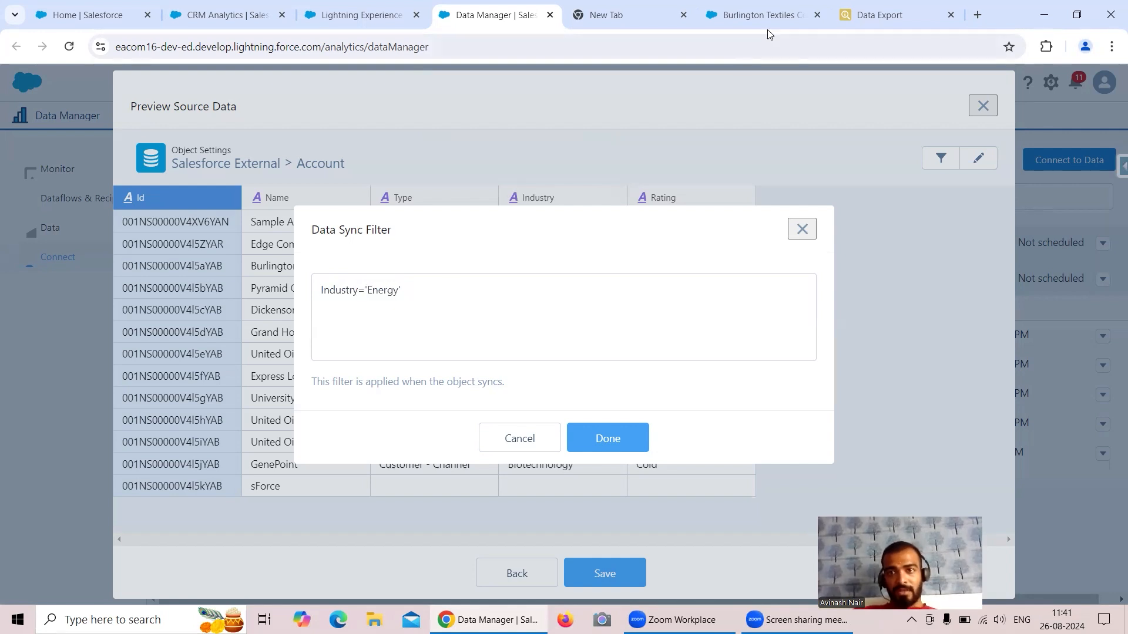
Append Where Industry = 'Energy' to the Inspector export query and rerun it, returning 3 accounts.
{"action": "left_click", "coordinate": [879, 15]}
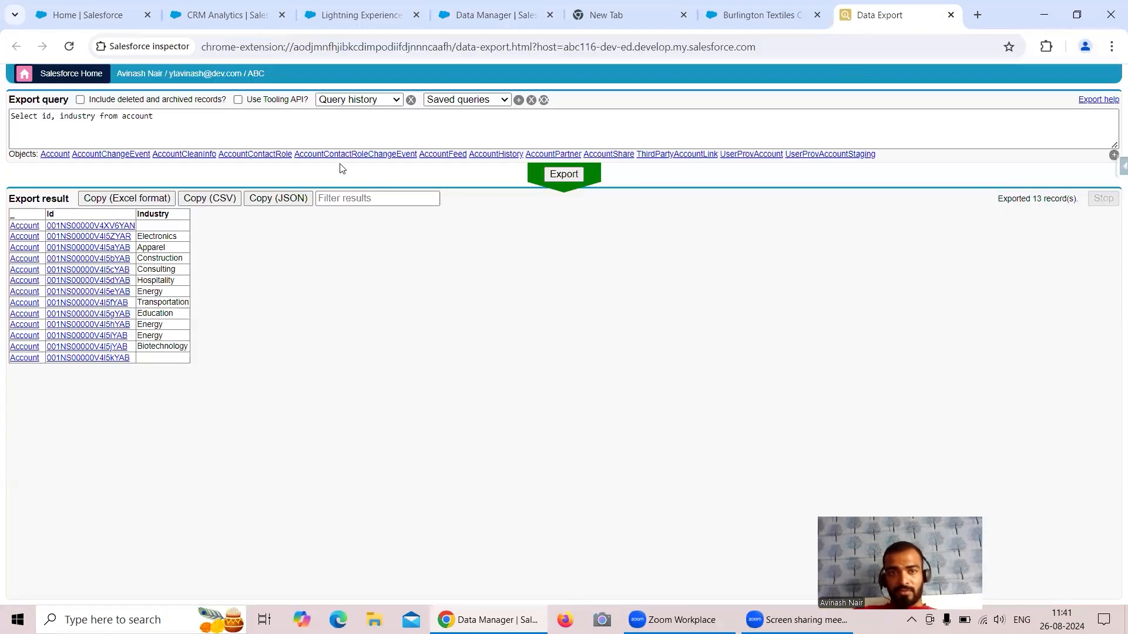
{"action": "left_click", "coordinate": [172, 115]}
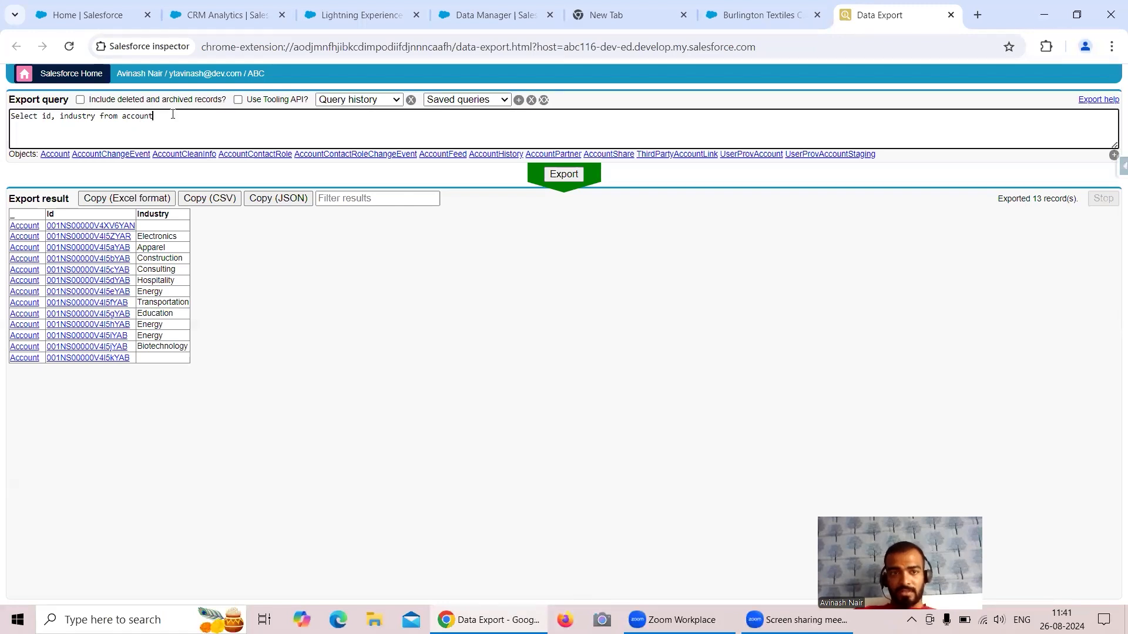
{"action": "type", "text": "Where I"}
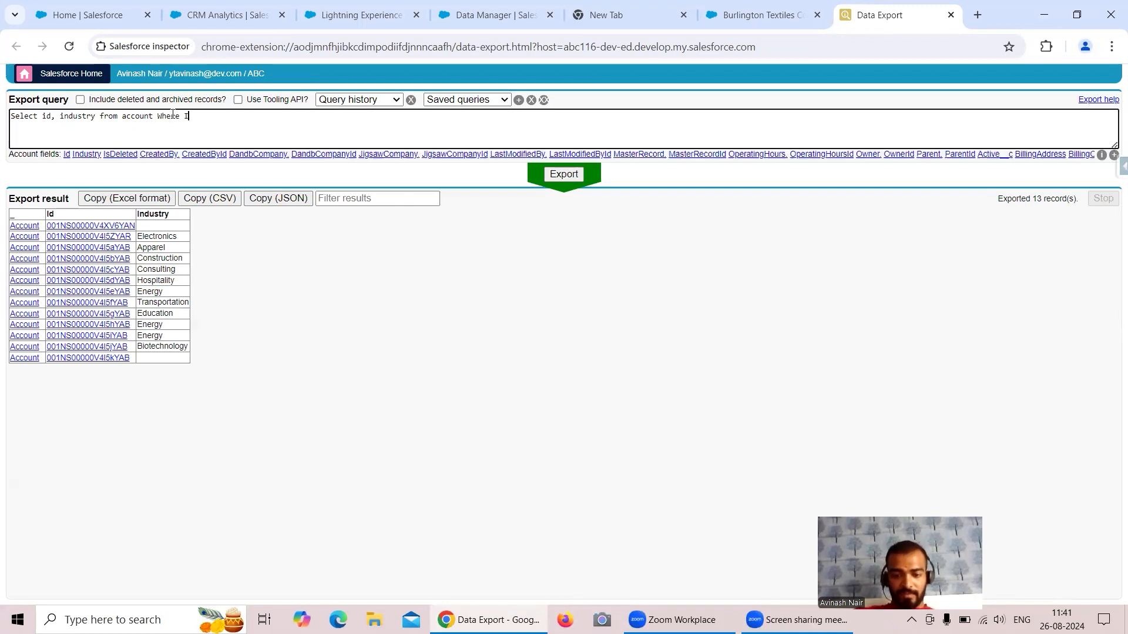
{"action": "type", "text": "ndutry ="}
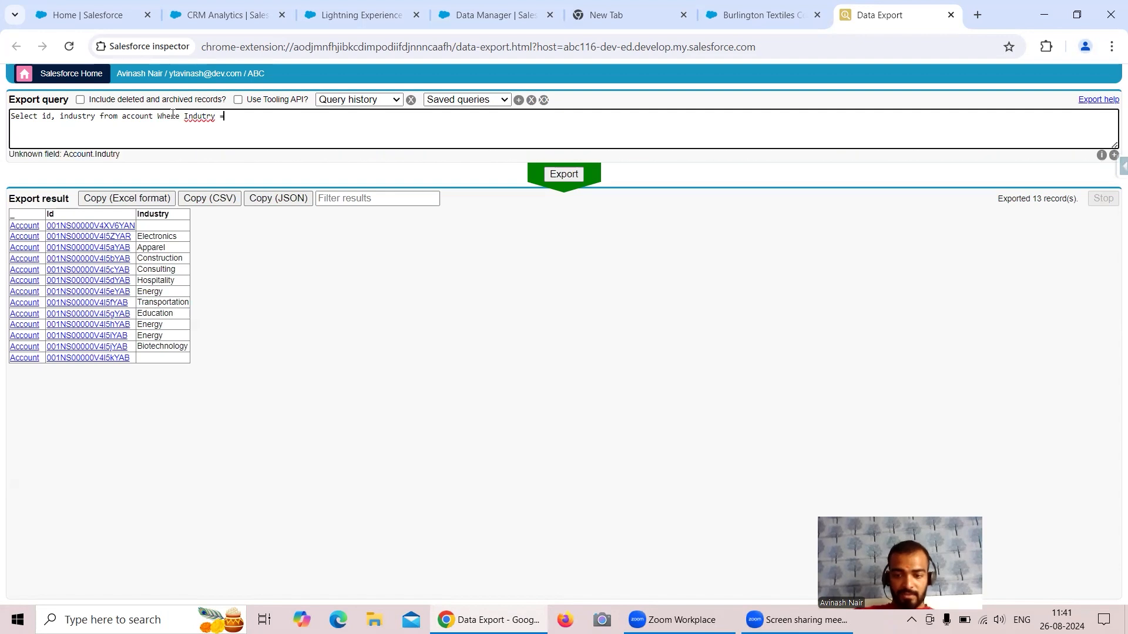
{"action": "key", "text": "alt"}
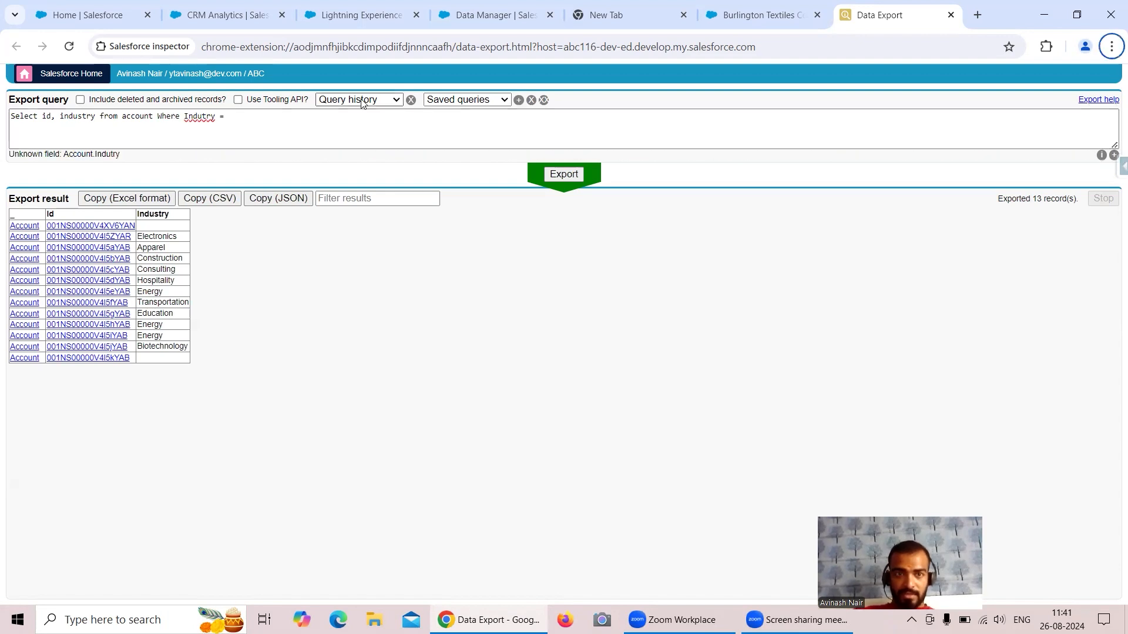
{"action": "left_click", "coordinate": [201, 111]}
{"action": "type", "text": "s"}
{"action": "left_click", "coordinate": [286, 120]}
{"action": "type", "text": "'"}
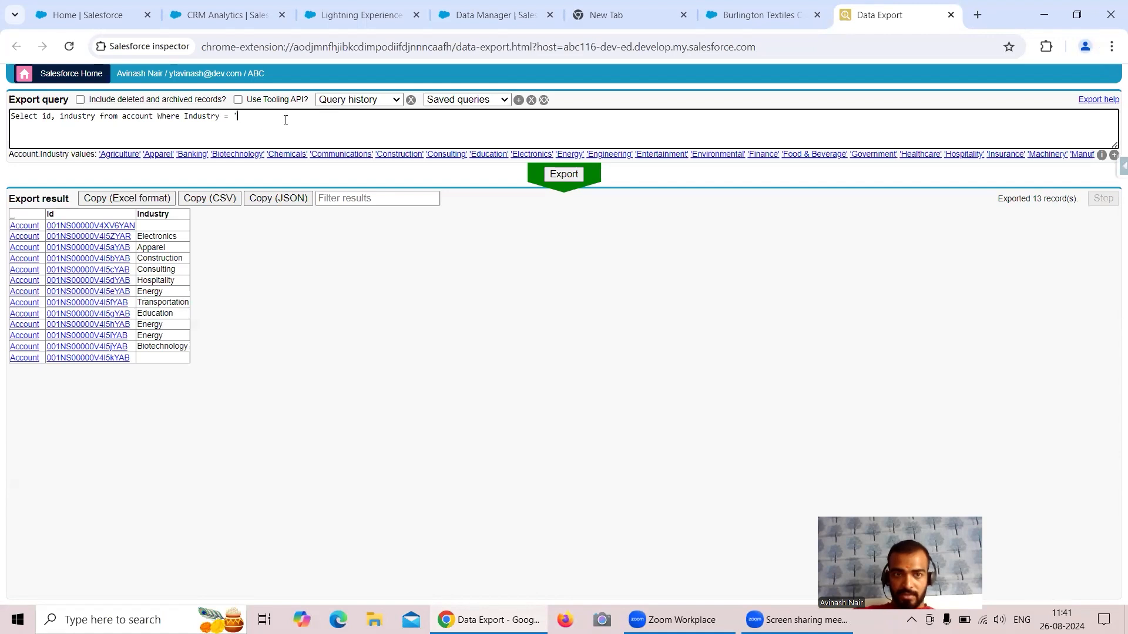
{"action": "type", "text": "Energy'"}
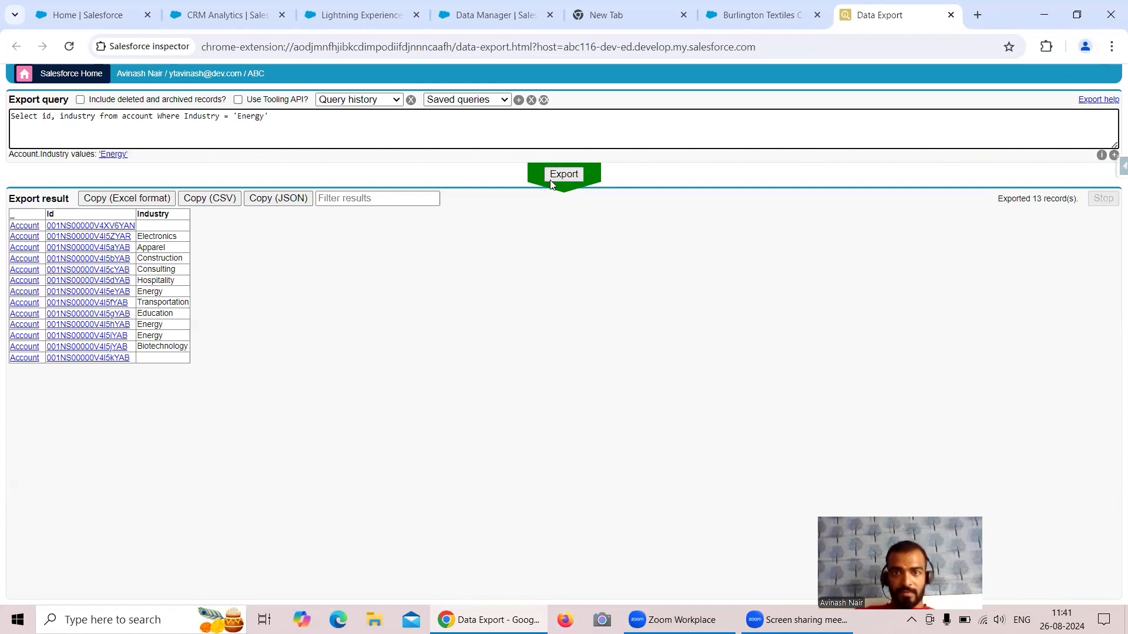
{"action": "left_click", "coordinate": [550, 179]}
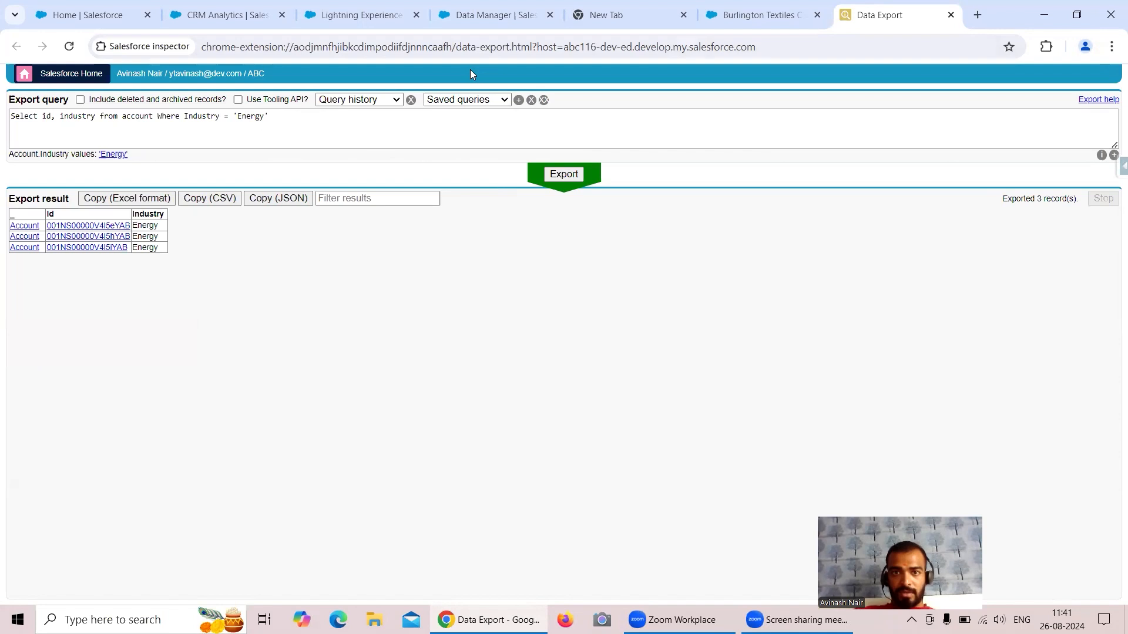
Confirm the Industry = 'Energy' sync filter and save the Account object settings.
{"action": "left_click", "coordinate": [503, 21]}
{"action": "left_click", "coordinate": [361, 288]}
{"action": "key", "text": "Right"}
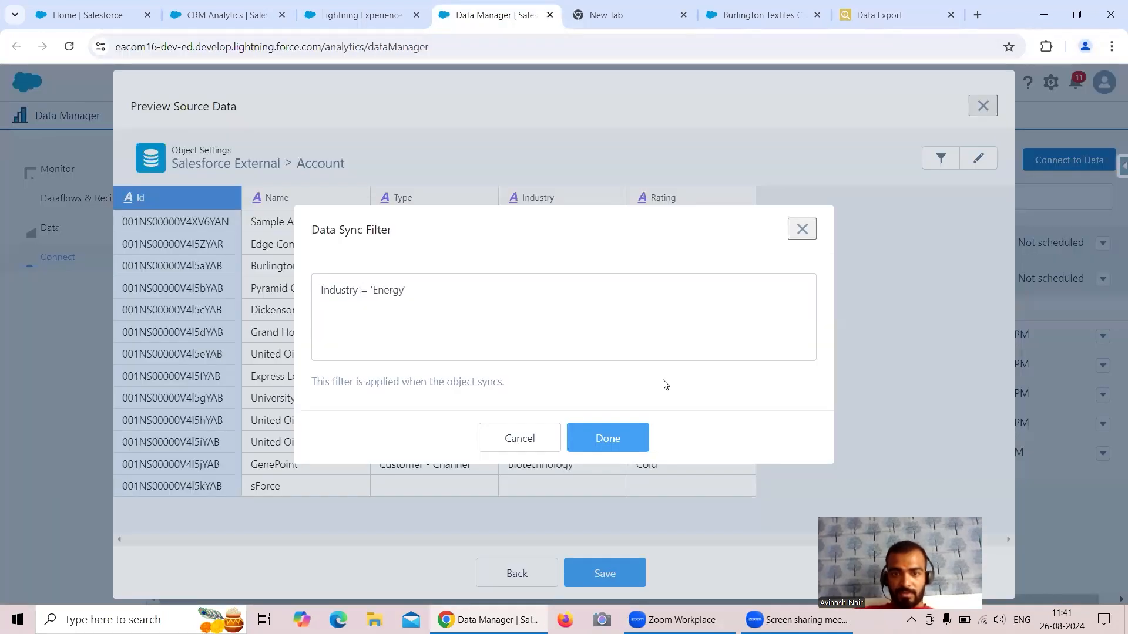
{"action": "left_click", "coordinate": [631, 437]}
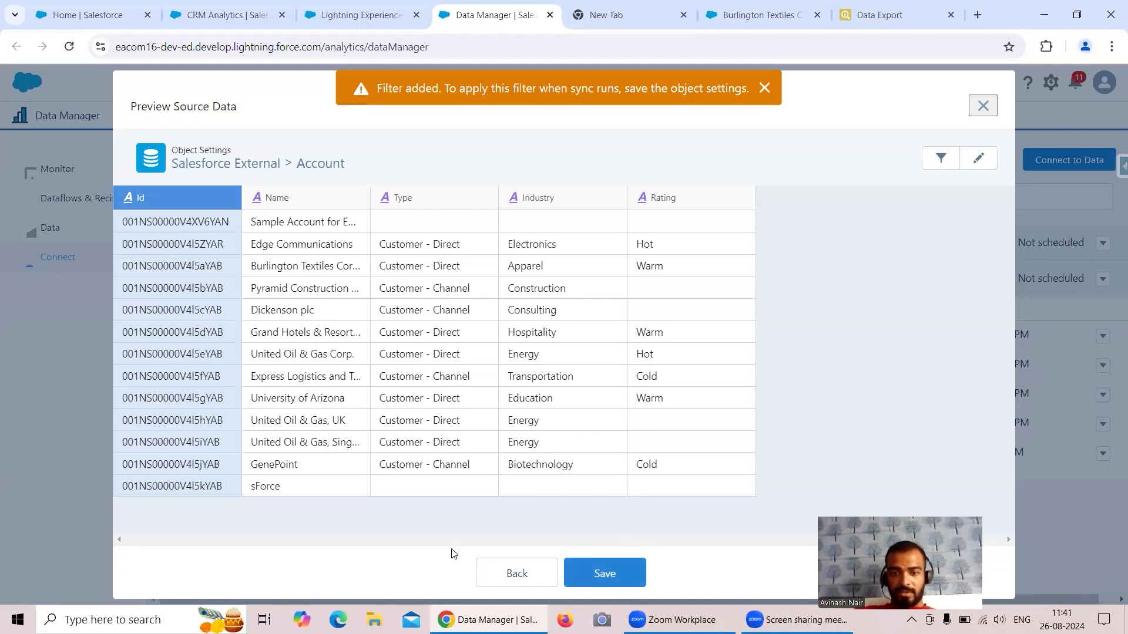
{"action": "left_click", "coordinate": [616, 572]}
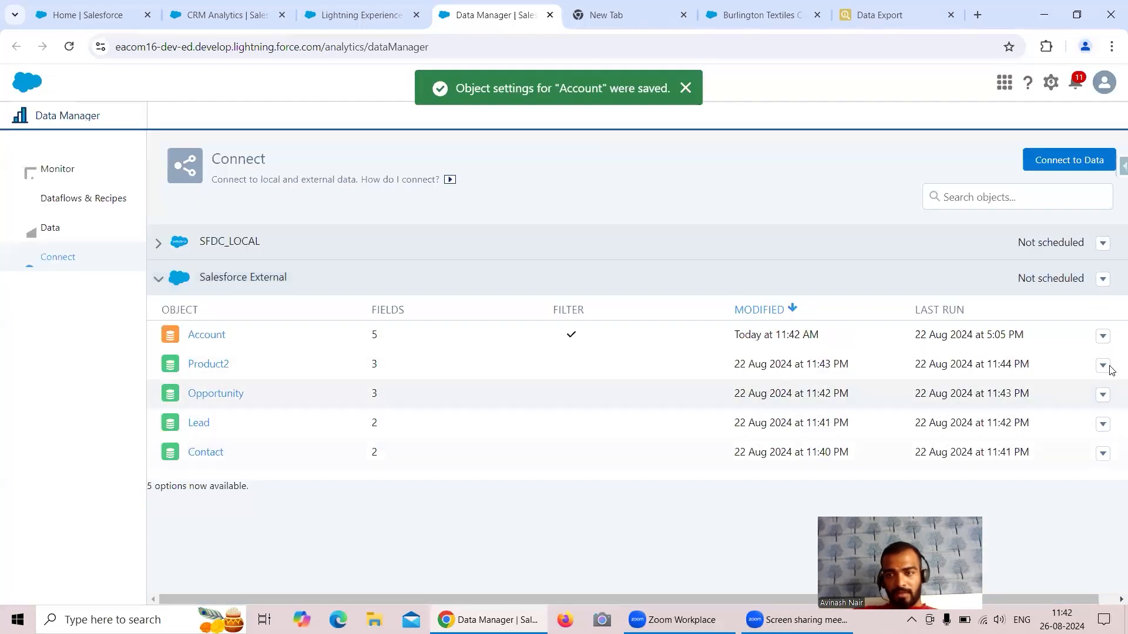
Run a data sync for Account and expand the job, showing 3 rows in and out.
{"action": "left_click", "coordinate": [1104, 339]}
{"action": "left_click", "coordinate": [955, 366]}
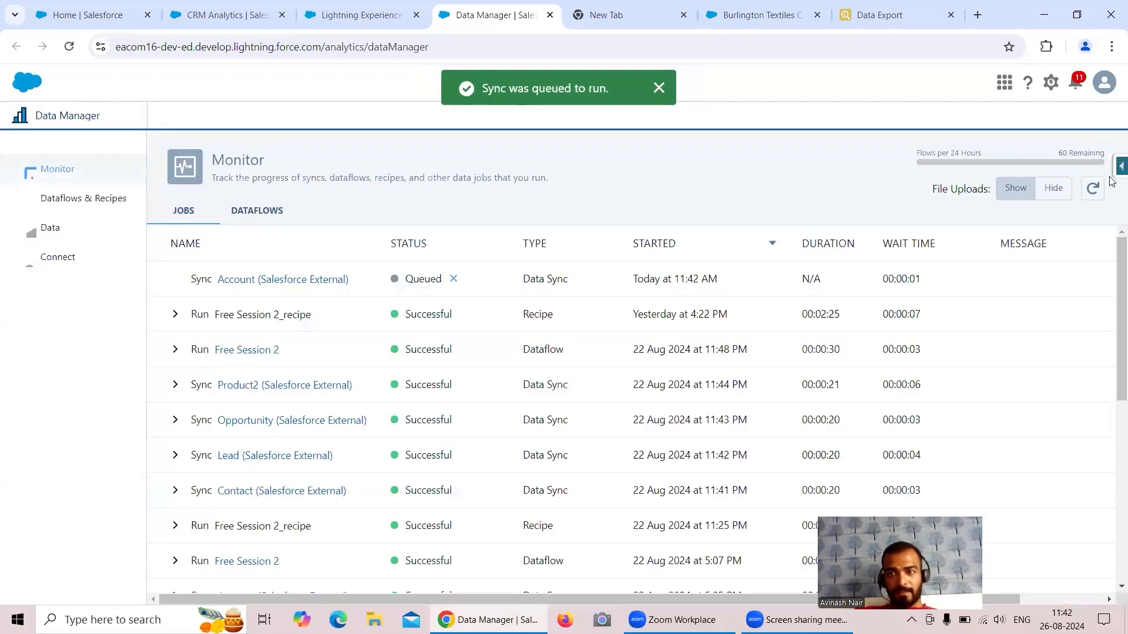
{"action": "left_click", "coordinate": [1093, 189]}
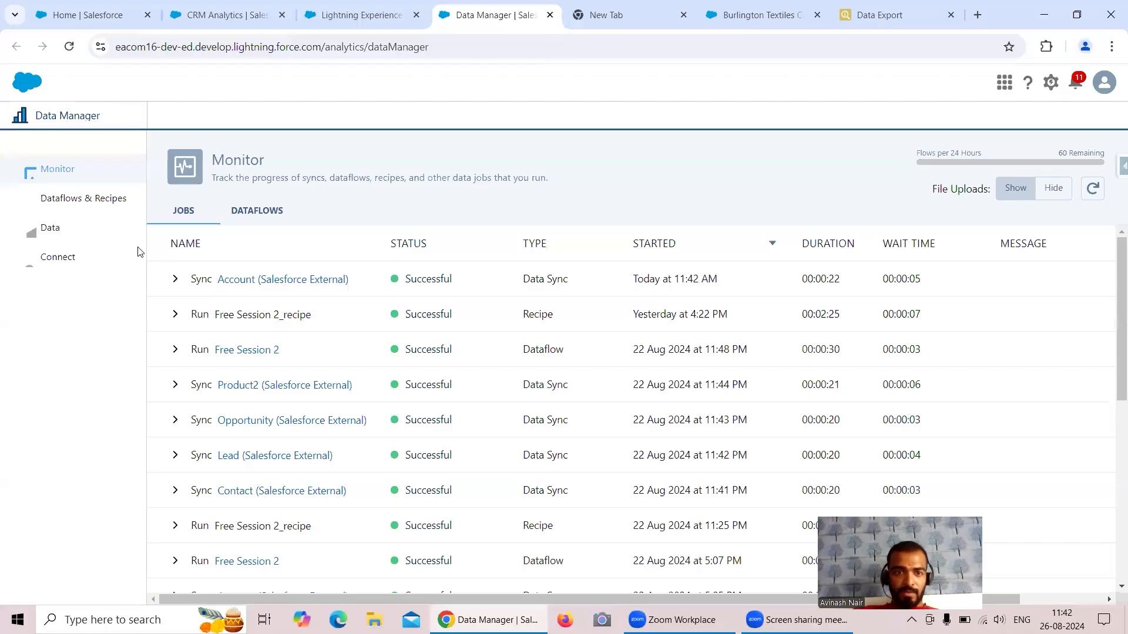
{"action": "left_click", "coordinate": [175, 278]}
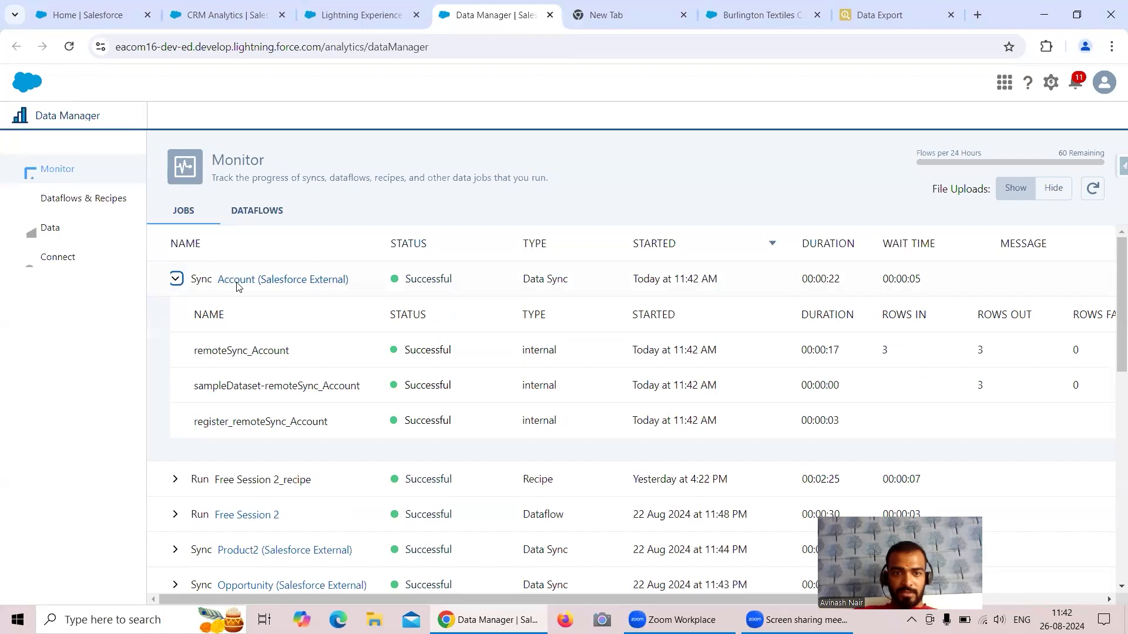
Open the Free Session 2 dataflow from the Dataflows list, run it and dismiss the queued message.
{"action": "left_click", "coordinate": [106, 200]}
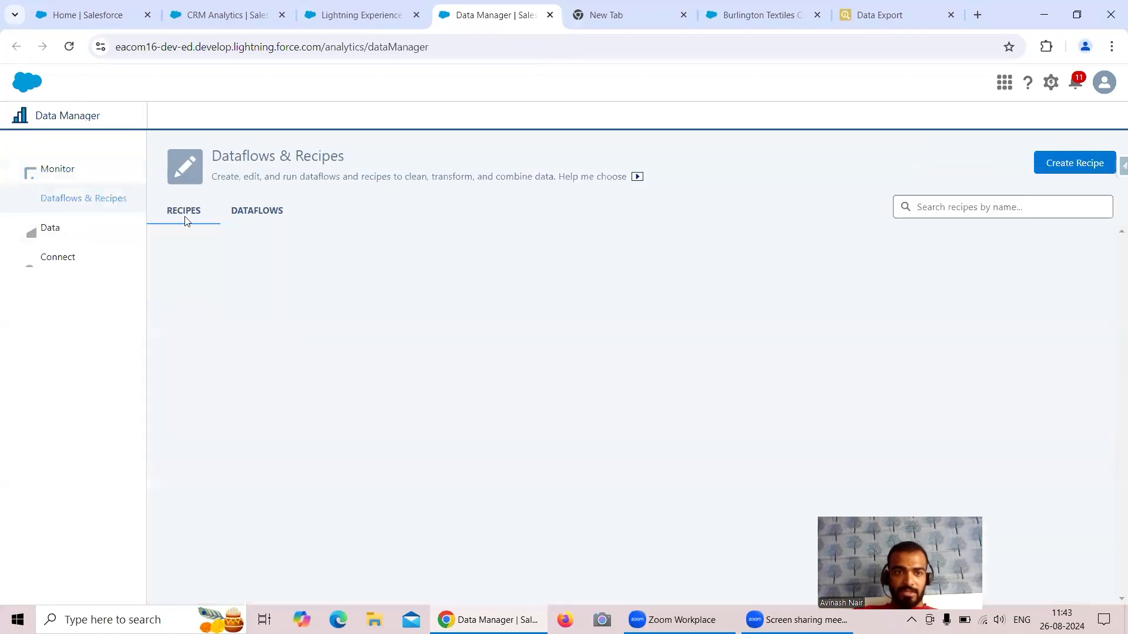
{"action": "left_click", "coordinate": [262, 217]}
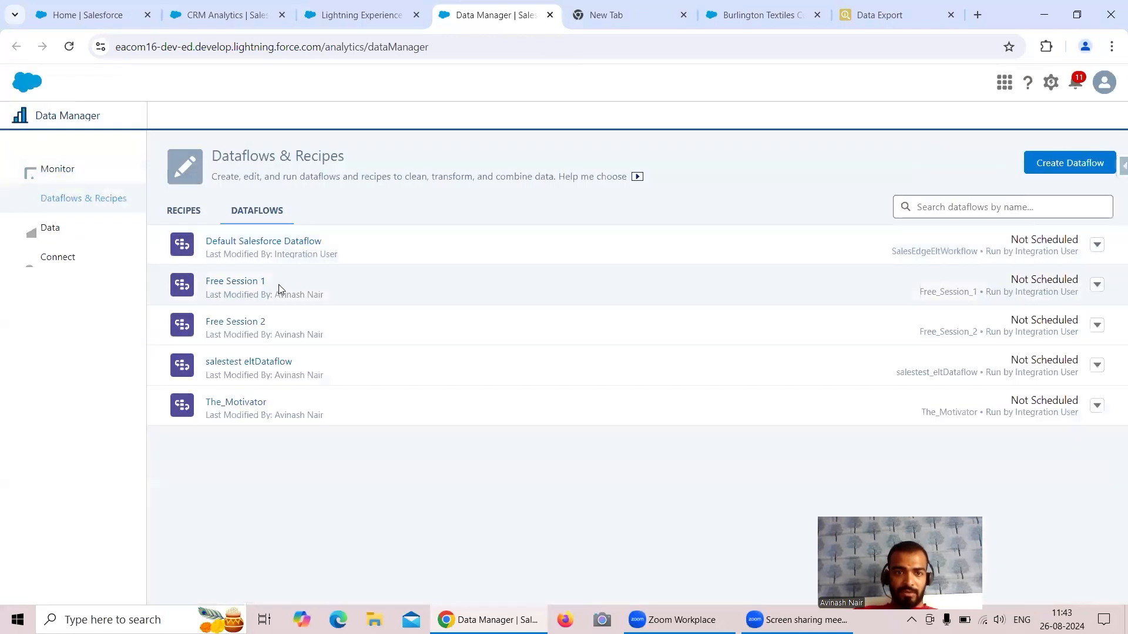
{"action": "left_click", "coordinate": [259, 323]}
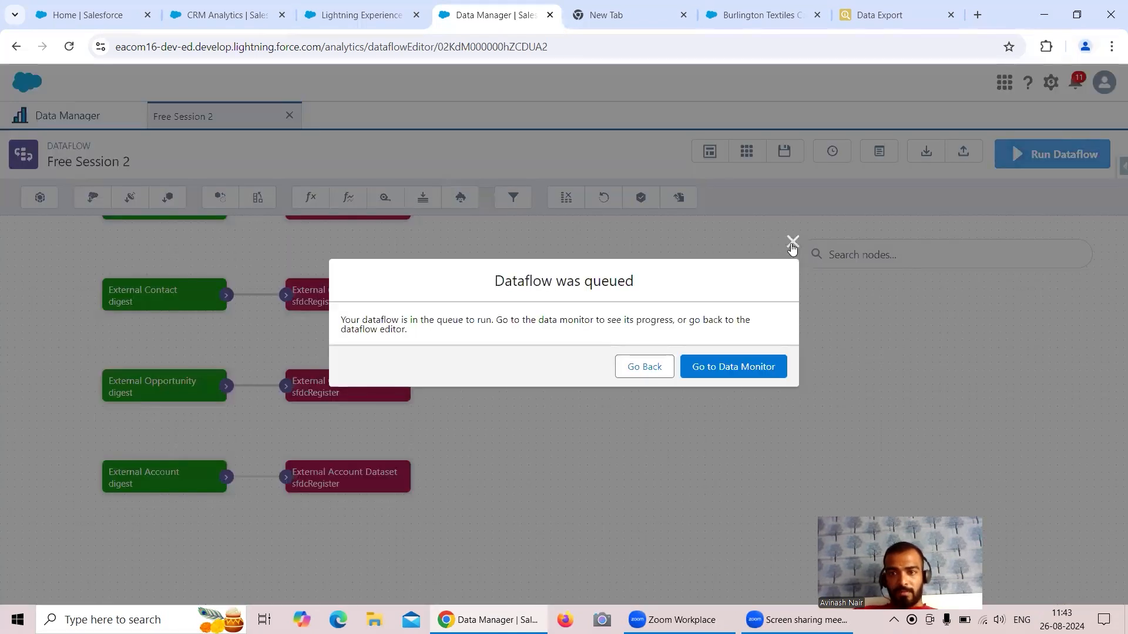
{"action": "left_click", "coordinate": [793, 242]}
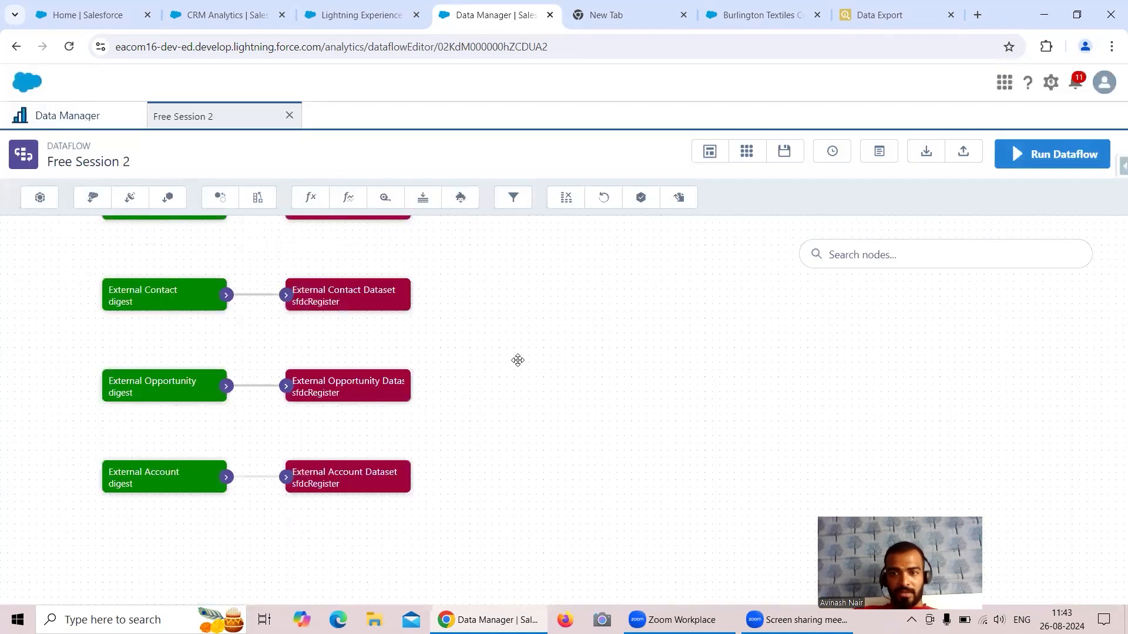
{"action": "left_click", "coordinate": [147, 476]}
Add Rating and Type to the External Account node's fields, save, and propagate the changes.
{"action": "left_click", "coordinate": [455, 415]}
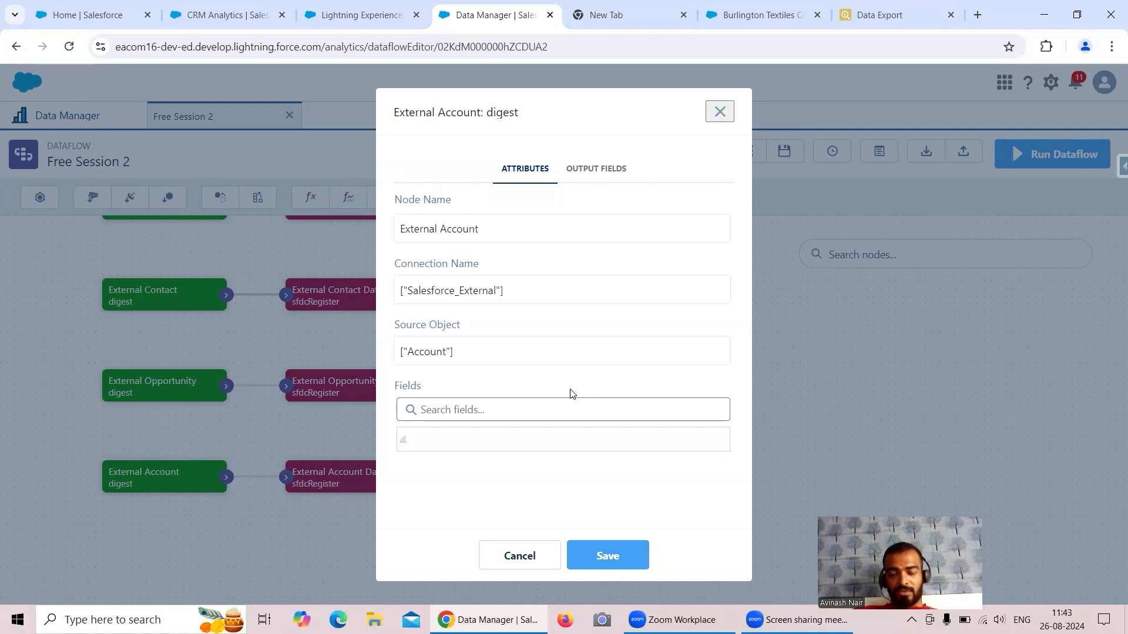
{"action": "scroll", "coordinate": [571, 394], "scroll_direction": "down", "scroll_amount": 1}
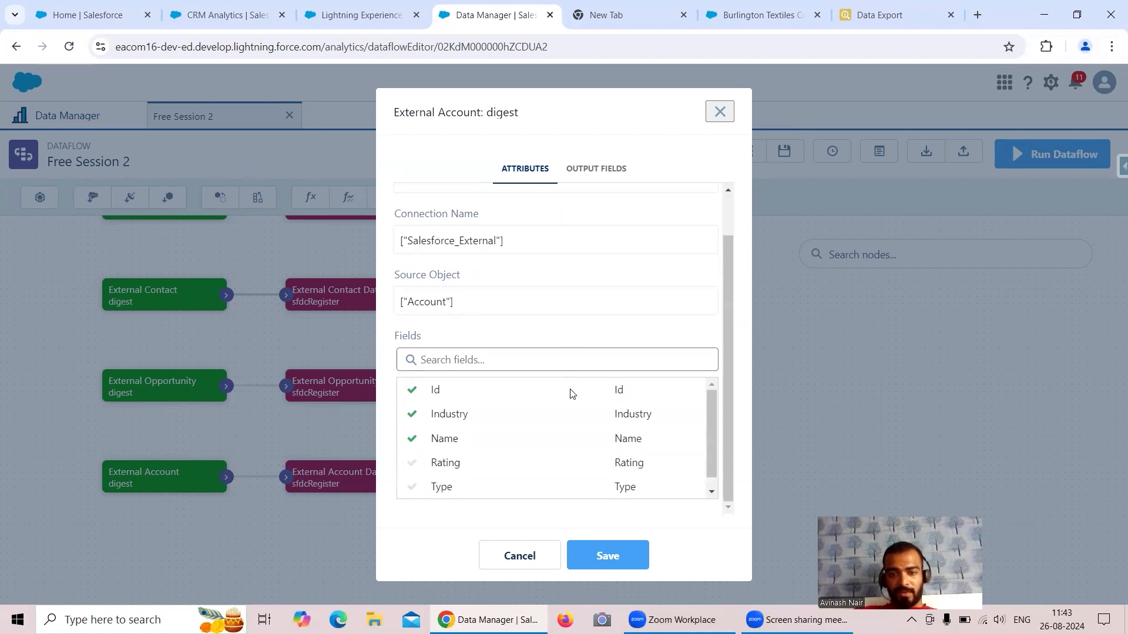
{"action": "left_click", "coordinate": [453, 469]}
{"action": "left_click", "coordinate": [523, 416]}
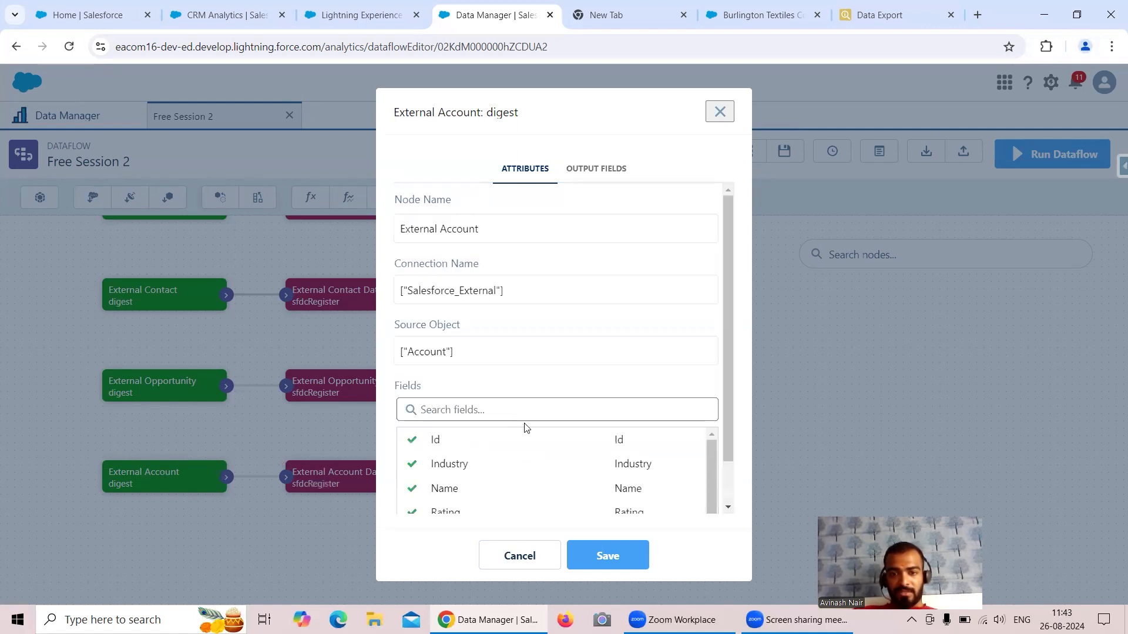
{"action": "scroll", "coordinate": [470, 459], "scroll_direction": "down", "scroll_amount": 1}
{"action": "left_click", "coordinate": [440, 487]}
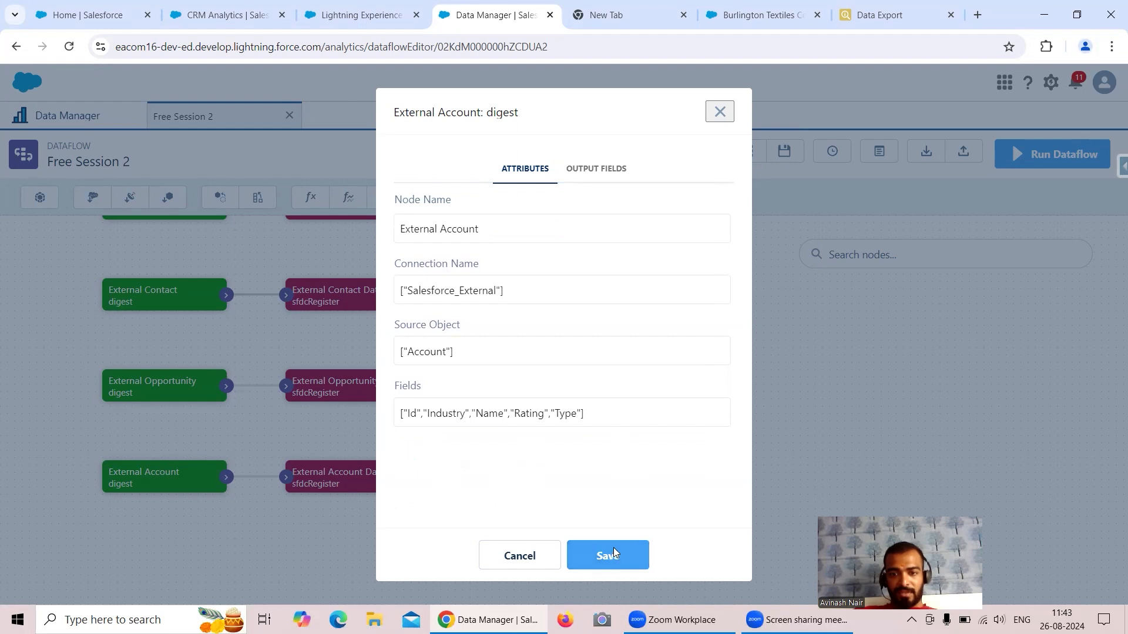
{"action": "left_click", "coordinate": [610, 555]}
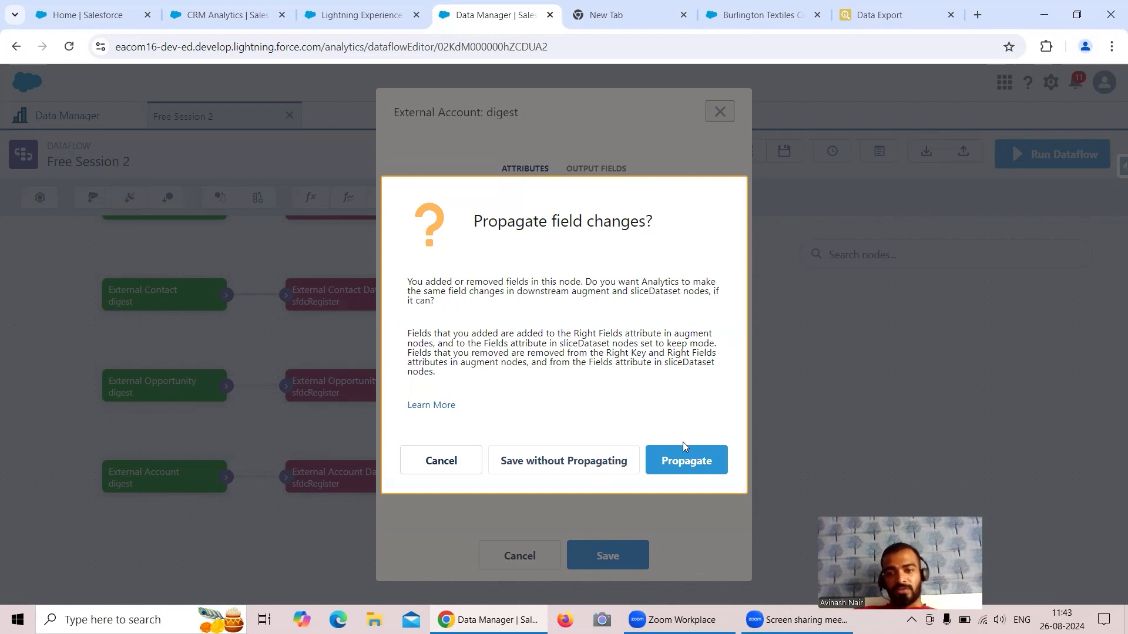
{"action": "left_click", "coordinate": [694, 464]}
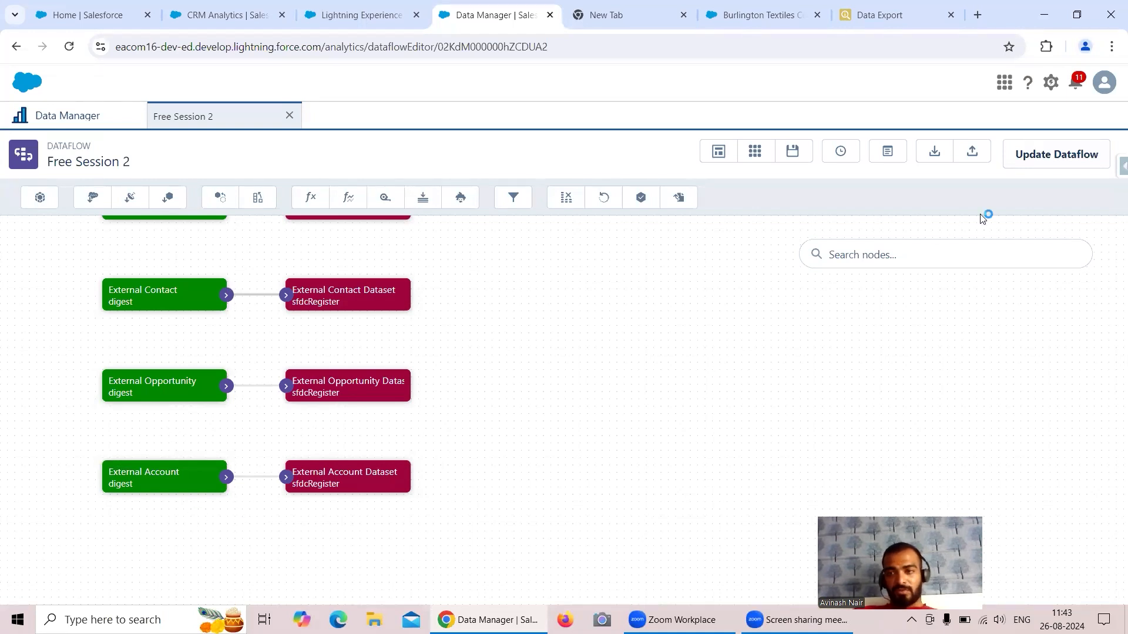
Save the dataflow as a new version noting the added Account Type and Rating, and check Versions.
{"action": "left_click", "coordinate": [1021, 160]}
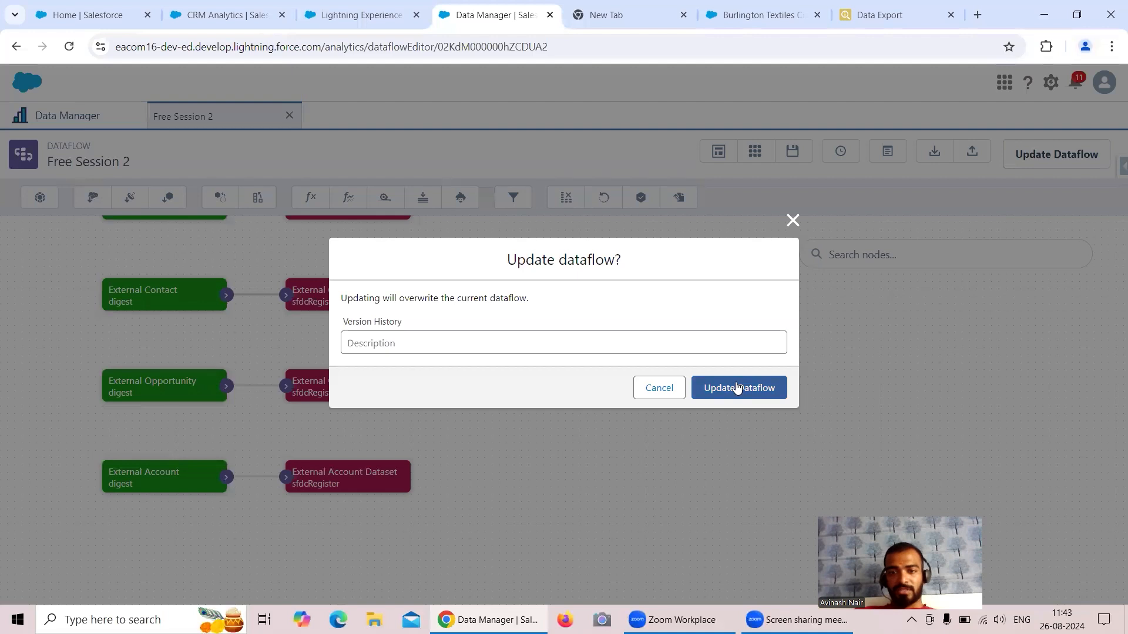
{"action": "left_click", "coordinate": [458, 342]}
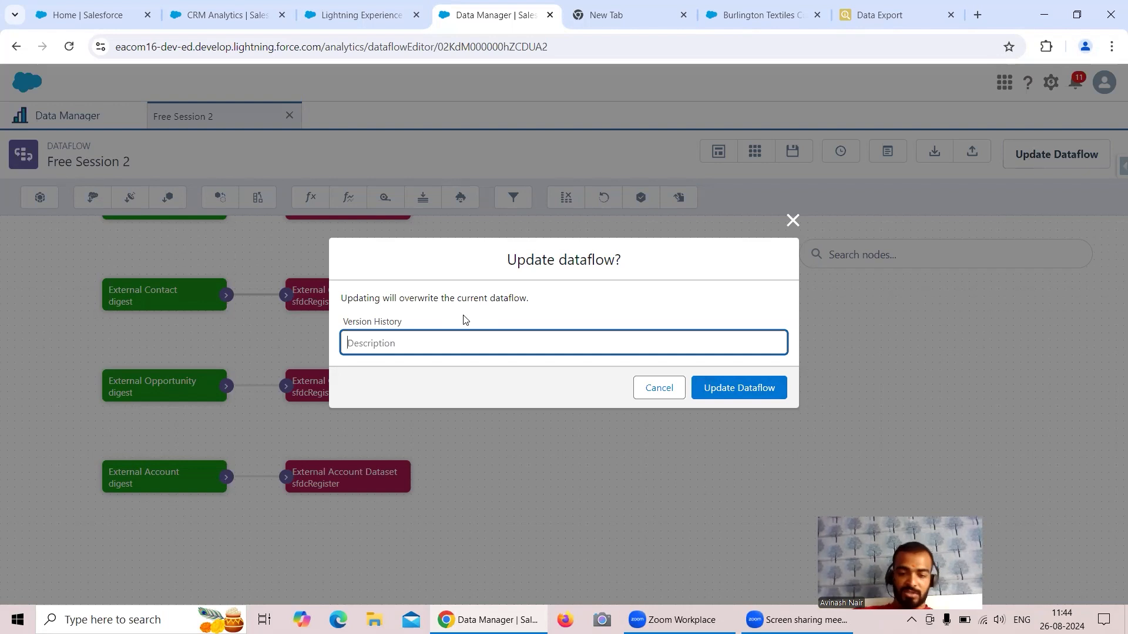
{"action": "type", "text": "Added Account Type and Account Rating in Account Node"}
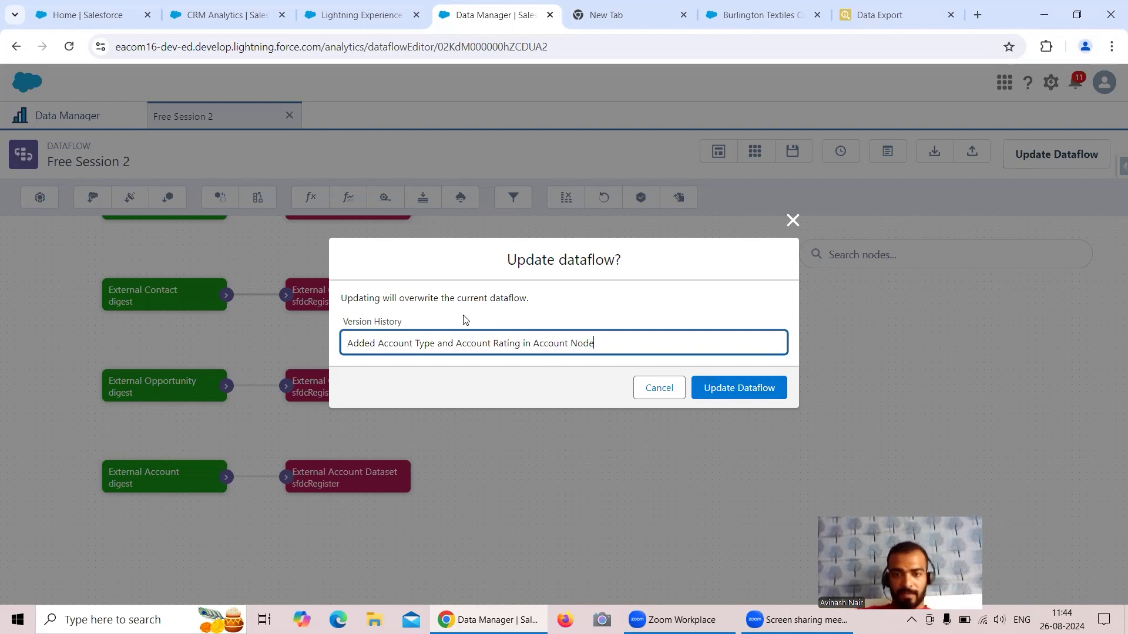
{"action": "left_click", "coordinate": [715, 380]}
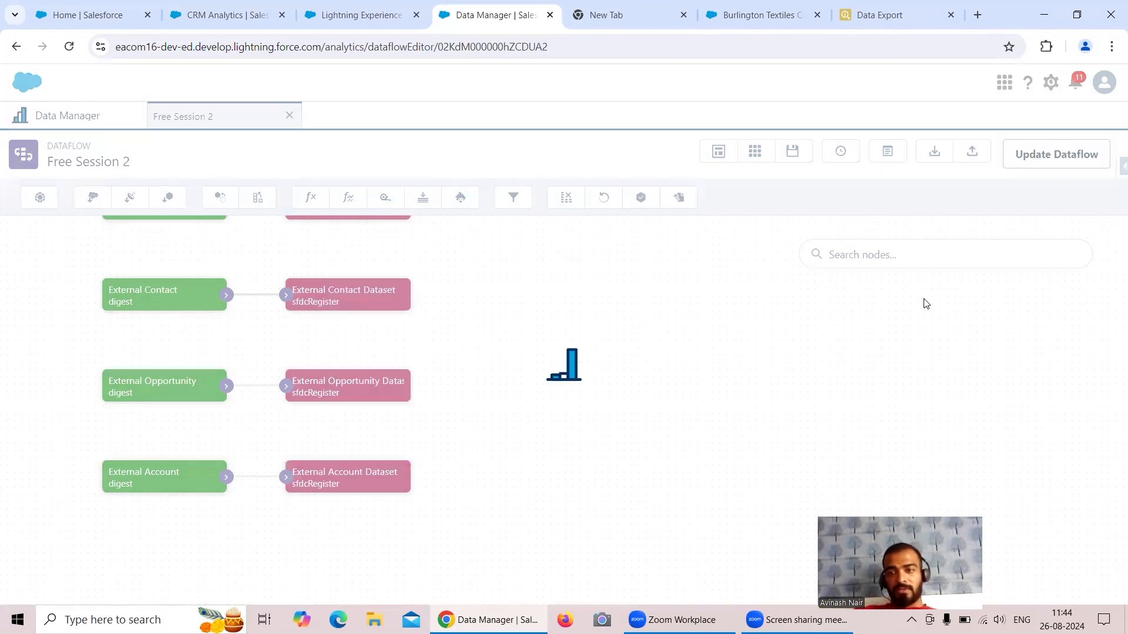
{"action": "left_click", "coordinate": [832, 150]}
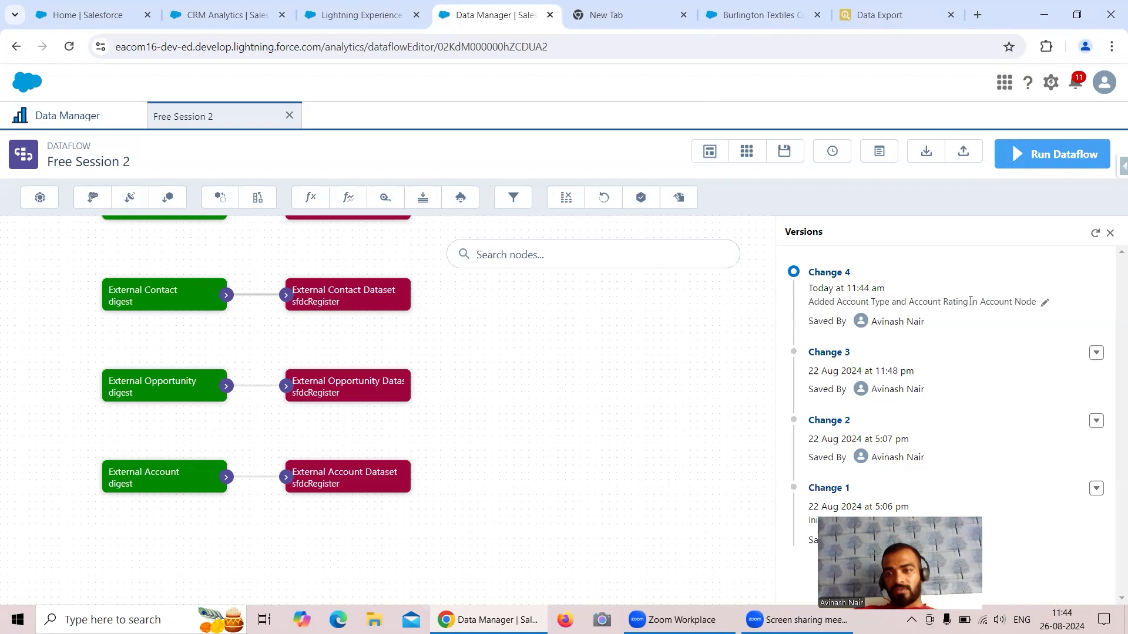
Run the dataflow and refresh the Monitor until the run succeeds in 00:00:31.
{"action": "left_click", "coordinate": [1110, 233]}
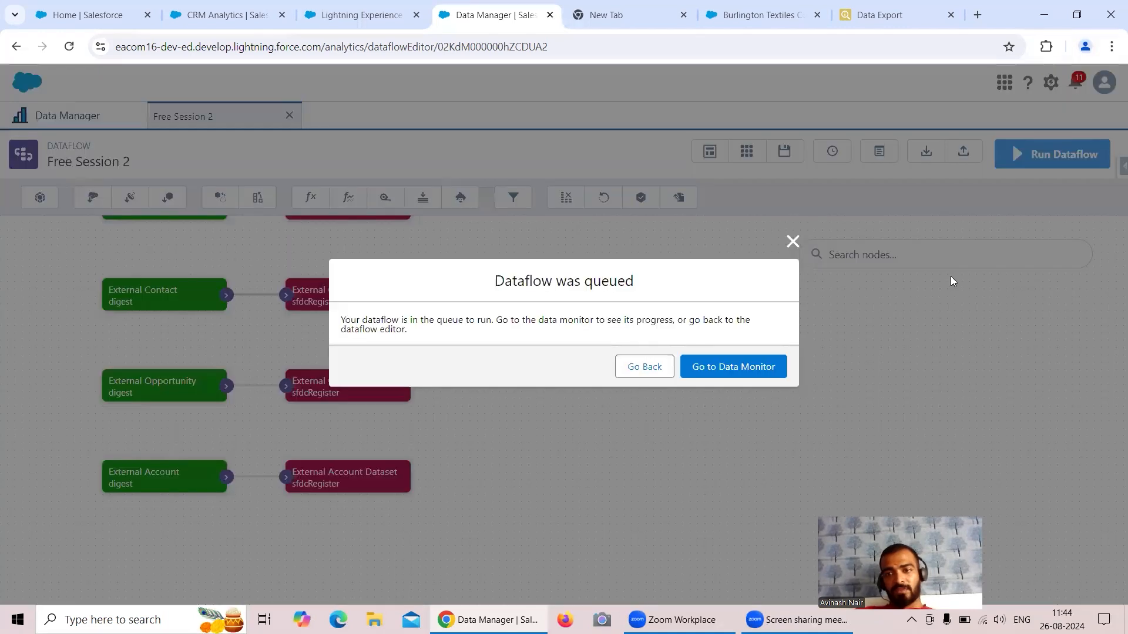
{"action": "left_click", "coordinate": [727, 368]}
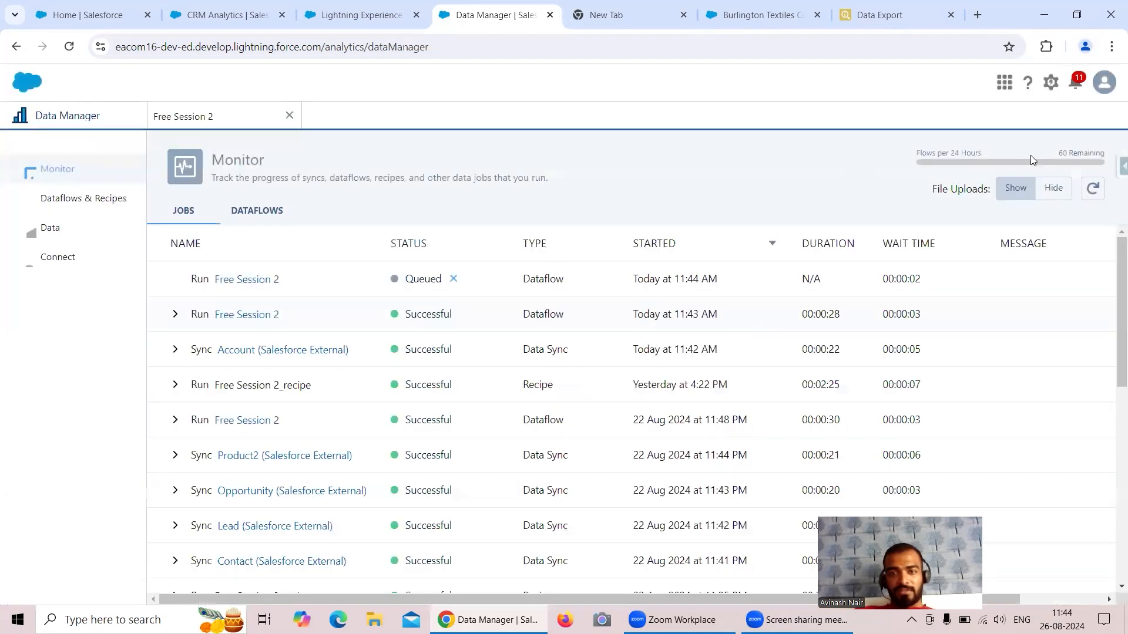
{"action": "left_click", "coordinate": [1093, 189]}
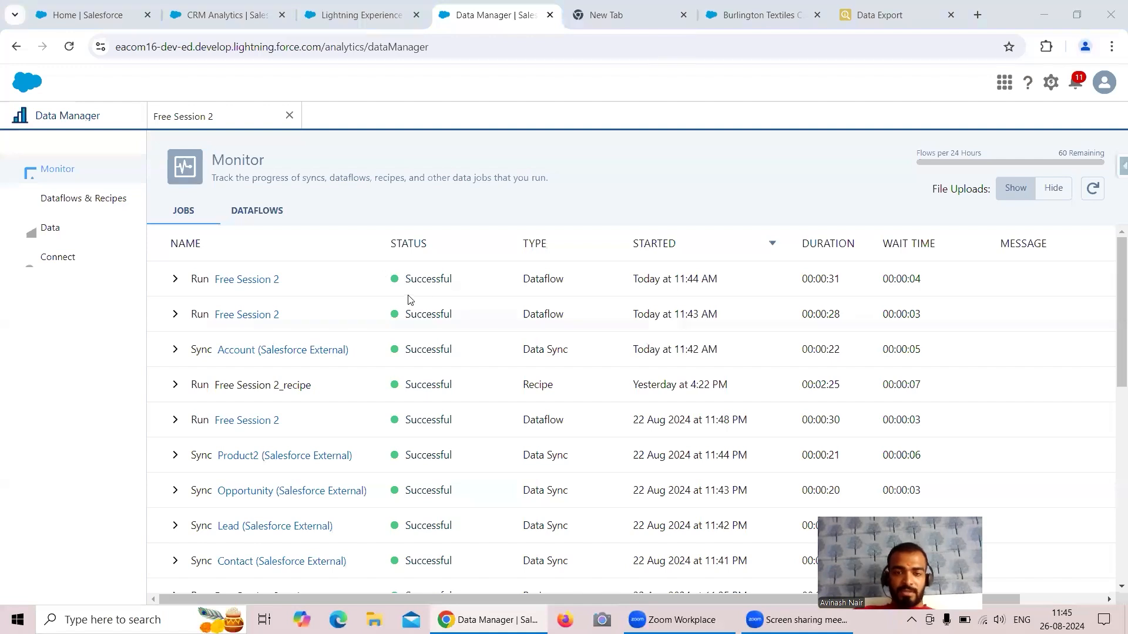
Open Shared App's External Account Dataset in a new lens, showing a Count of Rows of 3.
{"action": "left_click", "coordinate": [235, 13]}
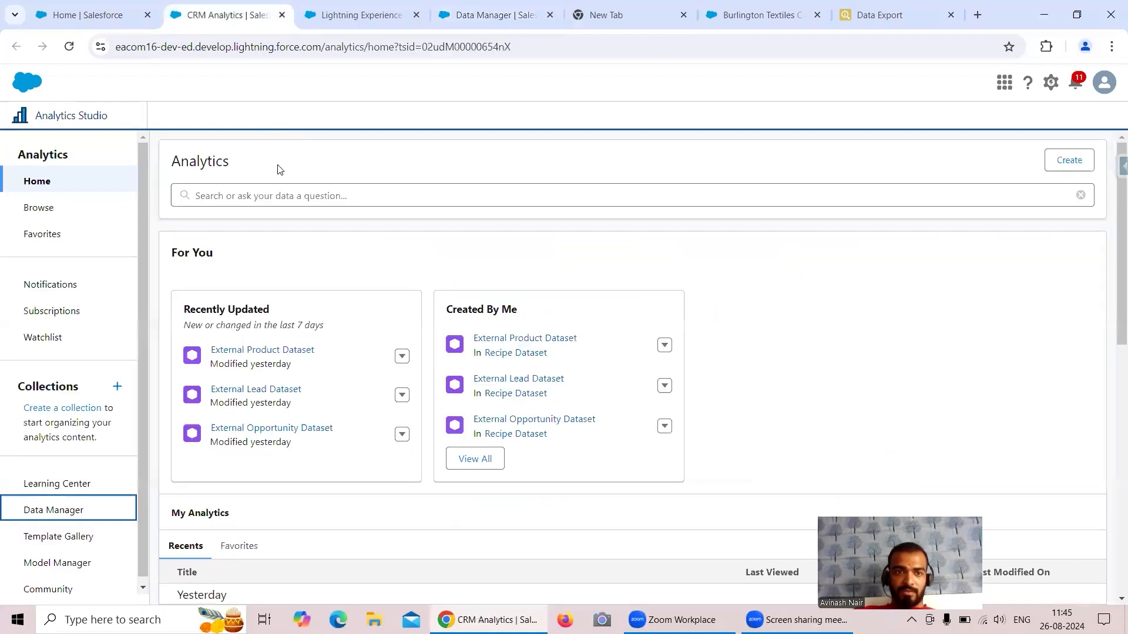
{"action": "left_click", "coordinate": [54, 209]}
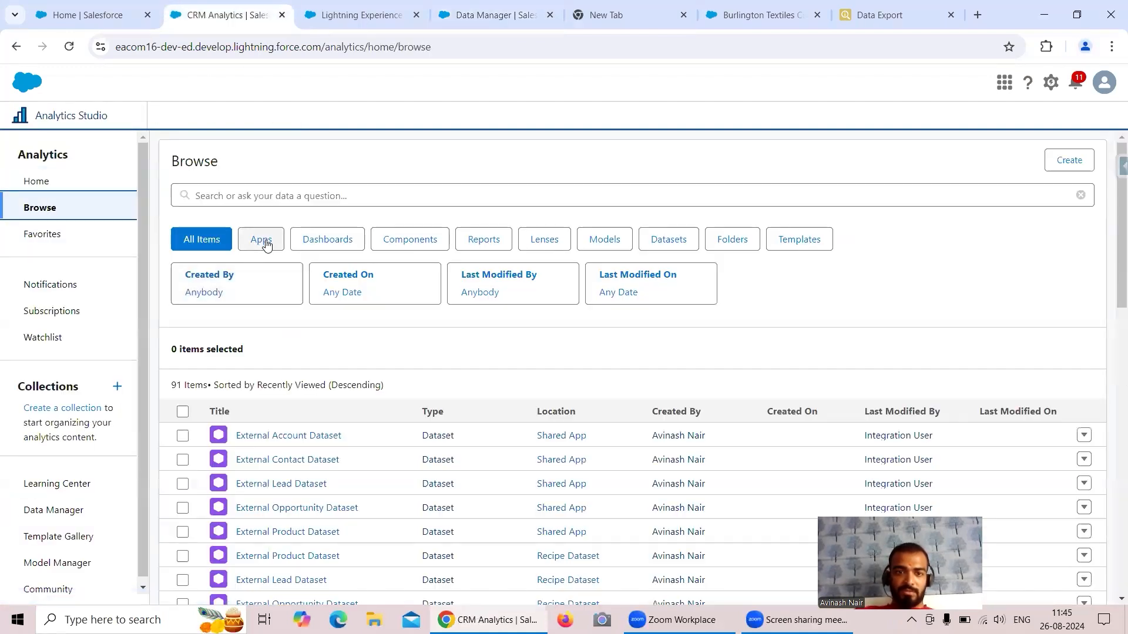
{"action": "left_click", "coordinate": [266, 242]}
{"action": "scroll", "coordinate": [352, 387], "scroll_direction": "down", "scroll_amount": 1}
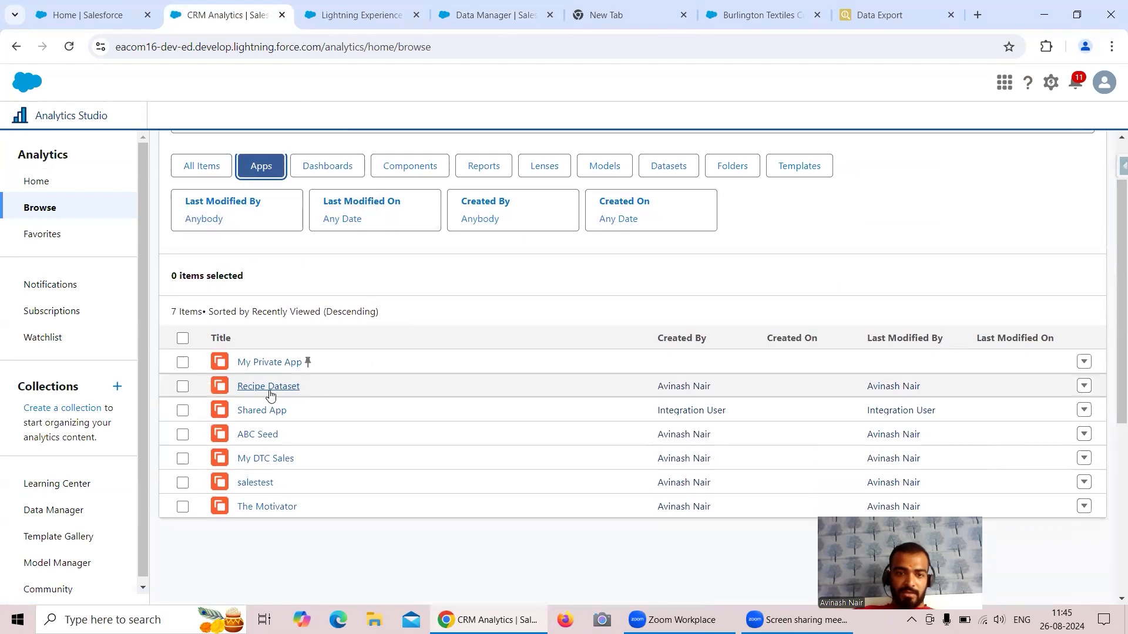
{"action": "left_click", "coordinate": [272, 411]}
{"action": "scroll", "coordinate": [262, 403], "scroll_direction": "down", "scroll_amount": 1}
{"action": "left_click", "coordinate": [193, 359]}
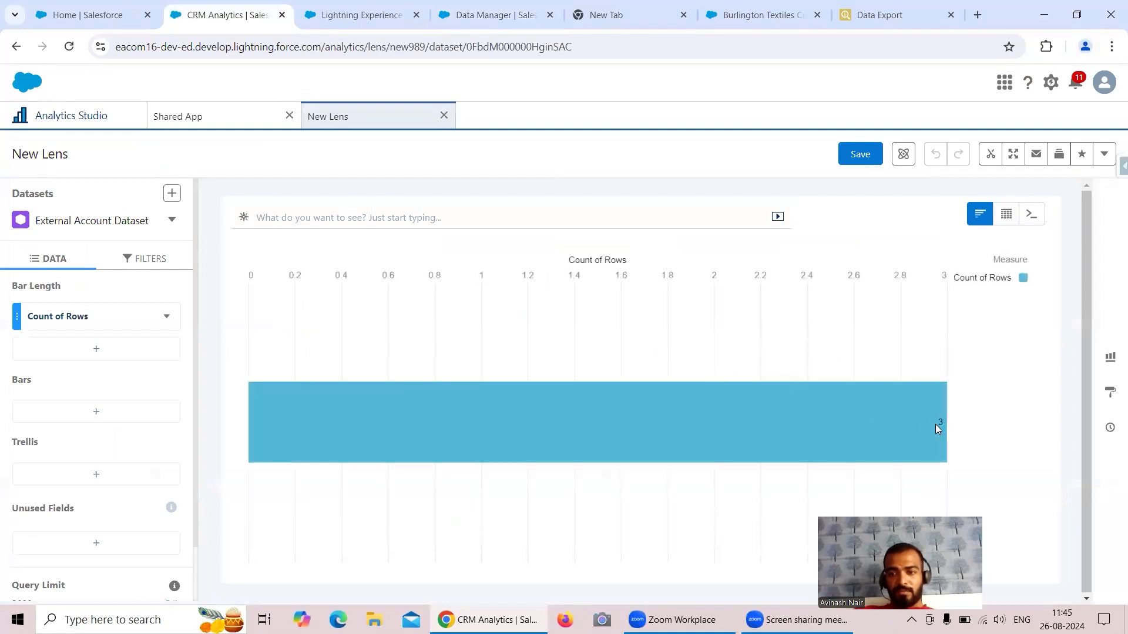
{"action": "mouse_move", "coordinate": [934, 426]}
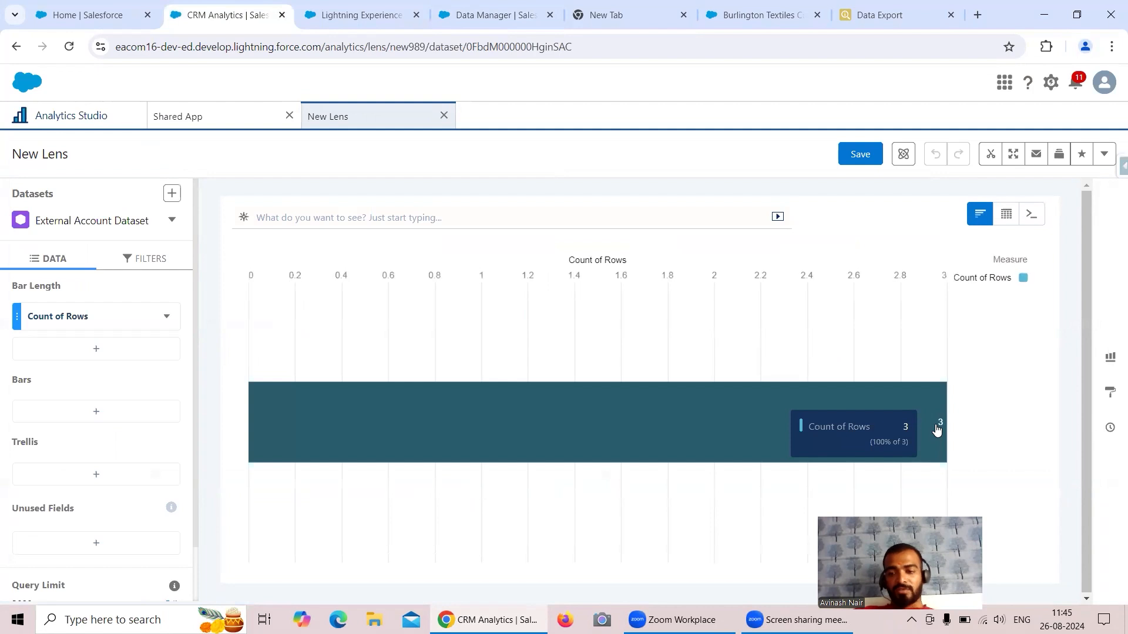
Add the Type field to the Energy accounts SOQL query and rerun the export.
{"action": "left_click", "coordinate": [872, 15]}
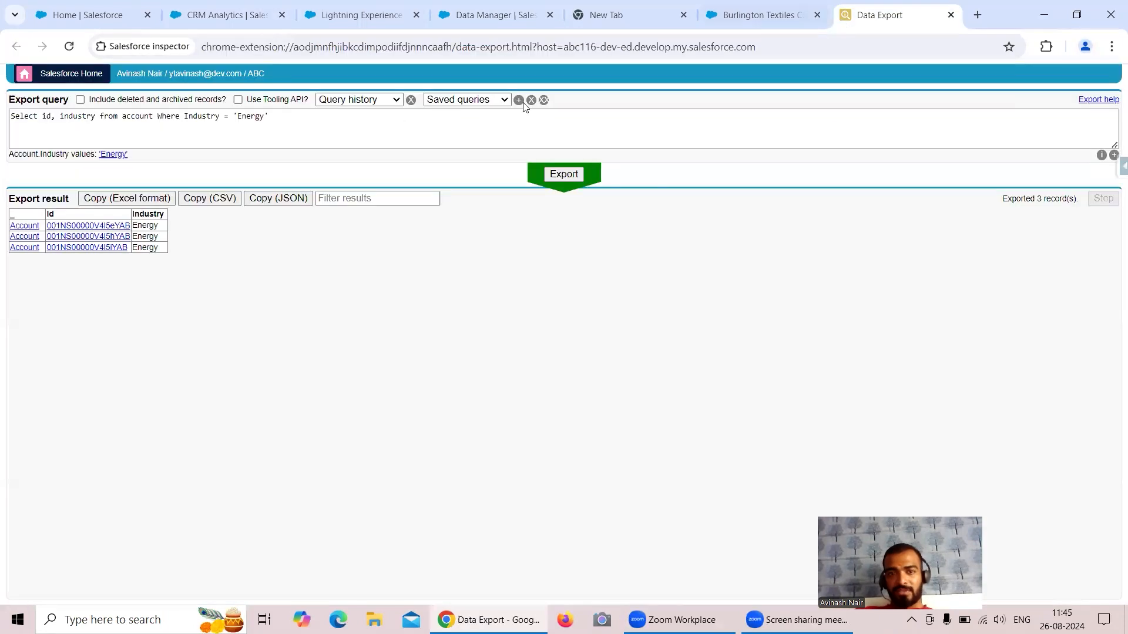
{"action": "left_click", "coordinate": [97, 115]}
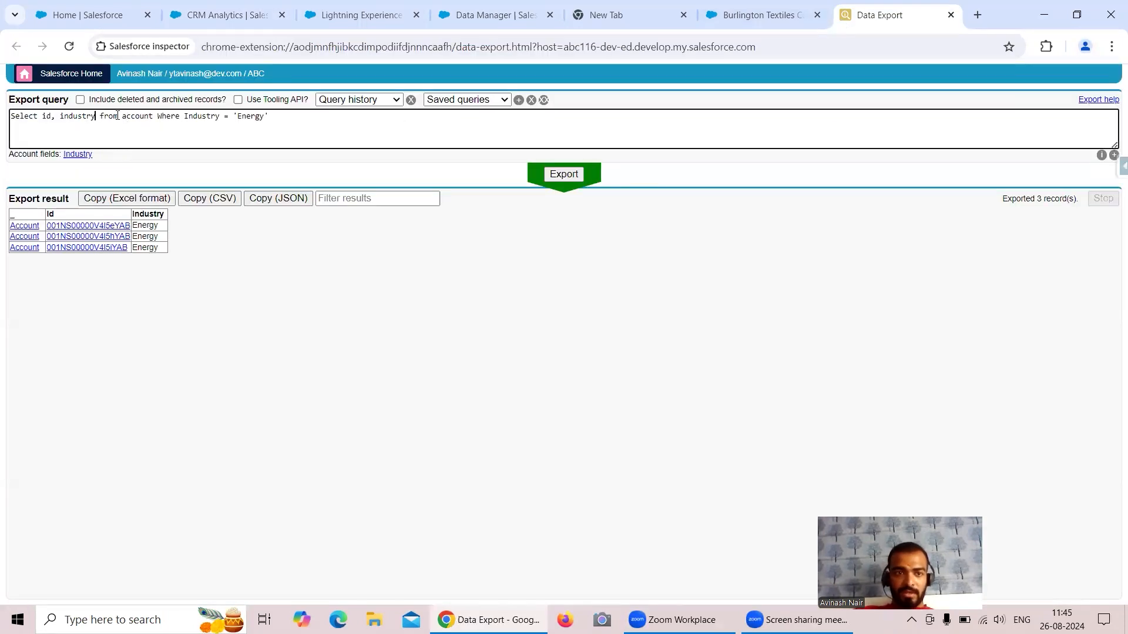
{"action": "type", "text": ", "}
{"action": "type", "text": "type"}
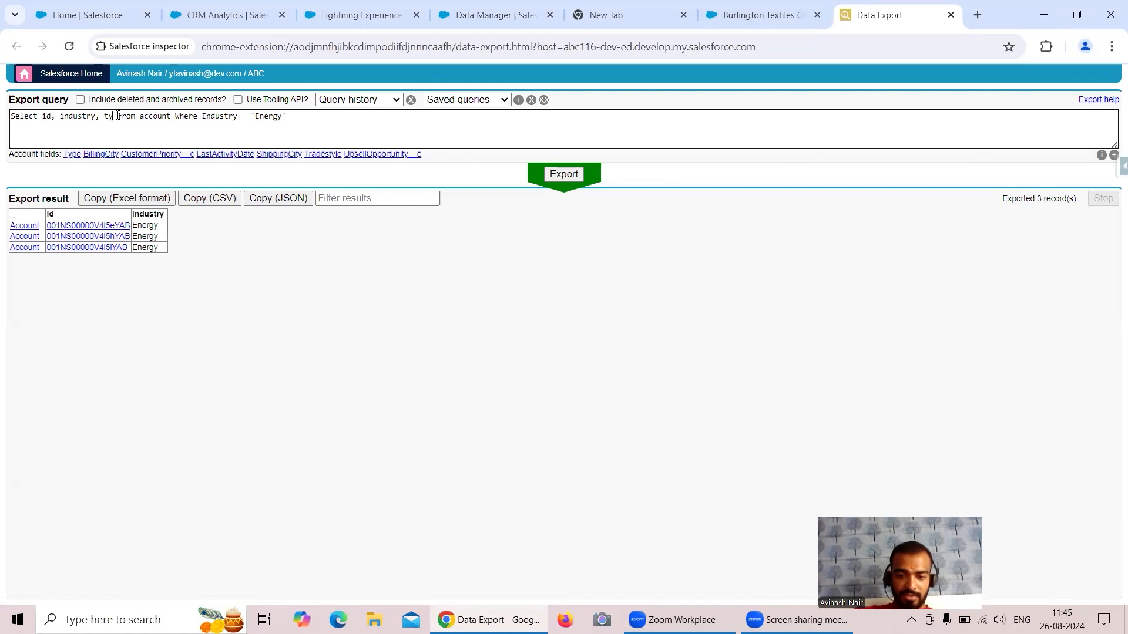
{"action": "left_click", "coordinate": [68, 155]}
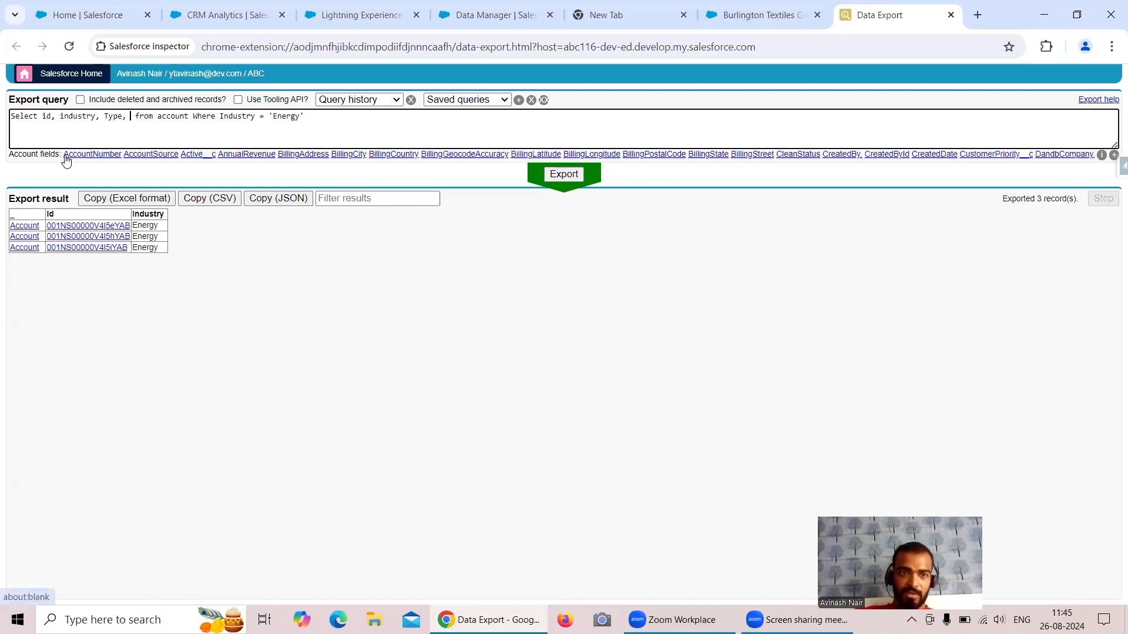
{"action": "left_click", "coordinate": [565, 188]}
{"action": "left_click", "coordinate": [569, 177]}
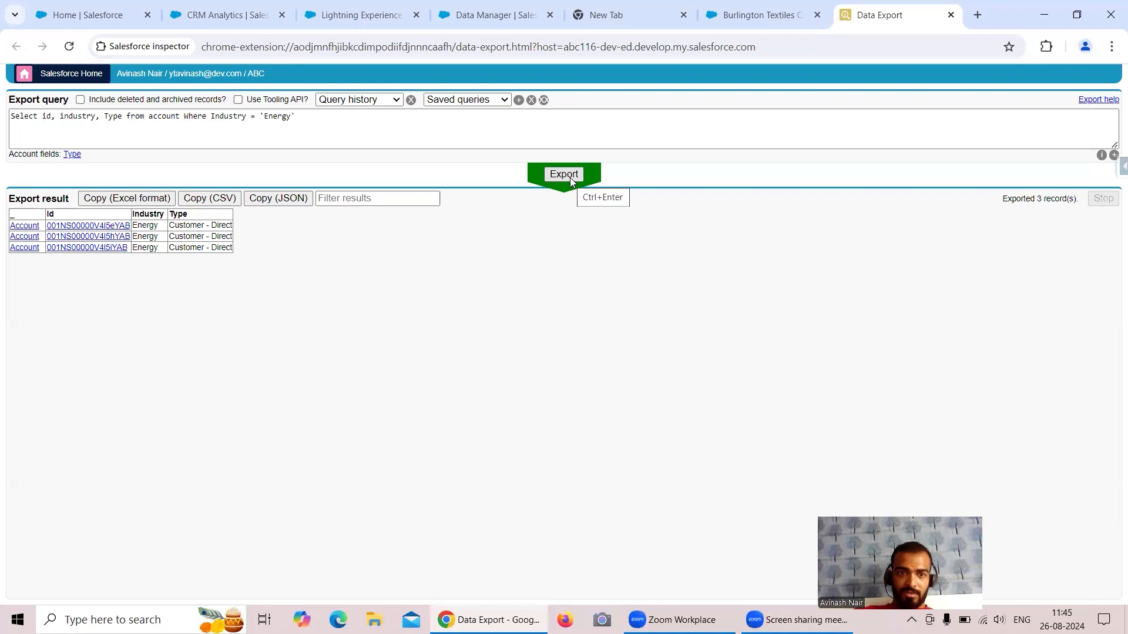
Add Rating to the query, rerun it, and bring up the second account's link options.
{"action": "left_click", "coordinate": [122, 136]}
{"action": "left_click", "coordinate": [123, 116]}
{"action": "type", "text": ", Ratin"}
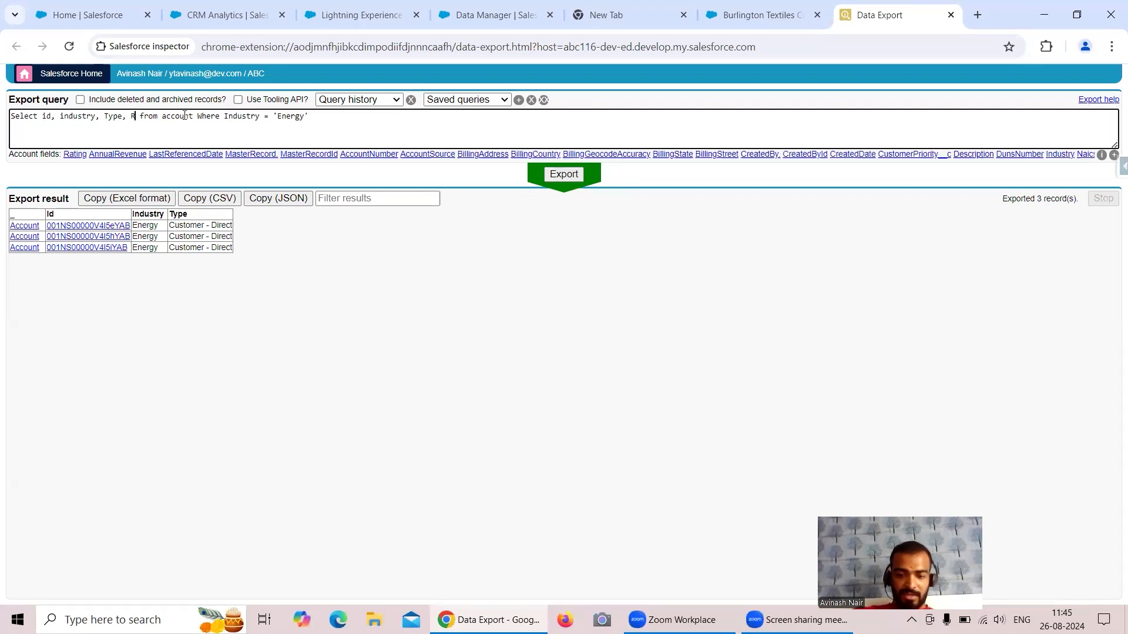
{"action": "type", "text": "g"}
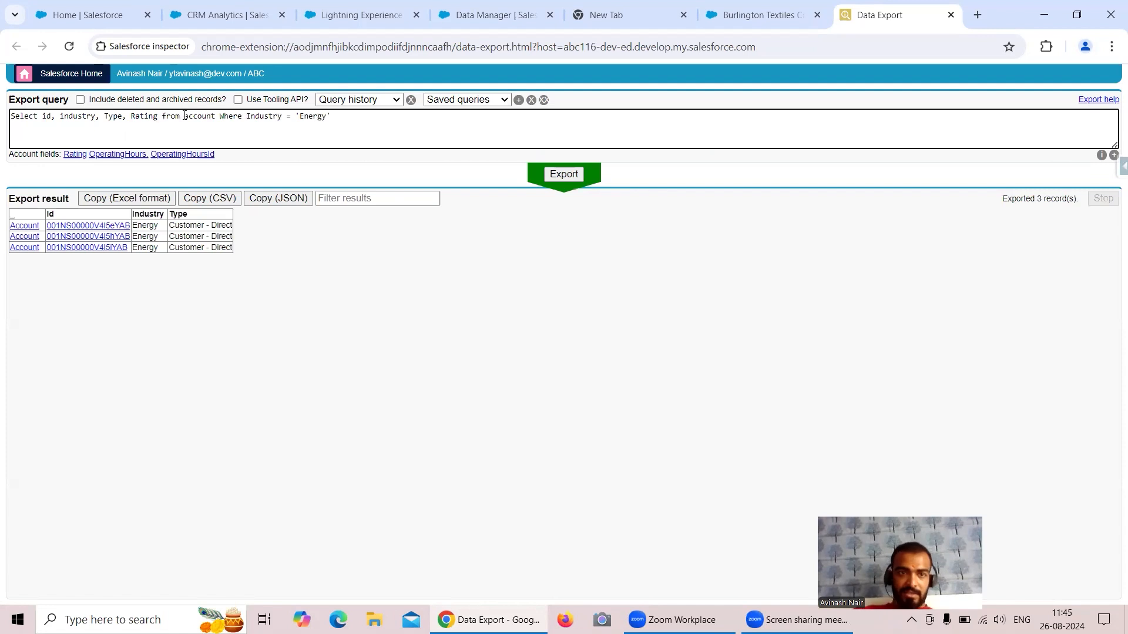
{"action": "left_click", "coordinate": [73, 153]}
{"action": "key", "text": "BackSpace"}
{"action": "key", "text": "BackSpace"}
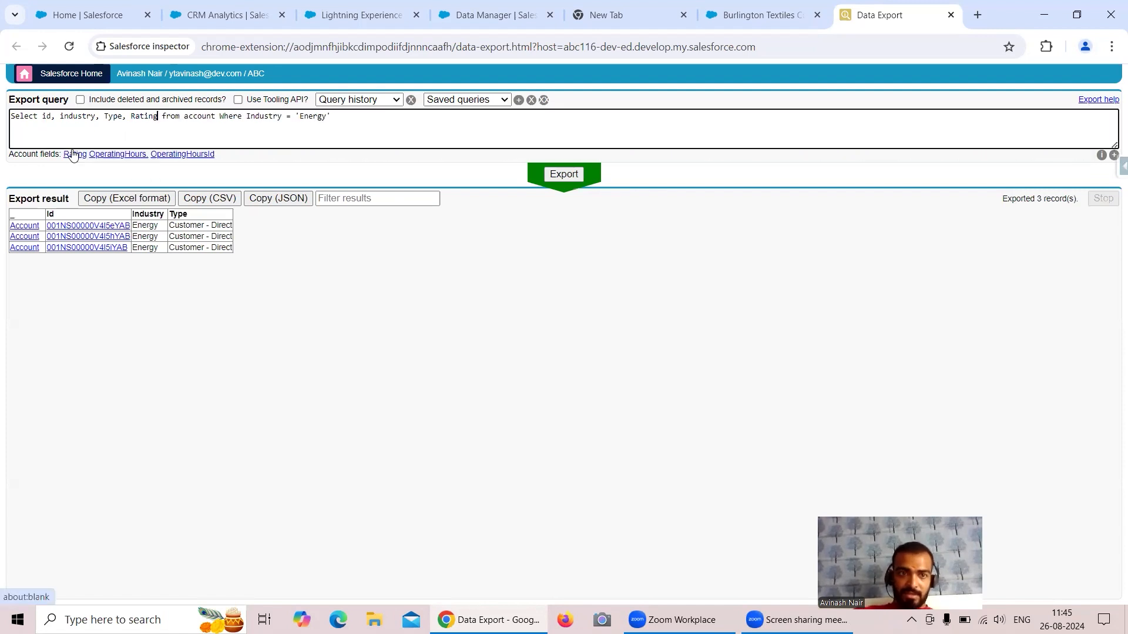
{"action": "left_click", "coordinate": [575, 176]}
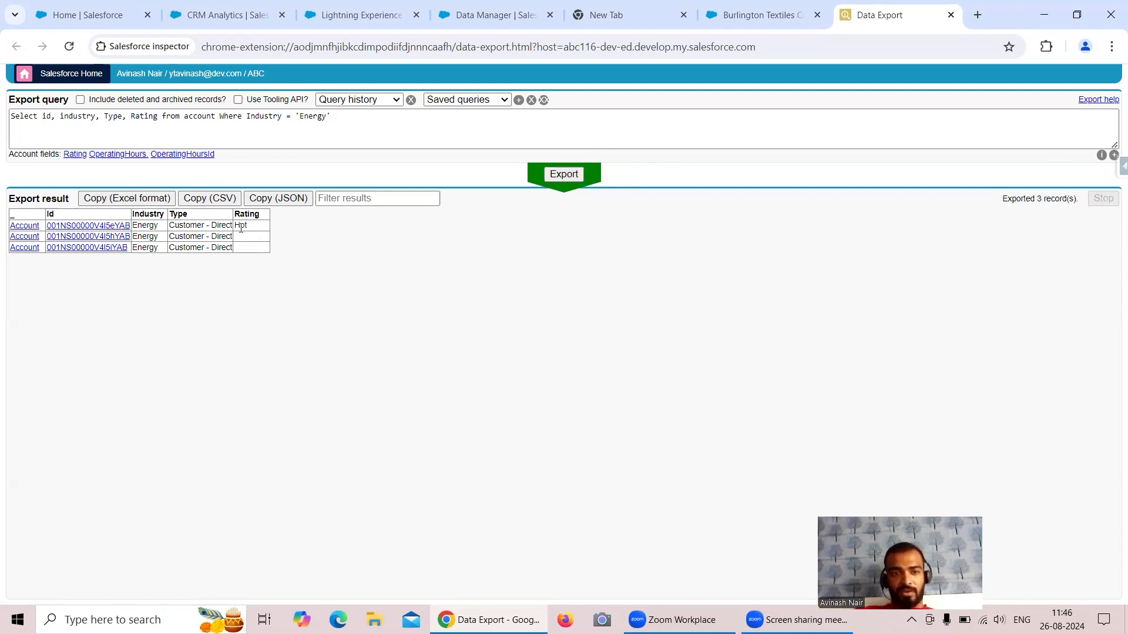
{"action": "left_click", "coordinate": [120, 238]}
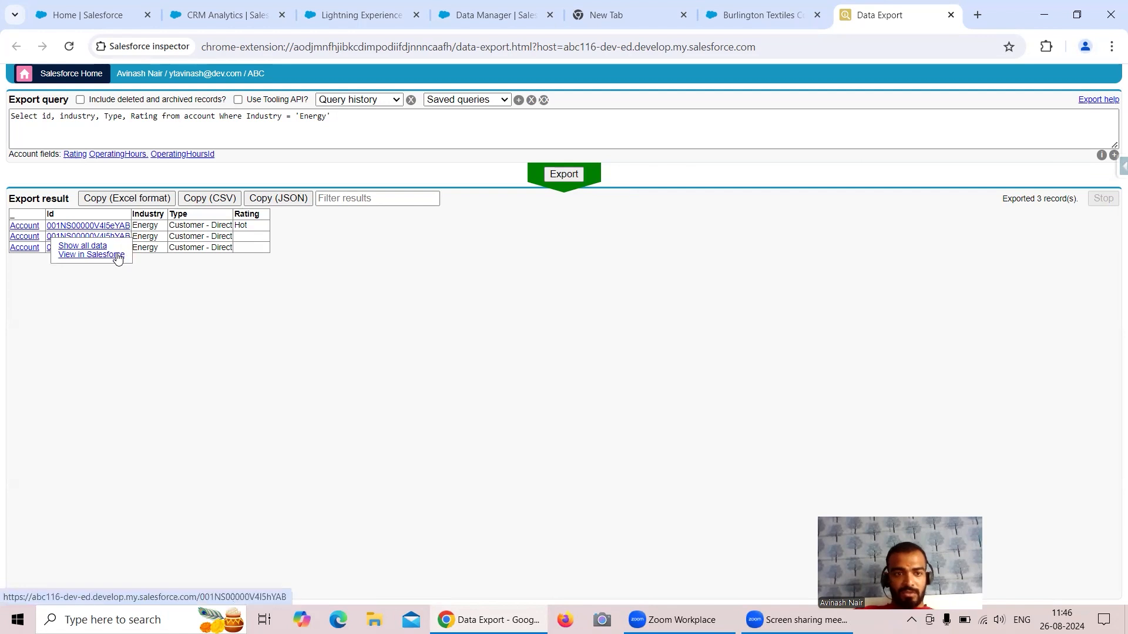
{"action": "right_click", "coordinate": [118, 258]}
Open the second and third Energy accounts in new browser tabs.
{"action": "left_click", "coordinate": [127, 268]}
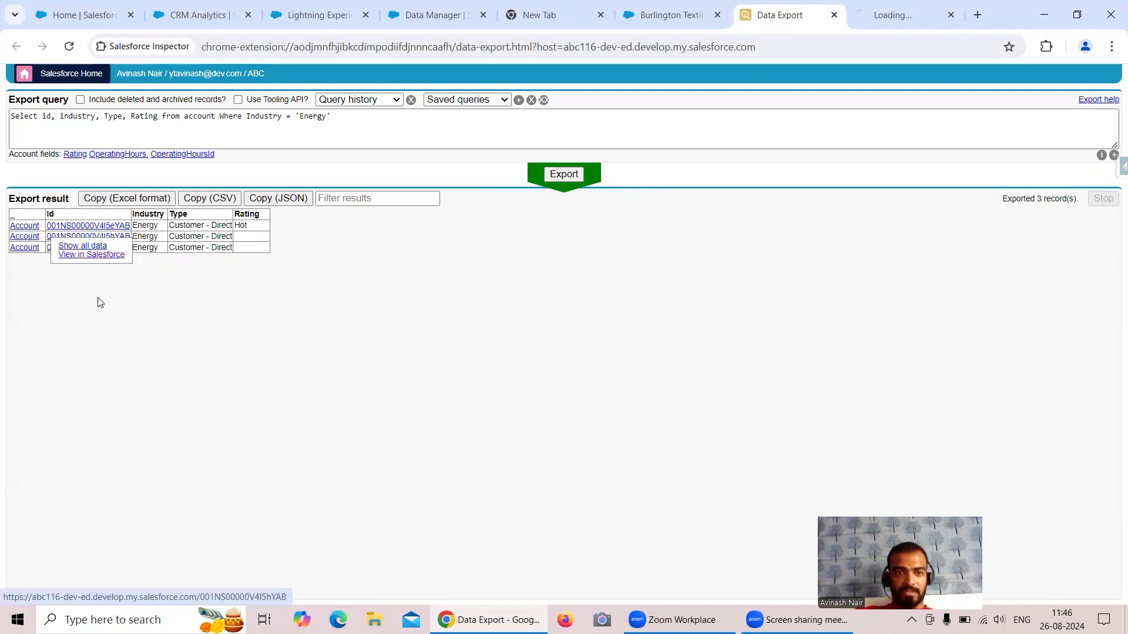
{"action": "left_click", "coordinate": [112, 248]}
{"action": "right_click", "coordinate": [116, 267]}
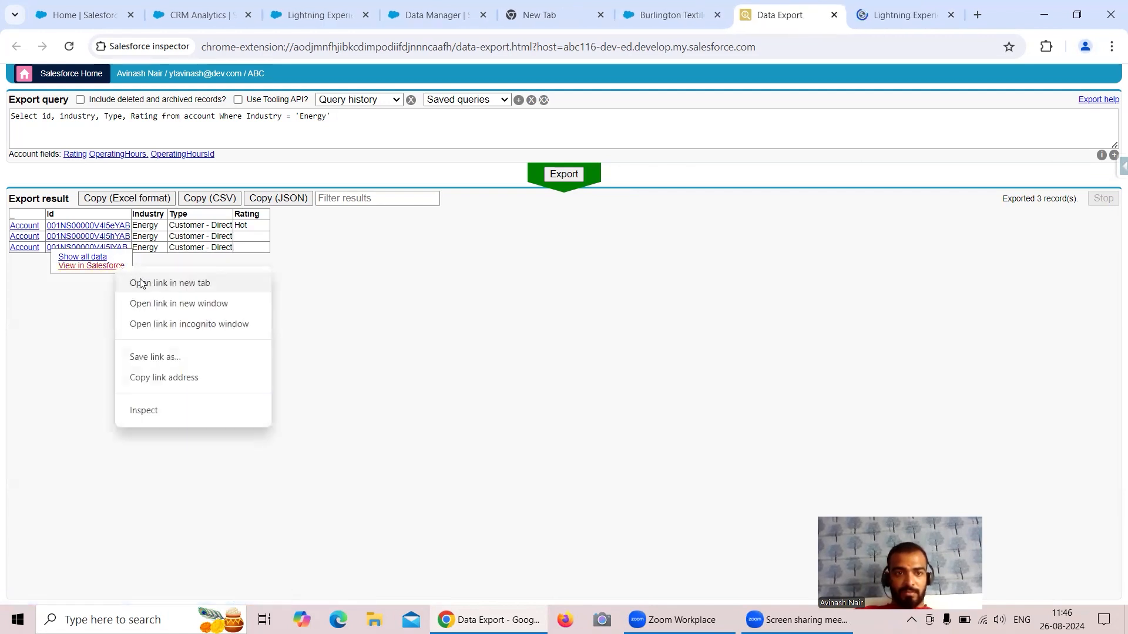
{"action": "left_click", "coordinate": [141, 284]}
Set the United Oil & Gas UK account's Rating to Warm.
{"action": "left_click", "coordinate": [780, 20]}
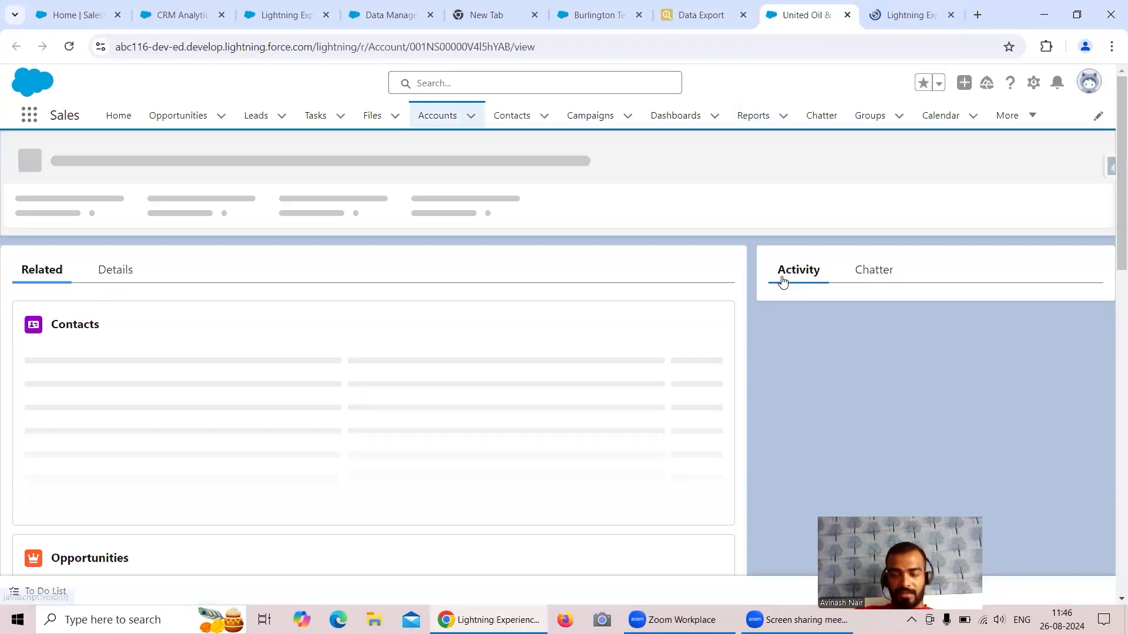
{"action": "left_click", "coordinate": [134, 276]}
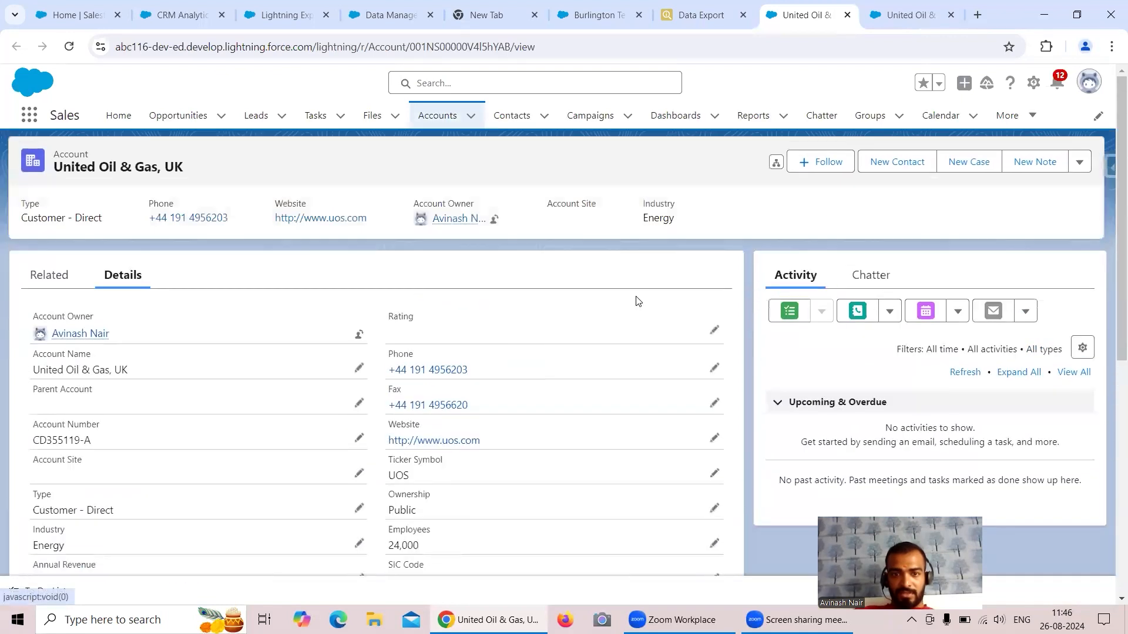
{"action": "left_click", "coordinate": [713, 330]}
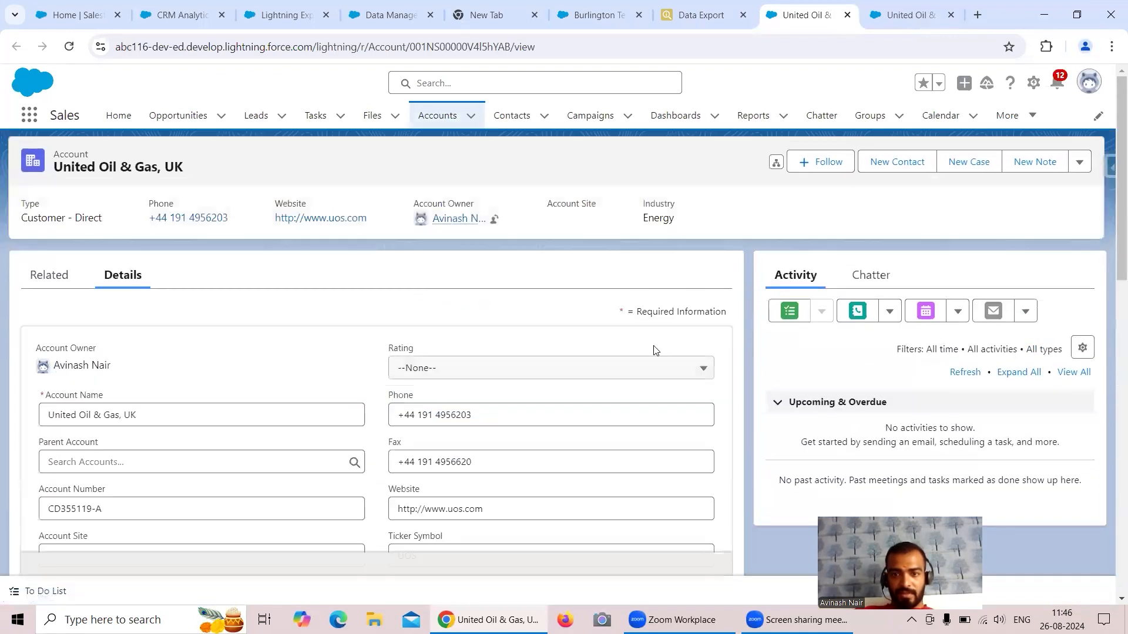
{"action": "left_click", "coordinate": [543, 370]}
{"action": "left_click", "coordinate": [455, 450]}
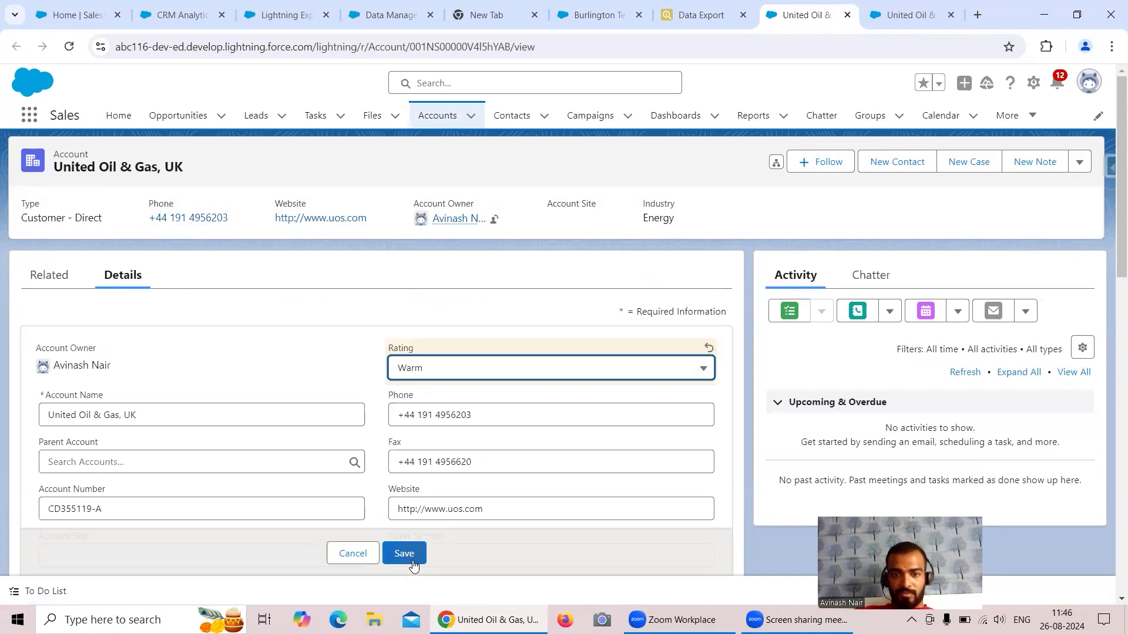
Set the United Oil & Gas, Singapore account's Rating to Warm and save it.
{"action": "key", "text": "ctrl+Tab"}
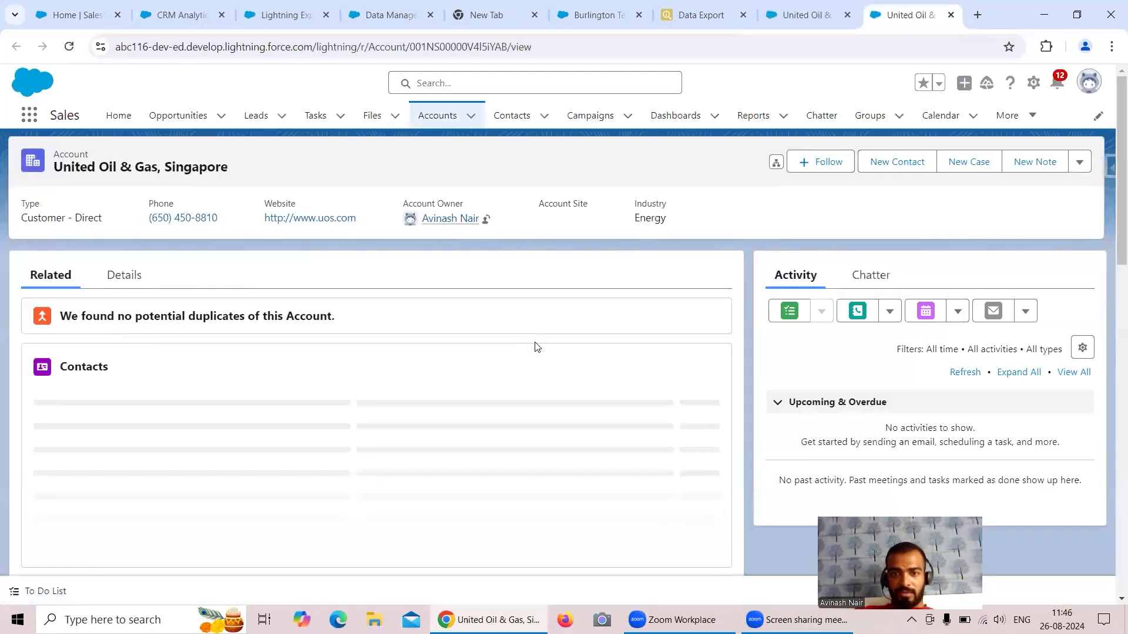
{"action": "left_click", "coordinate": [123, 276]}
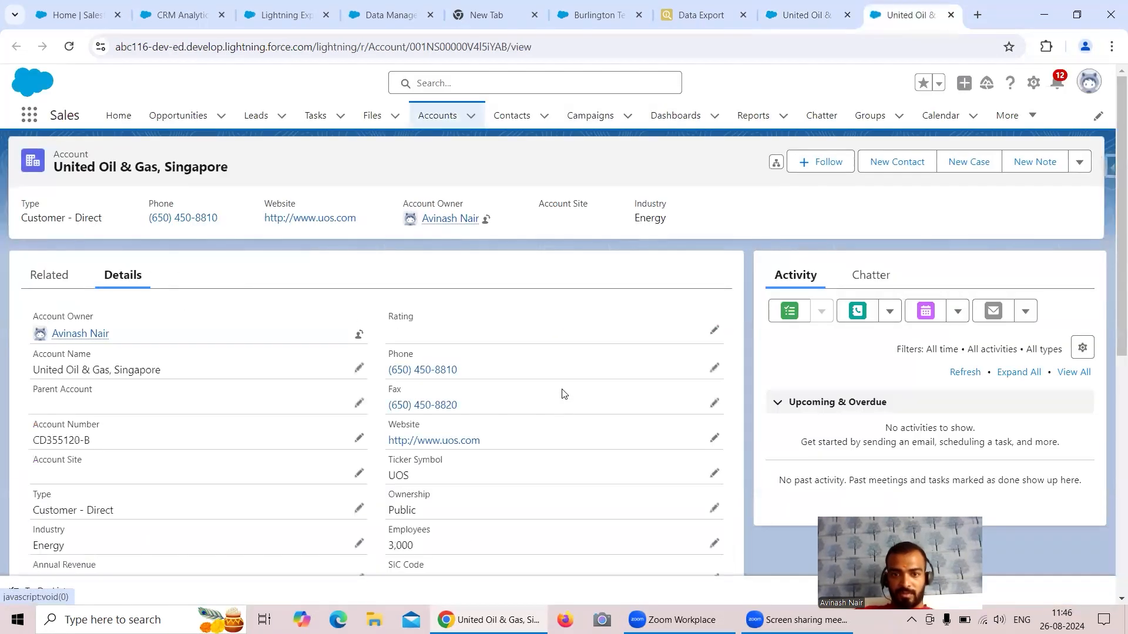
{"action": "left_click", "coordinate": [714, 330]}
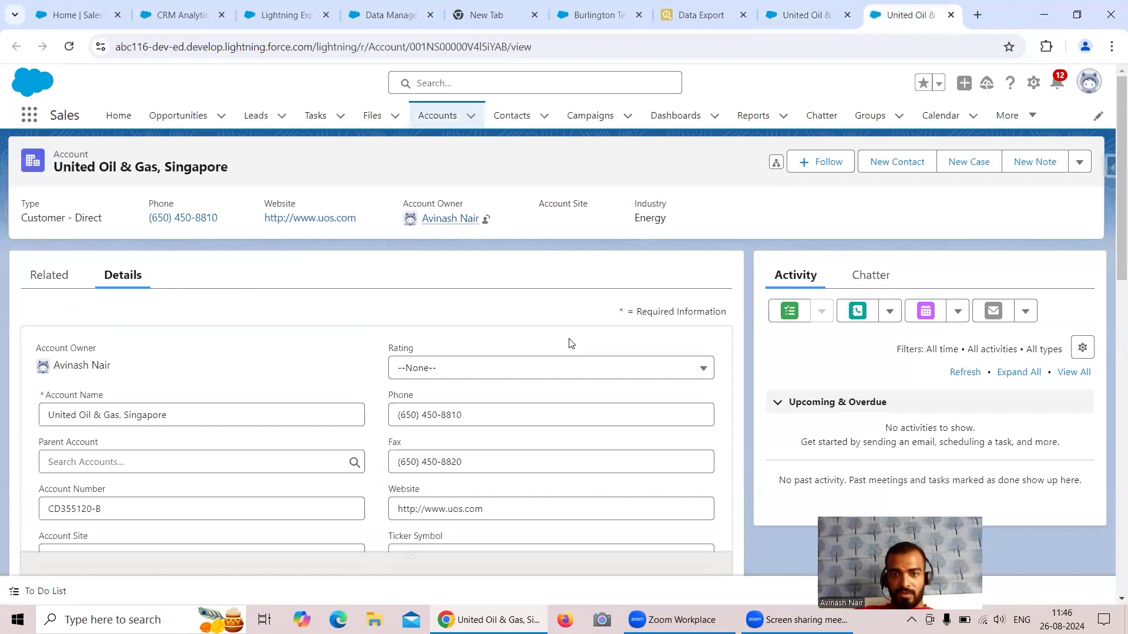
{"action": "left_click", "coordinate": [551, 367]}
{"action": "left_click", "coordinate": [504, 452]}
{"action": "left_click", "coordinate": [404, 553]}
Rerun the Energy accounts export, now showing ratings Hot, Warm and Warm.
{"action": "left_click", "coordinate": [697, 22]}
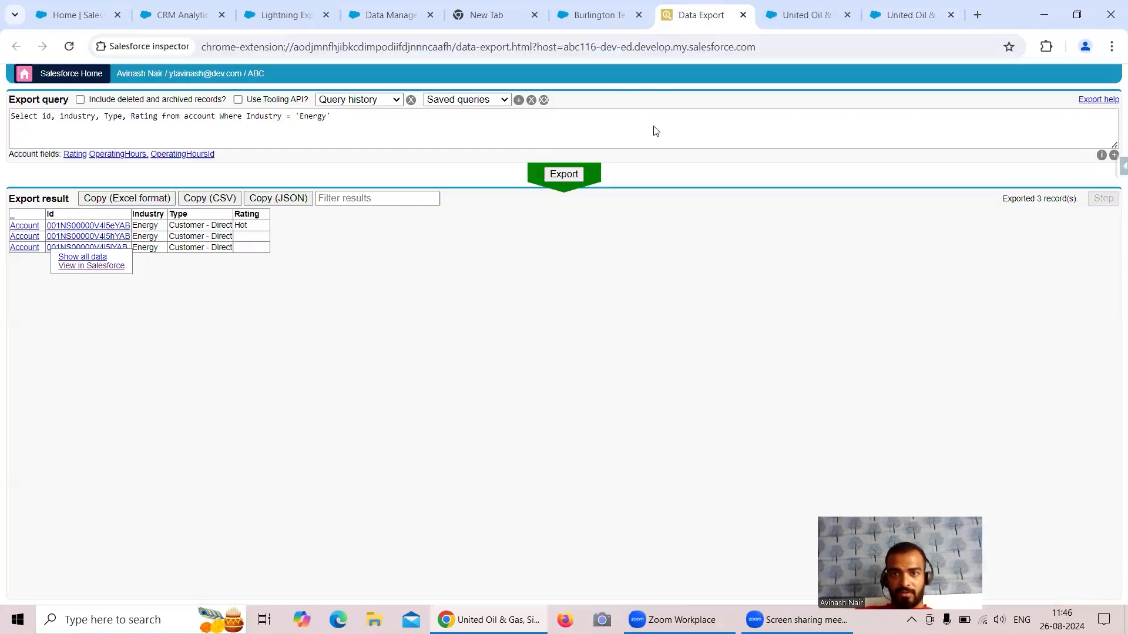
{"action": "left_click", "coordinate": [562, 174]}
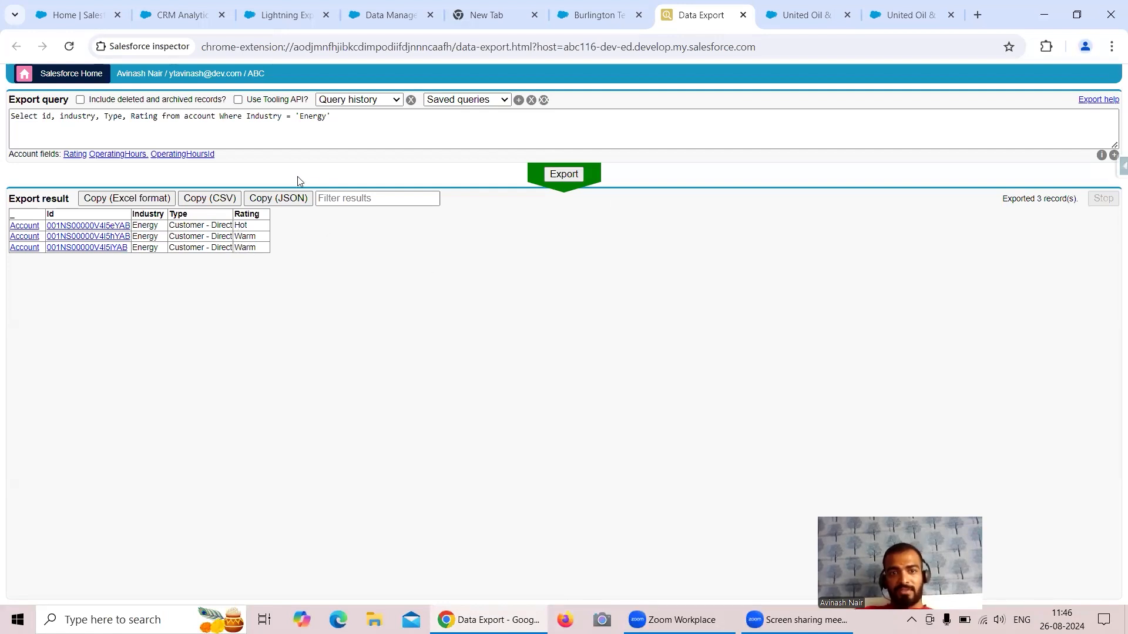
Run Data Sync on the Account object; Connect shows last run Today at 11:46 AM.
{"action": "left_click", "coordinate": [356, 21]}
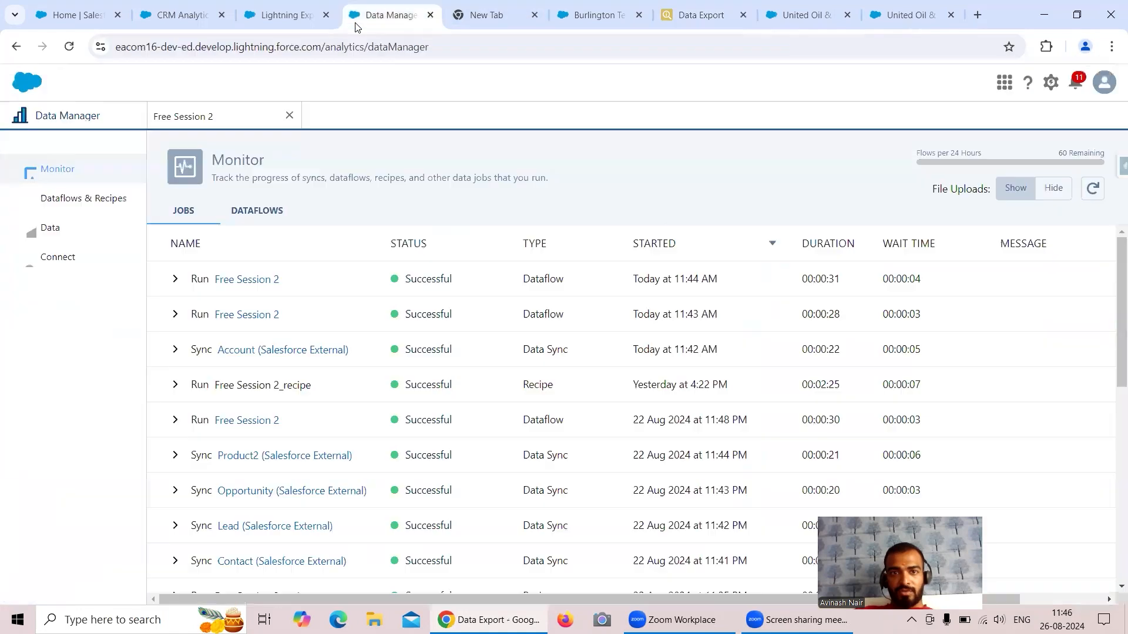
{"action": "left_click", "coordinate": [88, 258]}
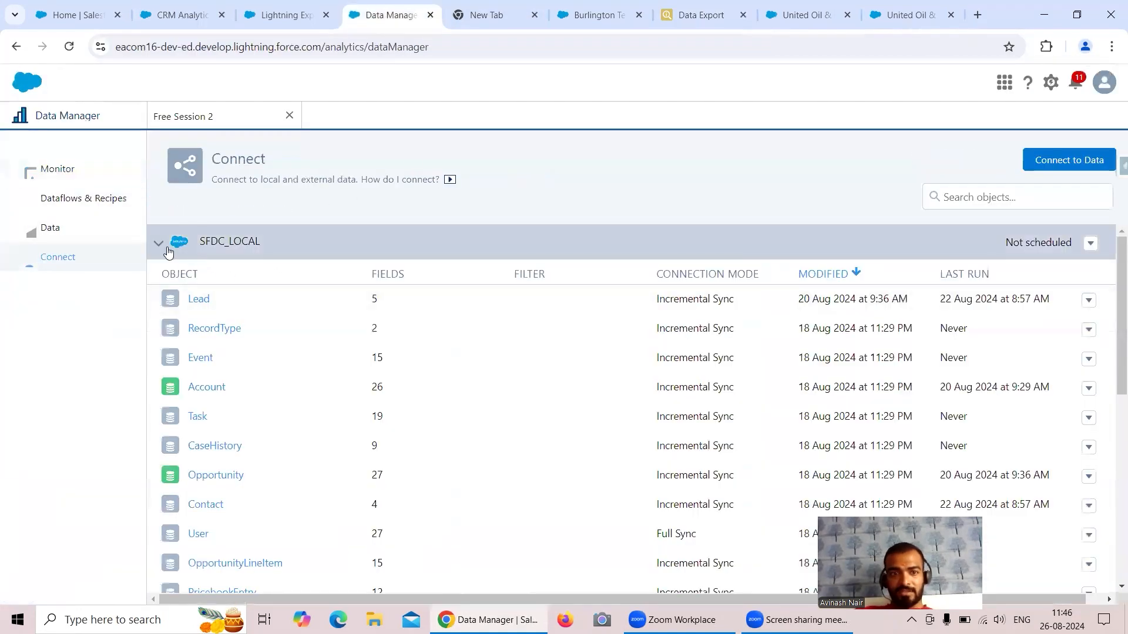
{"action": "left_click", "coordinate": [160, 247]}
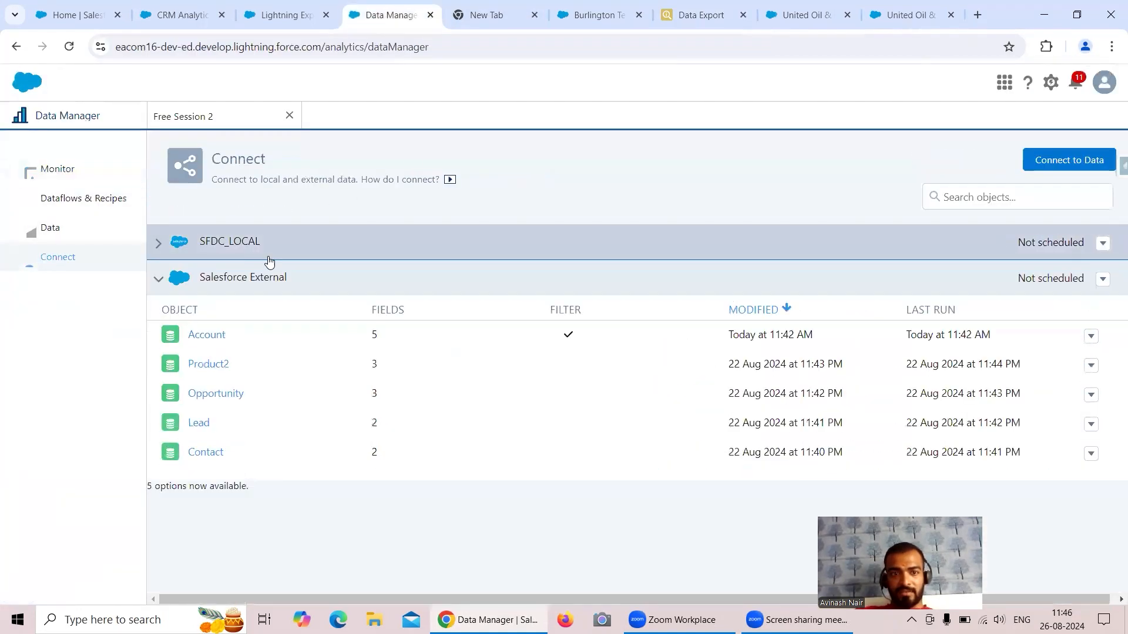
{"action": "left_click", "coordinate": [1090, 336]}
{"action": "left_click", "coordinate": [932, 362]}
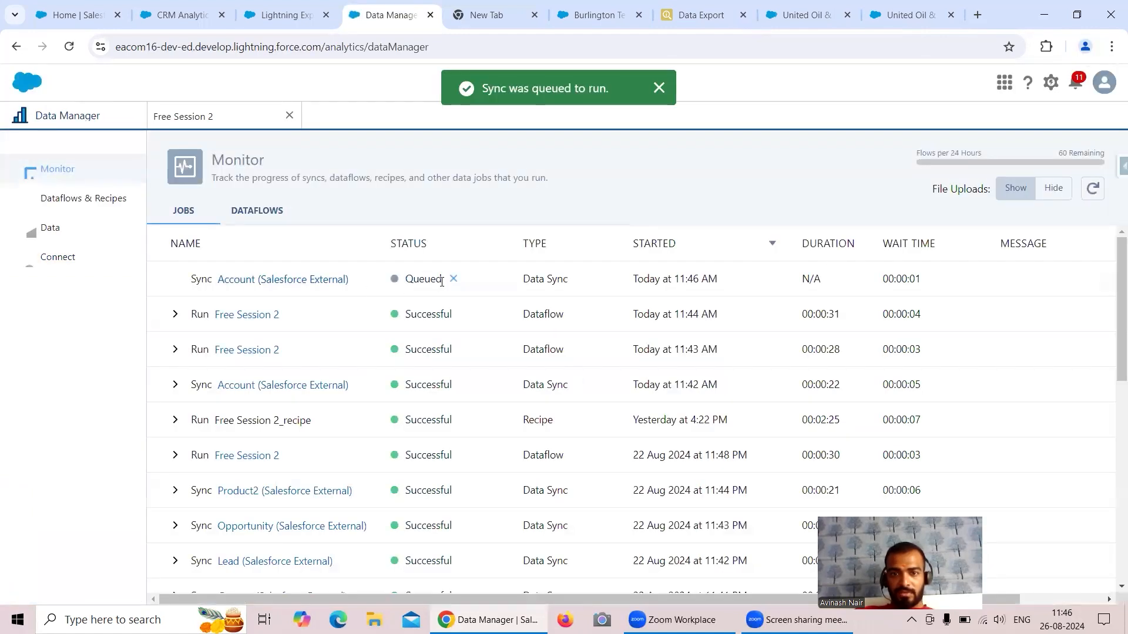
{"action": "left_click", "coordinate": [57, 259]}
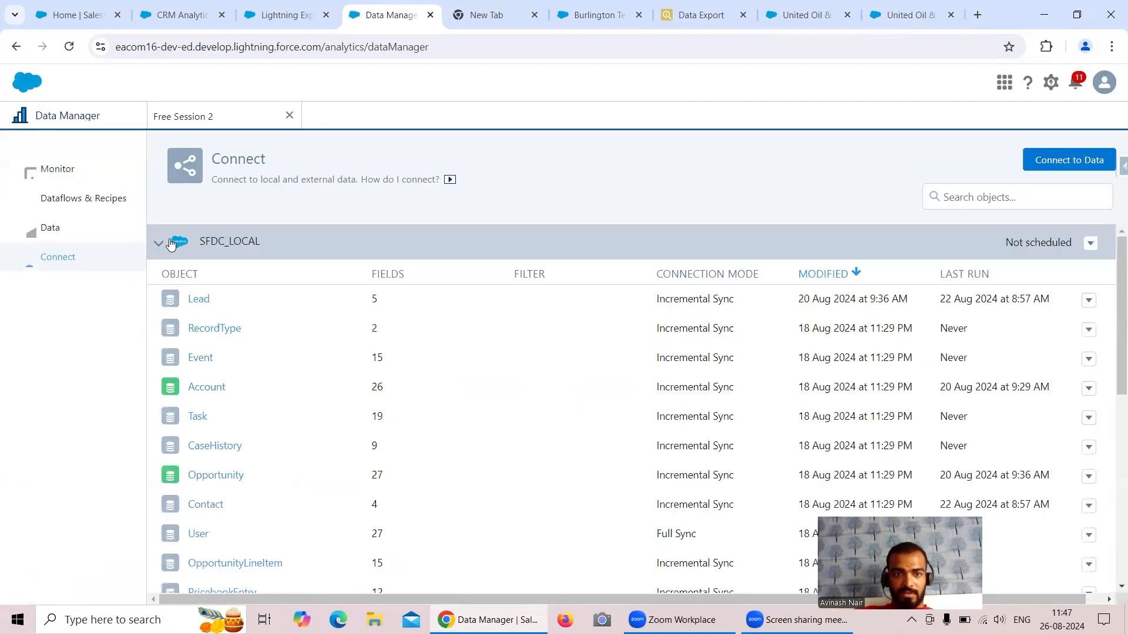
{"action": "left_click", "coordinate": [158, 243]}
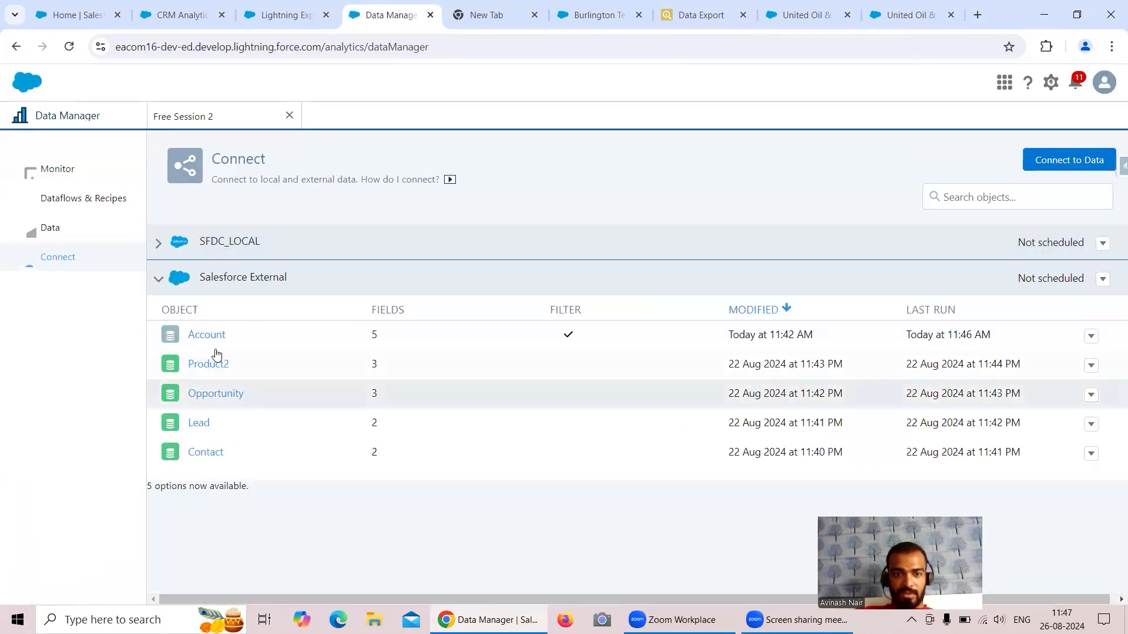
Open the Account object's data sync filter holding Industry = 'Energy'.
{"action": "left_click", "coordinate": [207, 336]}
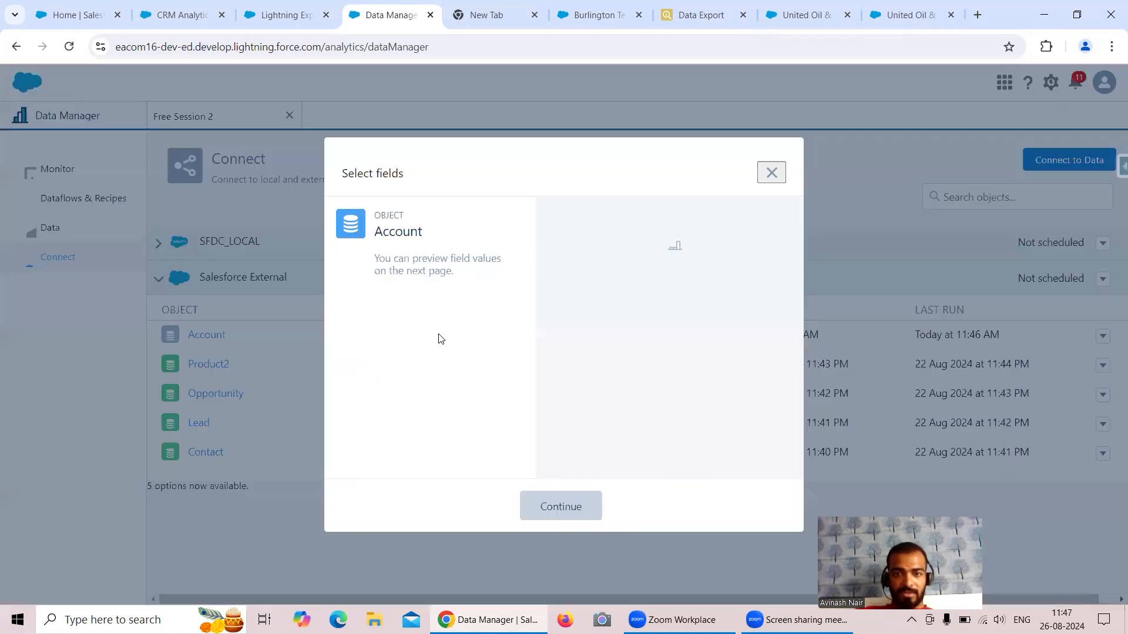
{"action": "left_click", "coordinate": [576, 503]}
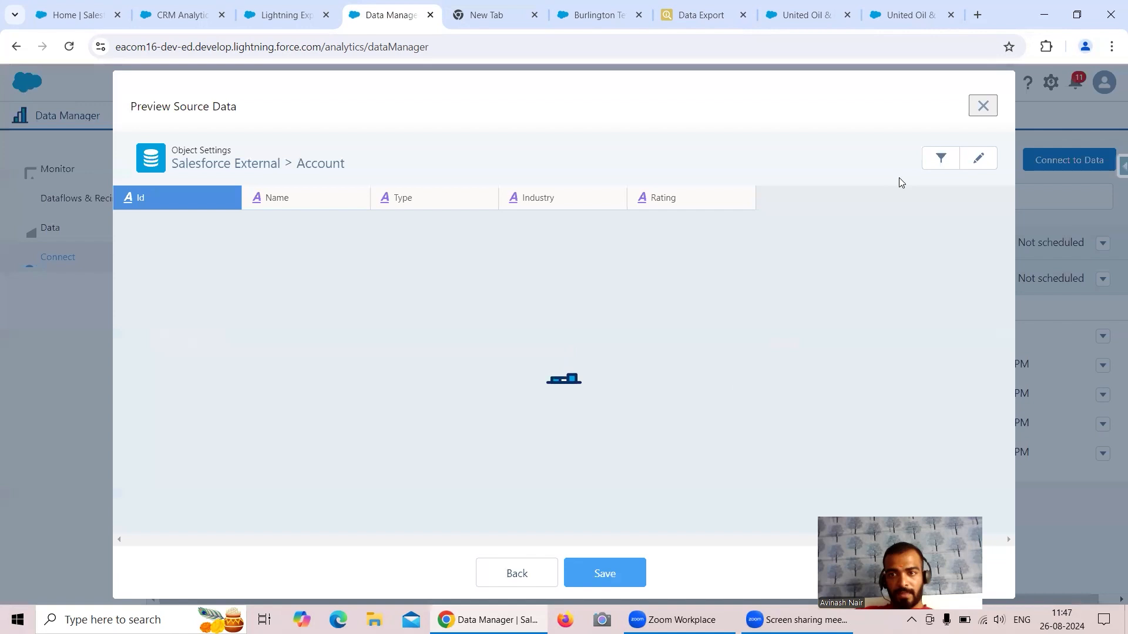
{"action": "left_click", "coordinate": [940, 159]}
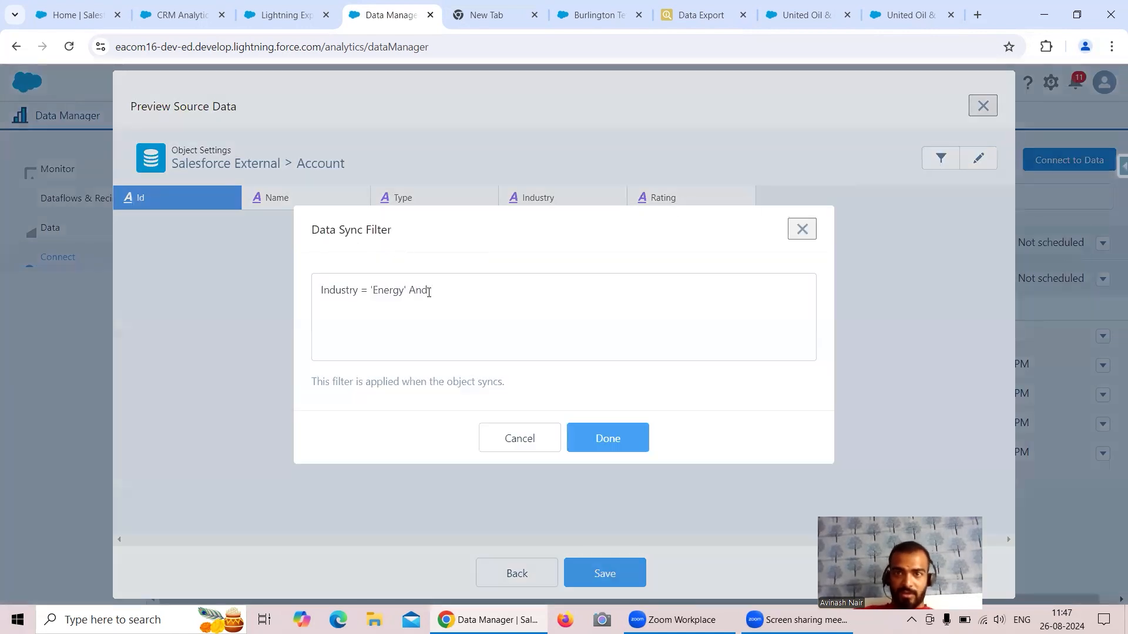
{"action": "left_click", "coordinate": [672, 22]}
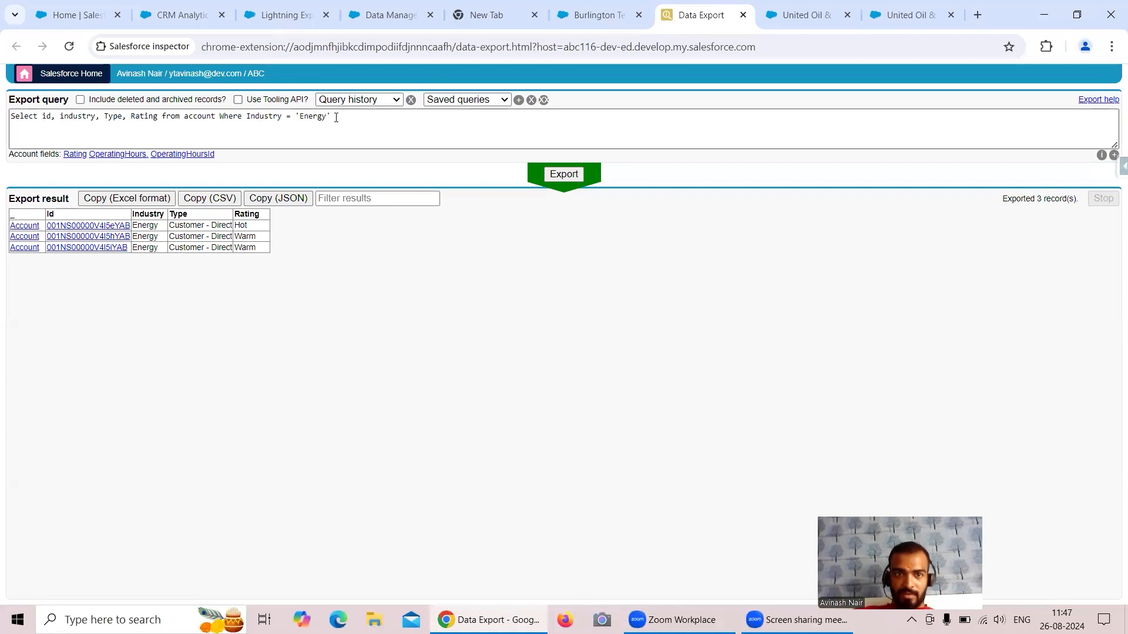
Append AND Rating = 'Warm' to the Energy accounts query, copy that condition, and rerun it.
{"action": "left_click", "coordinate": [336, 117]}
{"action": "type", "text": "AND Ra"}
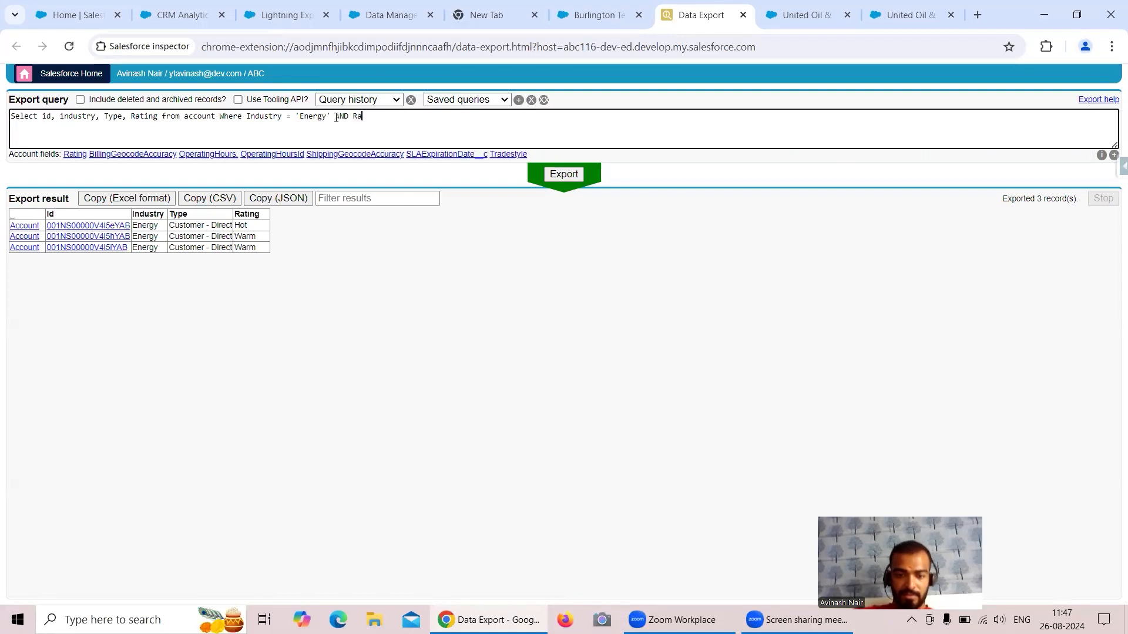
{"action": "type", "text": "ting ="}
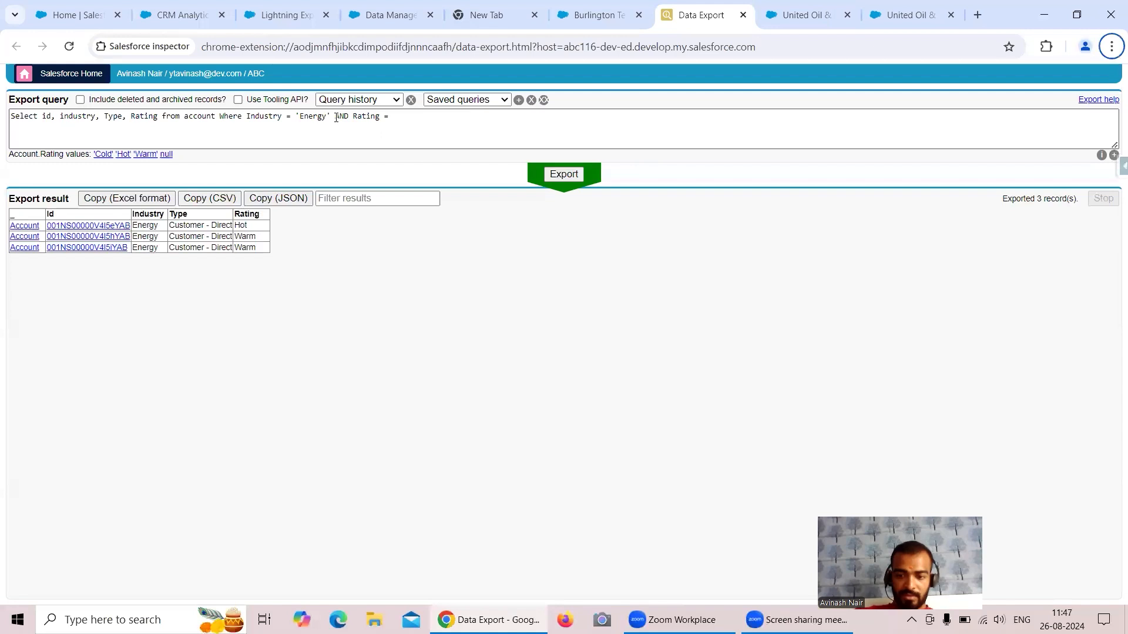
{"action": "key", "text": "alt"}
{"action": "key", "text": "space"}
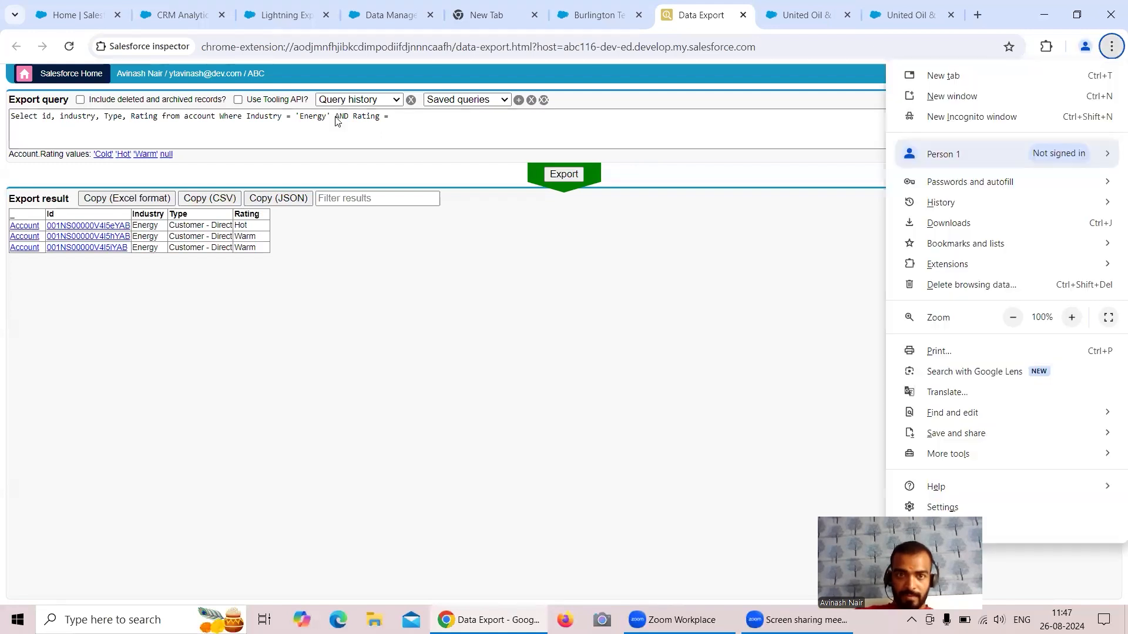
{"action": "left_click", "coordinate": [408, 118]}
{"action": "type", "text": "'"}
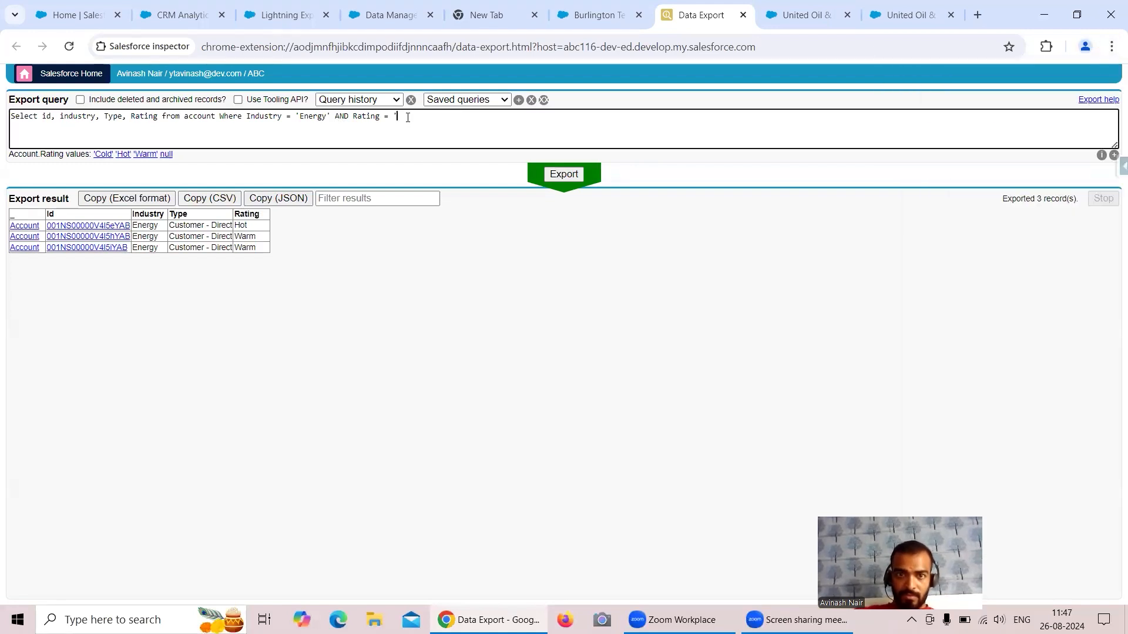
{"action": "type", "text": "Warm'"}
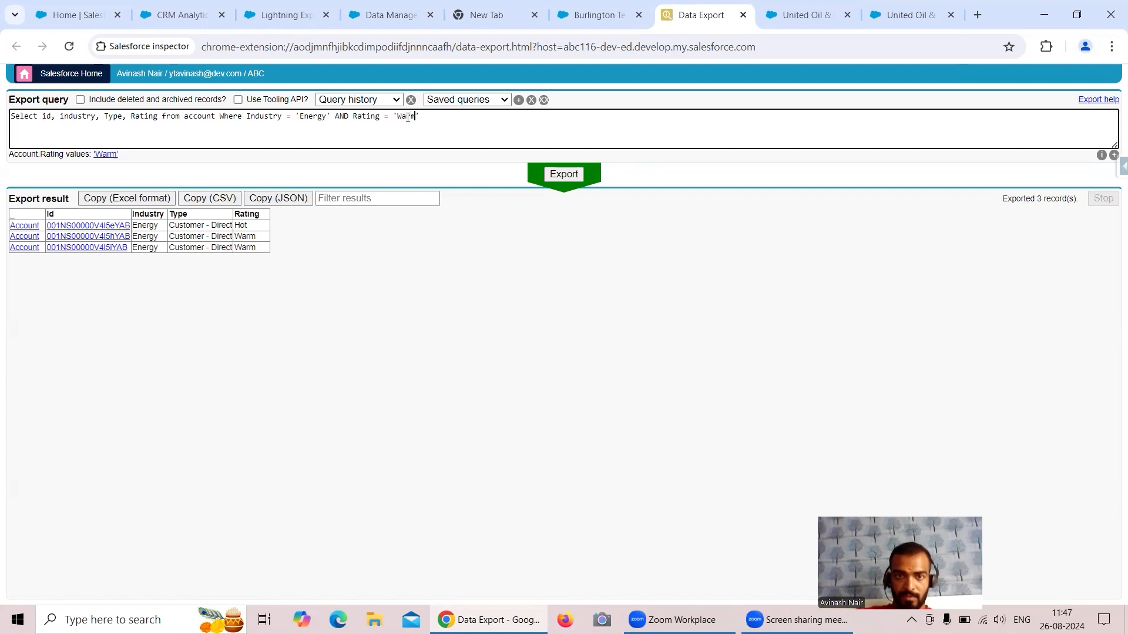
{"action": "left_click_drag", "start_coordinate": [431, 117], "coordinate": [333, 116]}
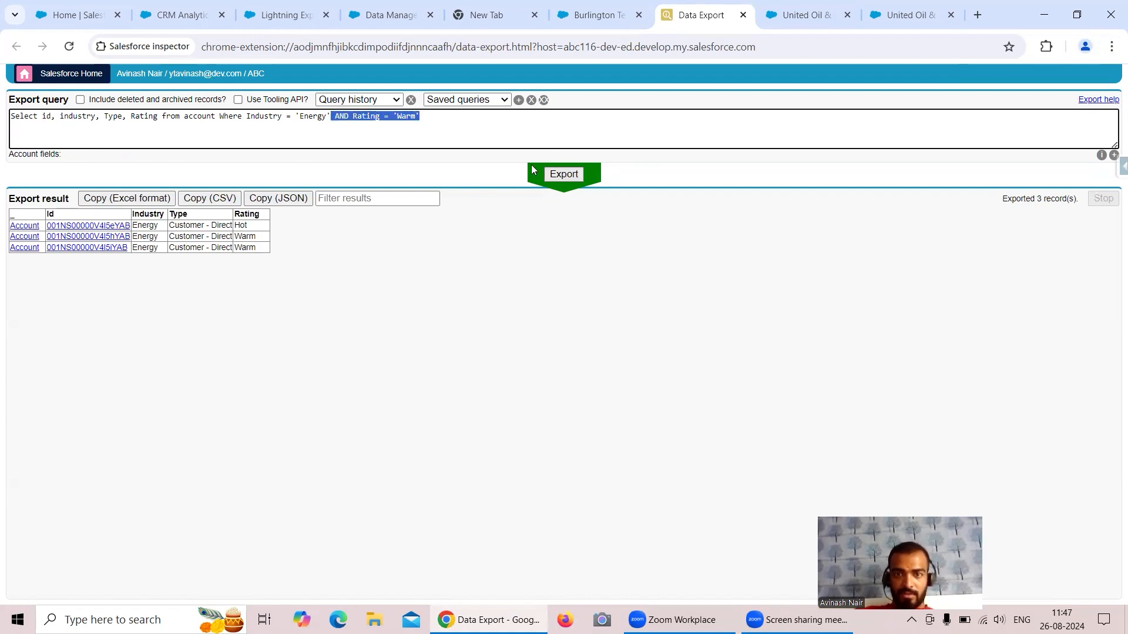
{"action": "left_click", "coordinate": [563, 174]}
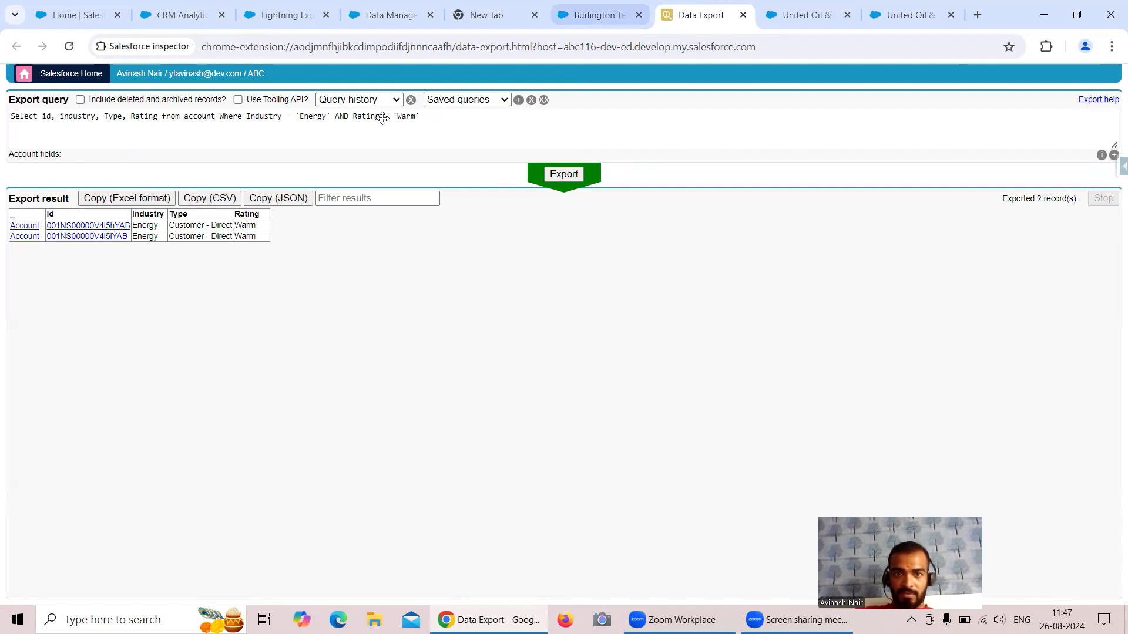
Paste AND Rating = 'Warm' into the Account sync filter, drop the extra And, and save.
{"action": "key", "text": "ctrl+4"}
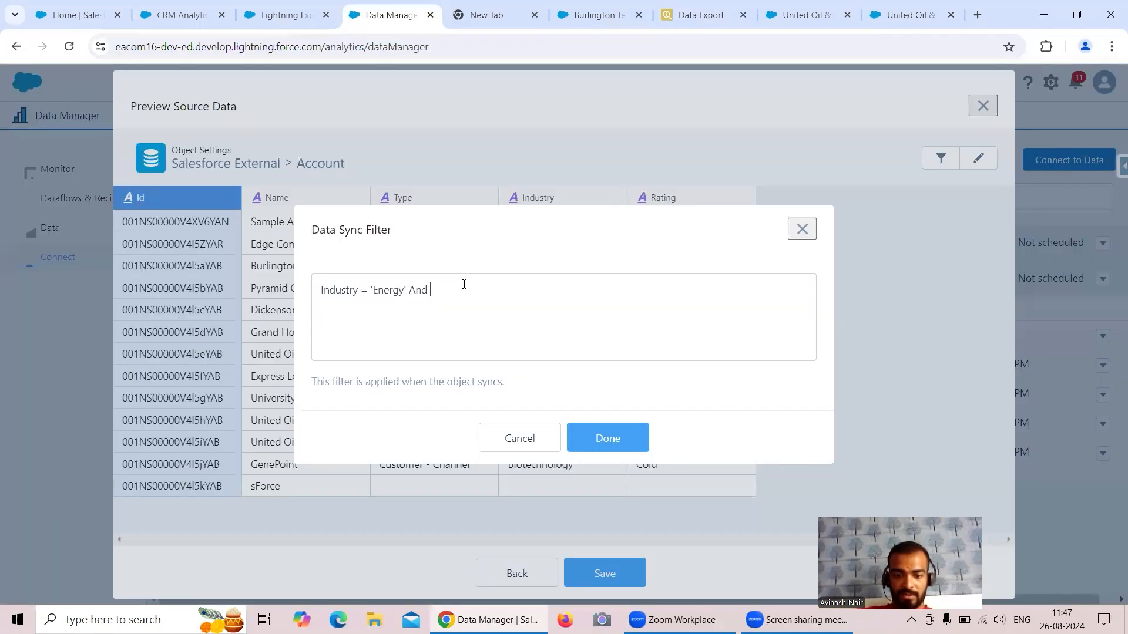
{"action": "type", "text": "AND Rating = 'Warm'"}
{"action": "key", "text": "BackSpace"}
{"action": "key", "text": "BackSpace"}
{"action": "key", "text": "BackSpace"}
{"action": "key", "text": "BackSpace"}
{"action": "key", "text": "BackSpace"}
{"action": "key", "text": "BackSpace"}
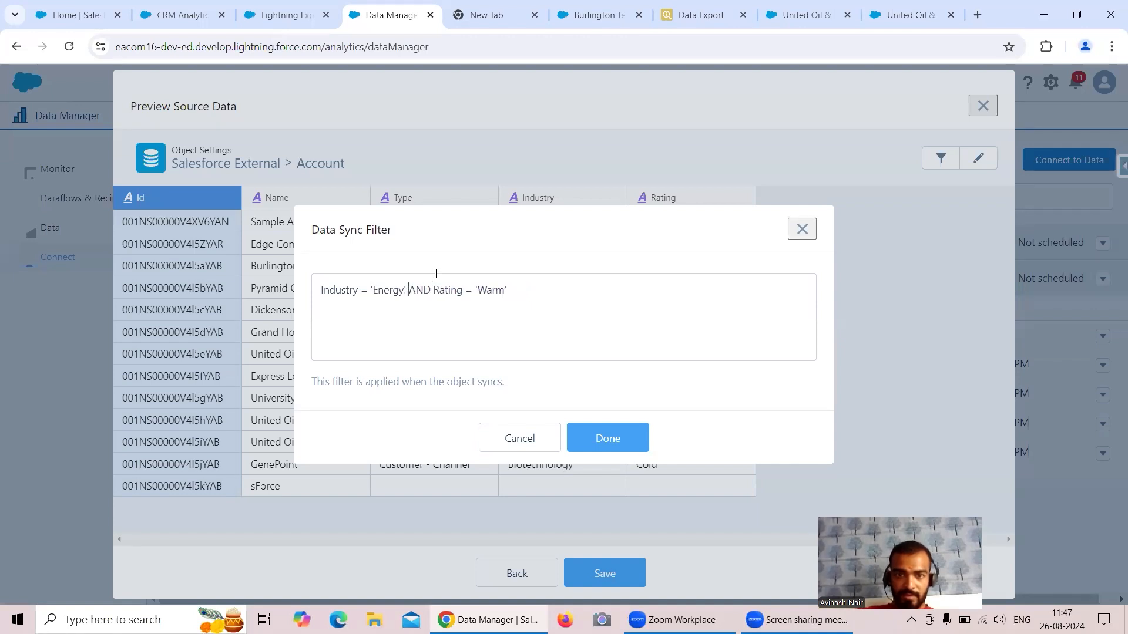
{"action": "left_click", "coordinate": [611, 436]}
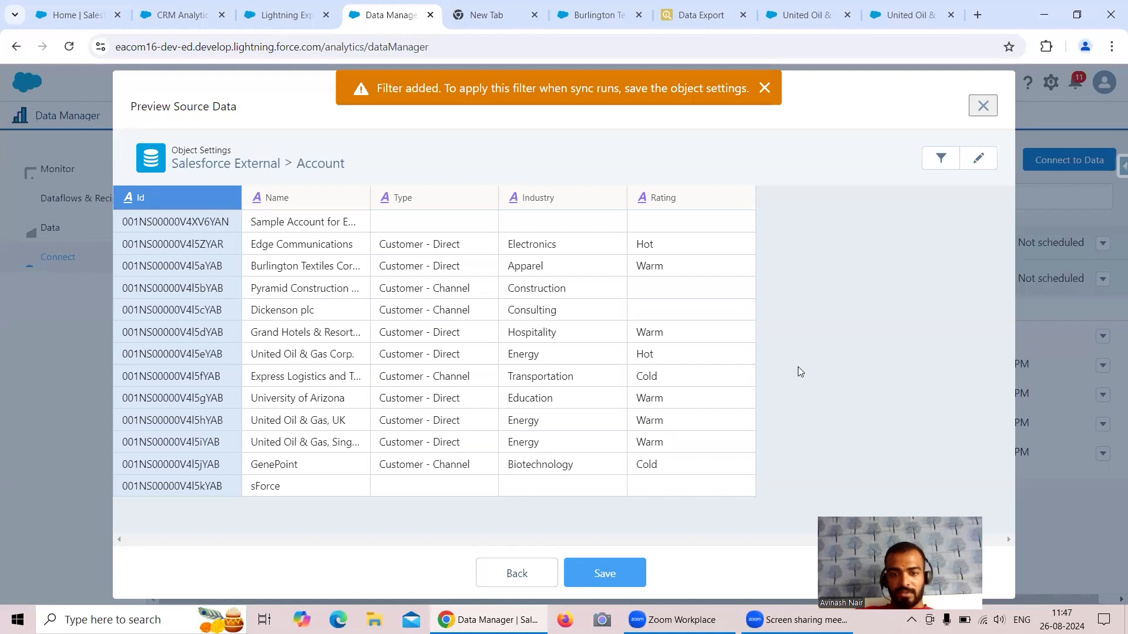
{"action": "left_click", "coordinate": [609, 575]}
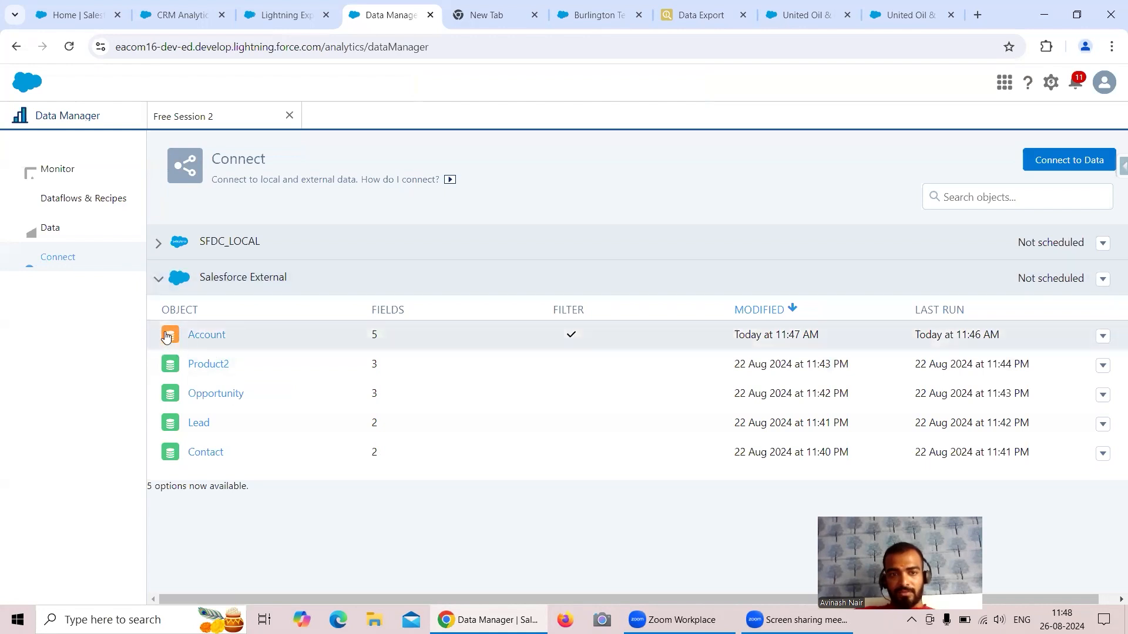
Resync the Account object and refresh the Monitor until the job succeeds in 00:00:22.
{"action": "mouse_move", "coordinate": [172, 340]}
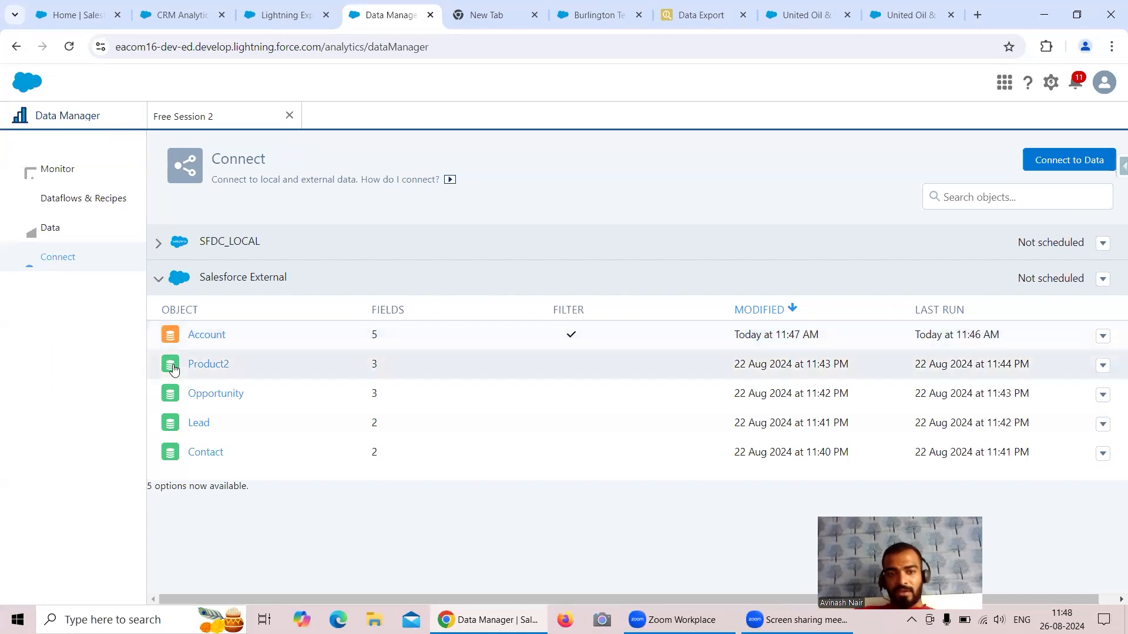
{"action": "mouse_move", "coordinate": [174, 368]}
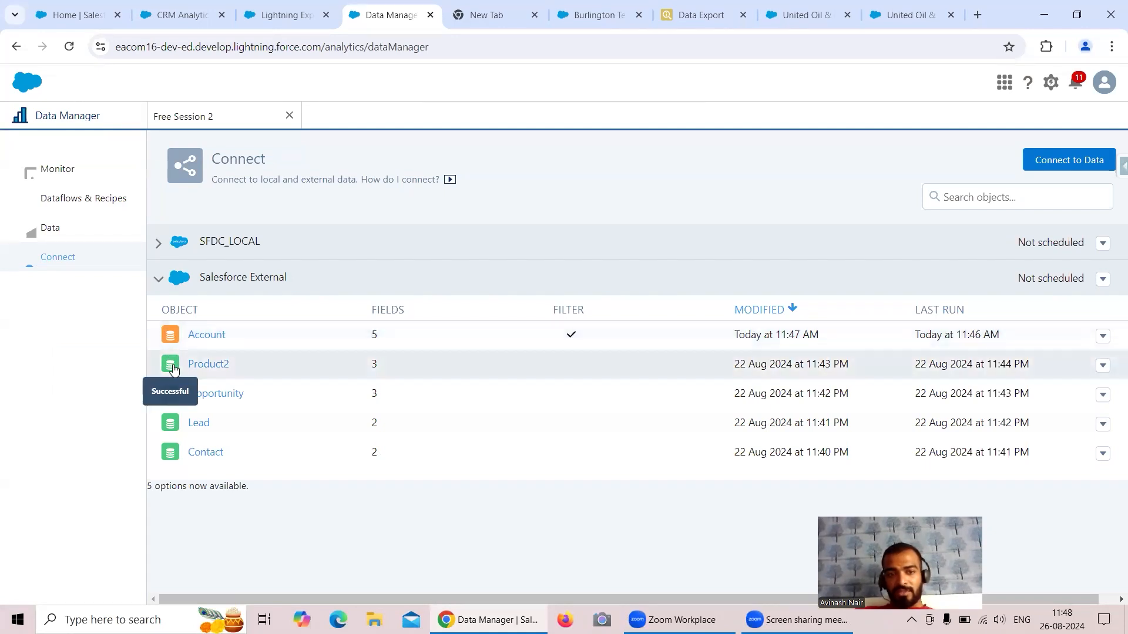
{"action": "left_click", "coordinate": [1102, 337]}
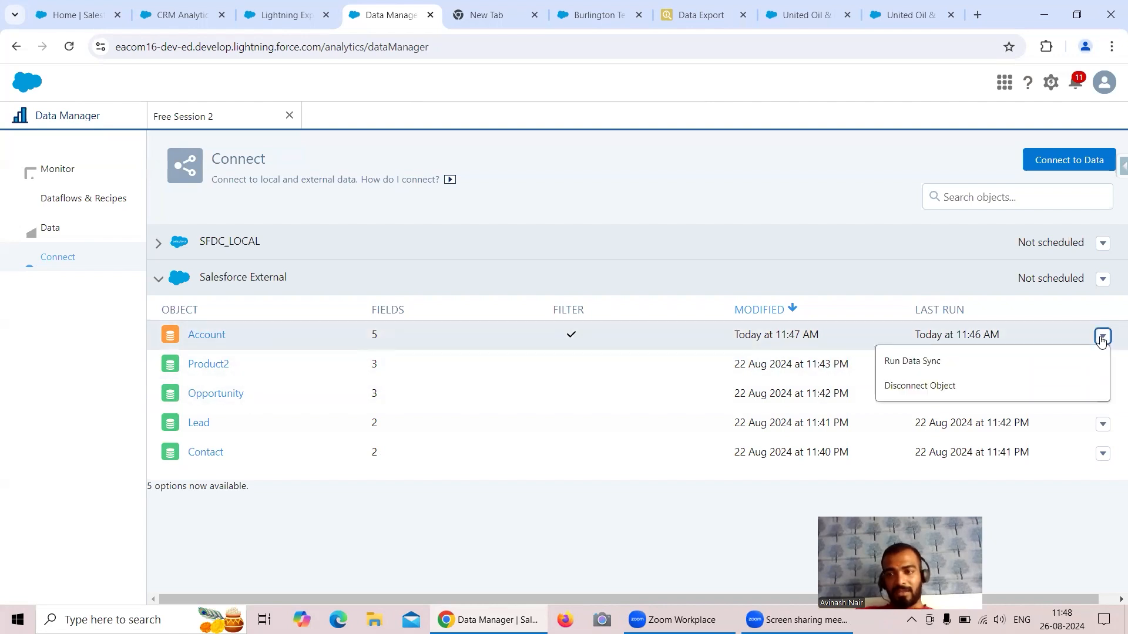
{"action": "left_click", "coordinate": [914, 365]}
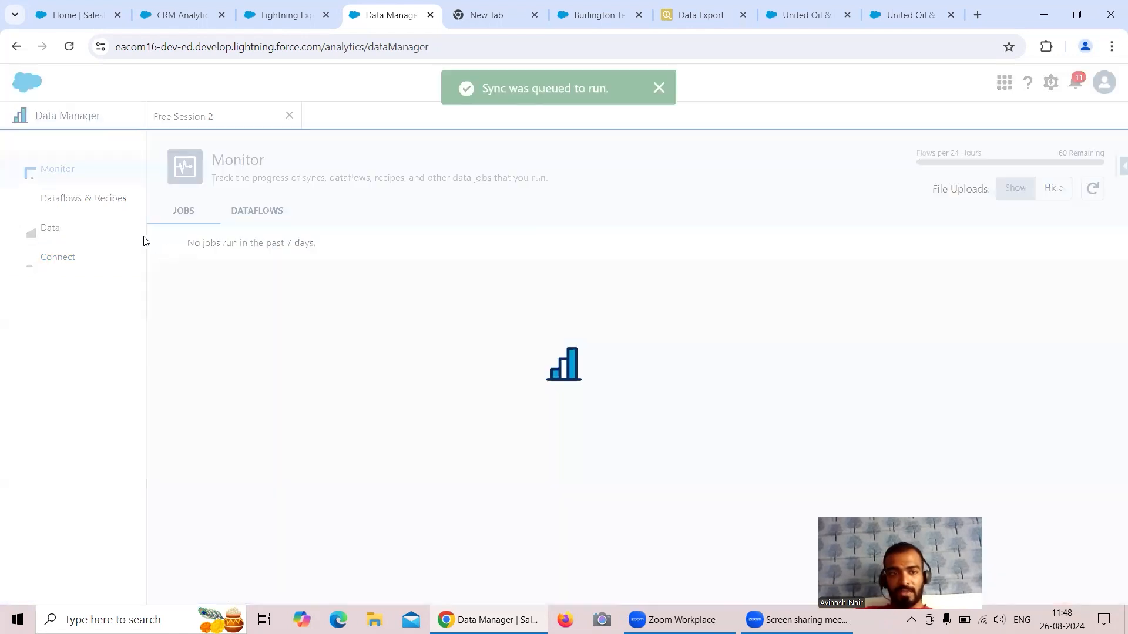
{"action": "left_click", "coordinate": [1096, 195]}
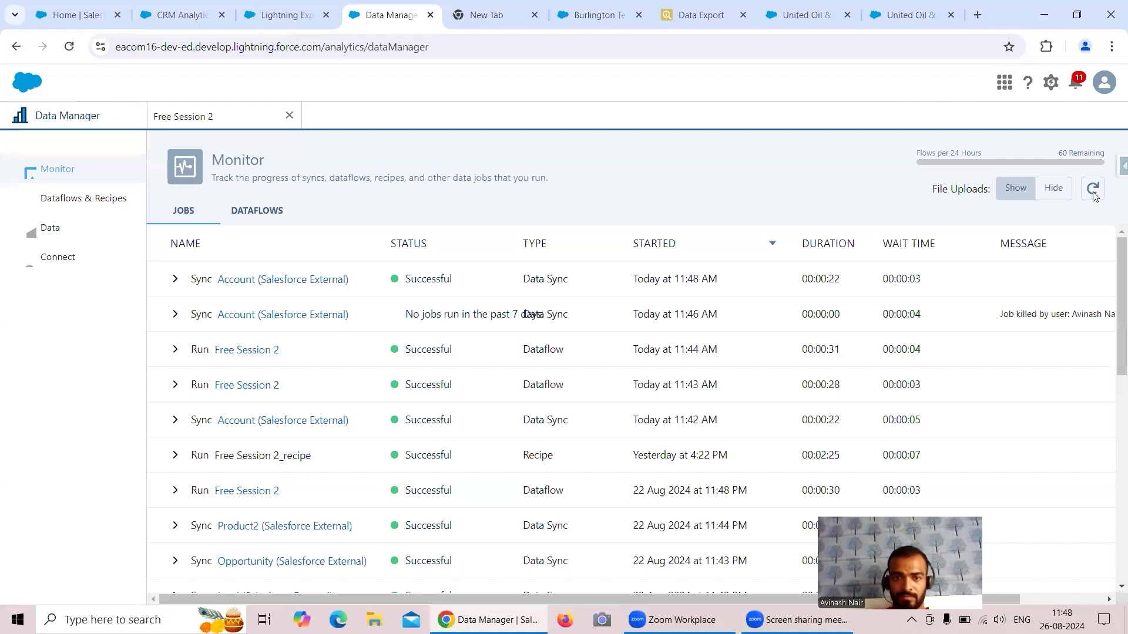
{"action": "left_click", "coordinate": [1092, 189]}
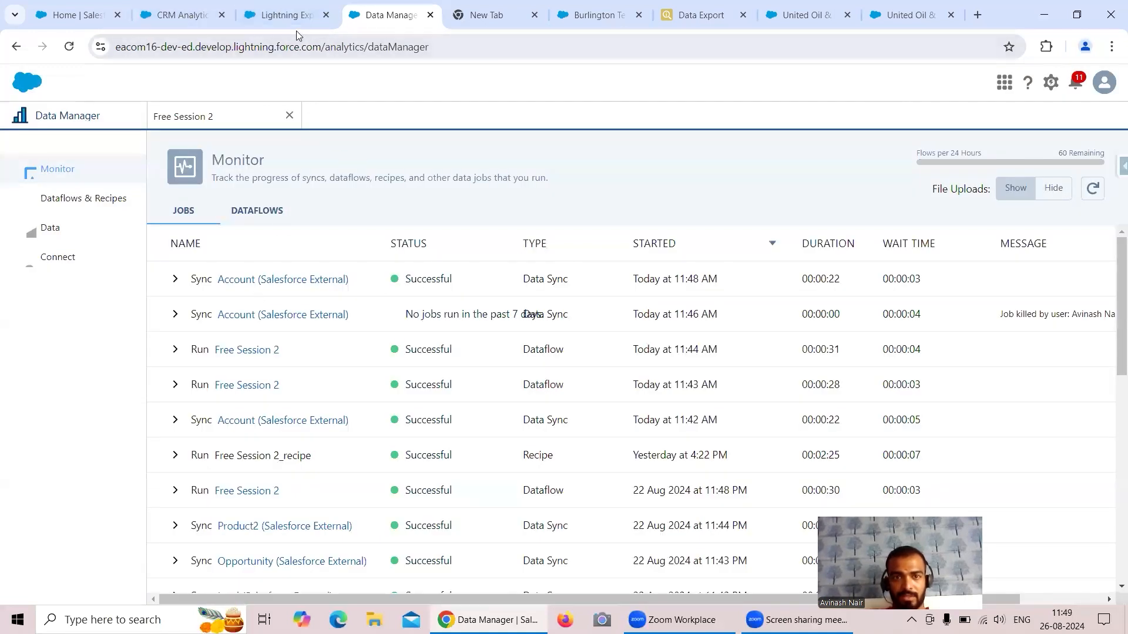
Go back to Data Manager and open the Free Session 2 dataflow editor.
{"action": "left_click", "coordinate": [288, 18]}
{"action": "left_click", "coordinate": [170, 17]}
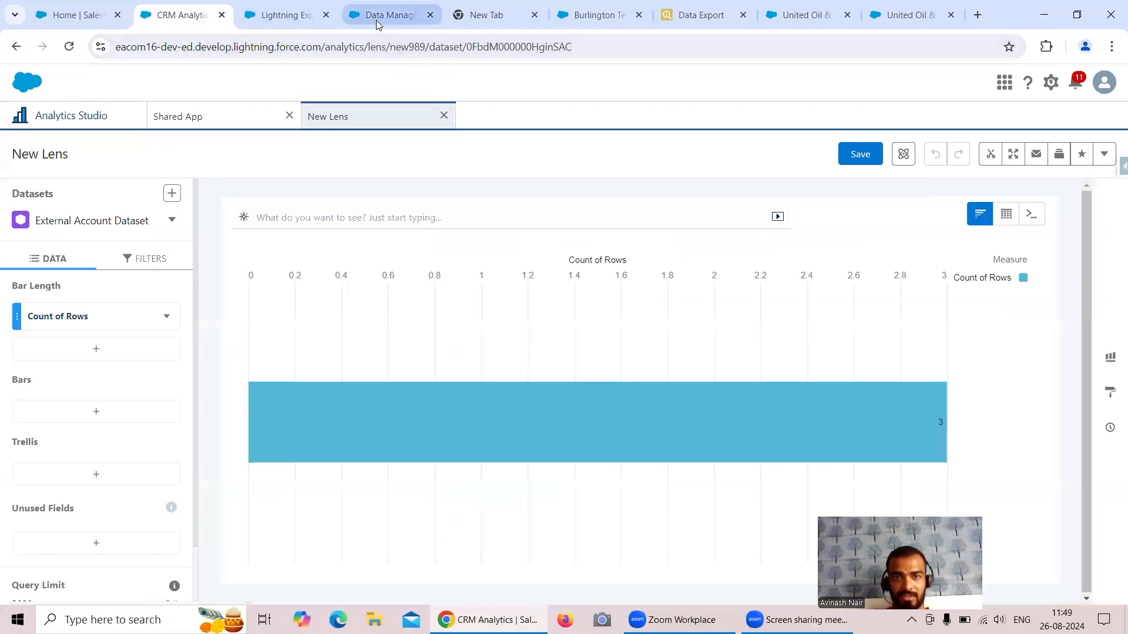
{"action": "left_click", "coordinate": [388, 15]}
{"action": "left_click", "coordinate": [234, 116]}
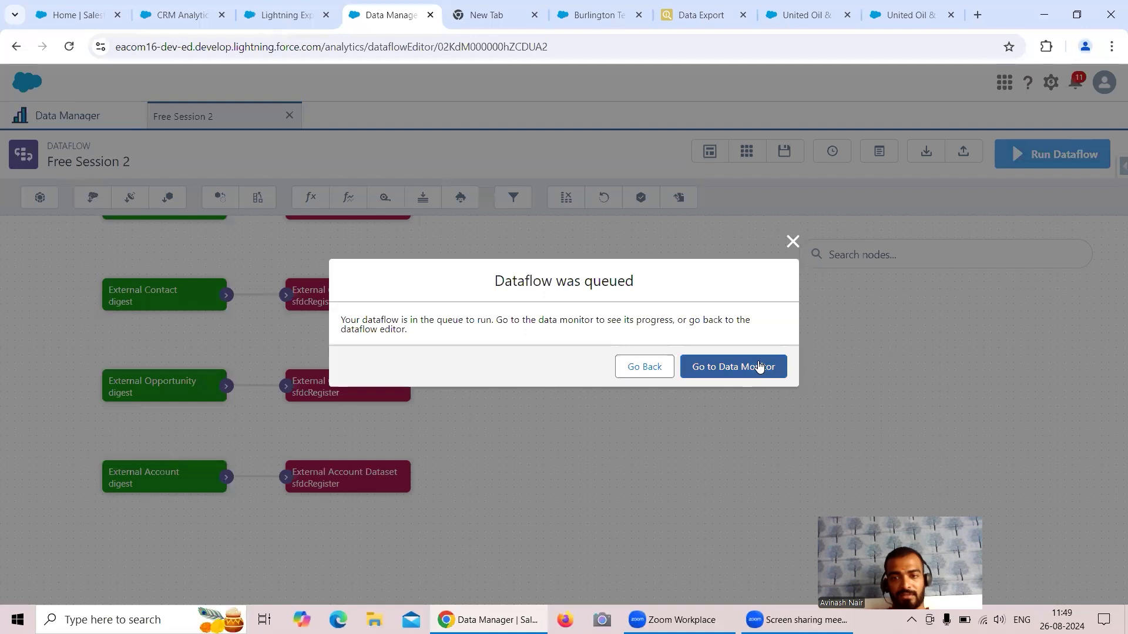
Follow the Free Session 2 run in Data Monitor until Successful, then reload the External Account Dataset lens.
{"action": "left_click", "coordinate": [760, 367]}
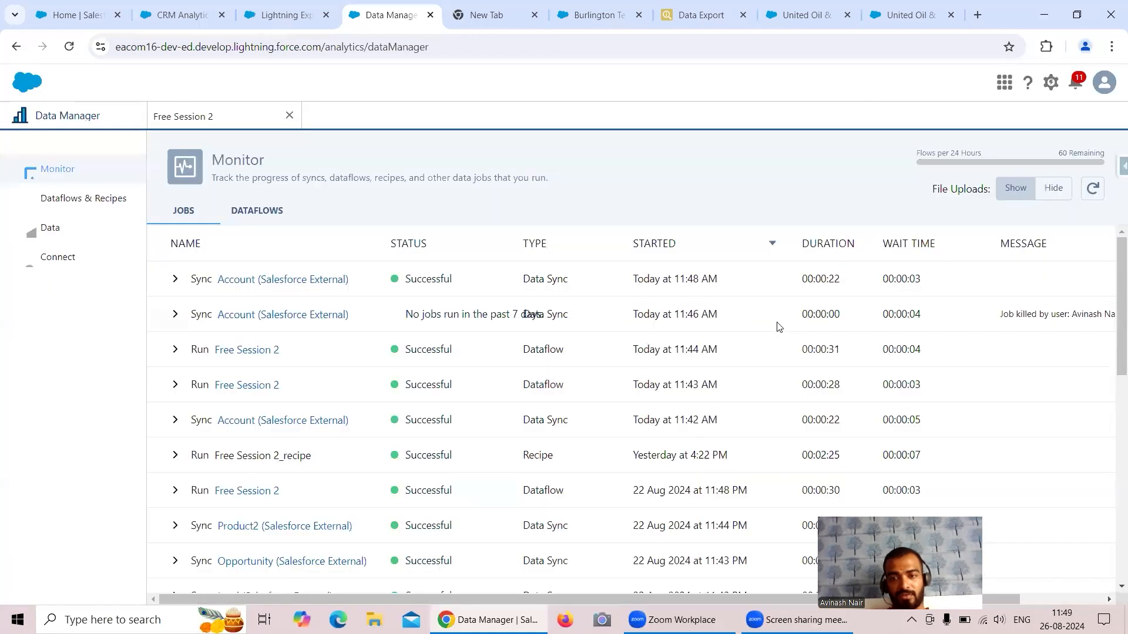
{"action": "left_click", "coordinate": [1092, 191]}
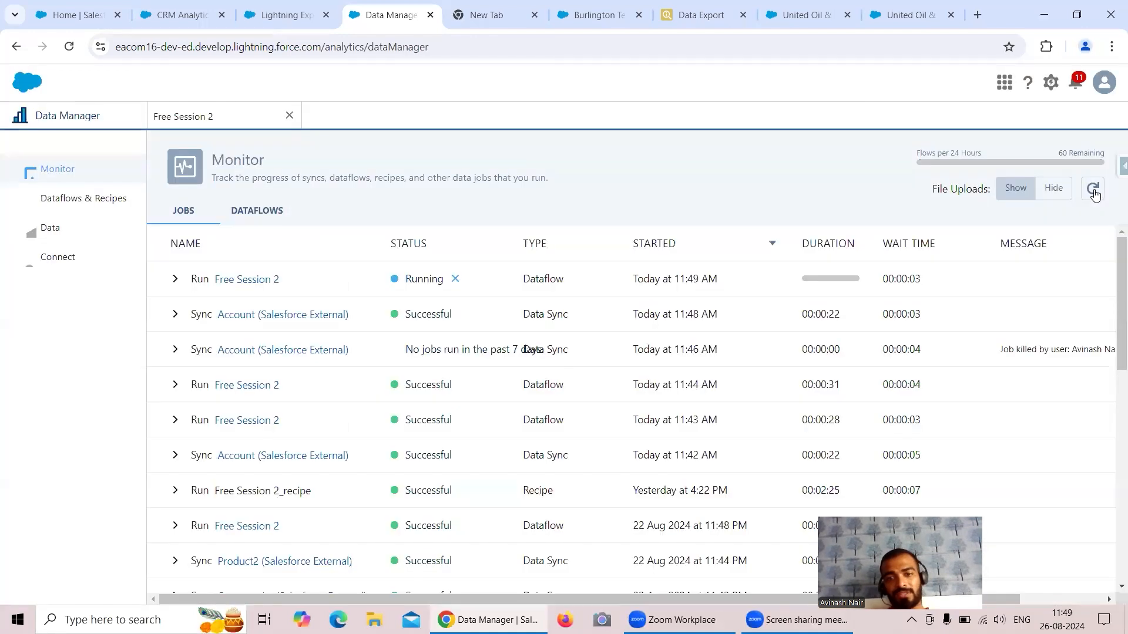
{"action": "left_click", "coordinate": [1094, 192]}
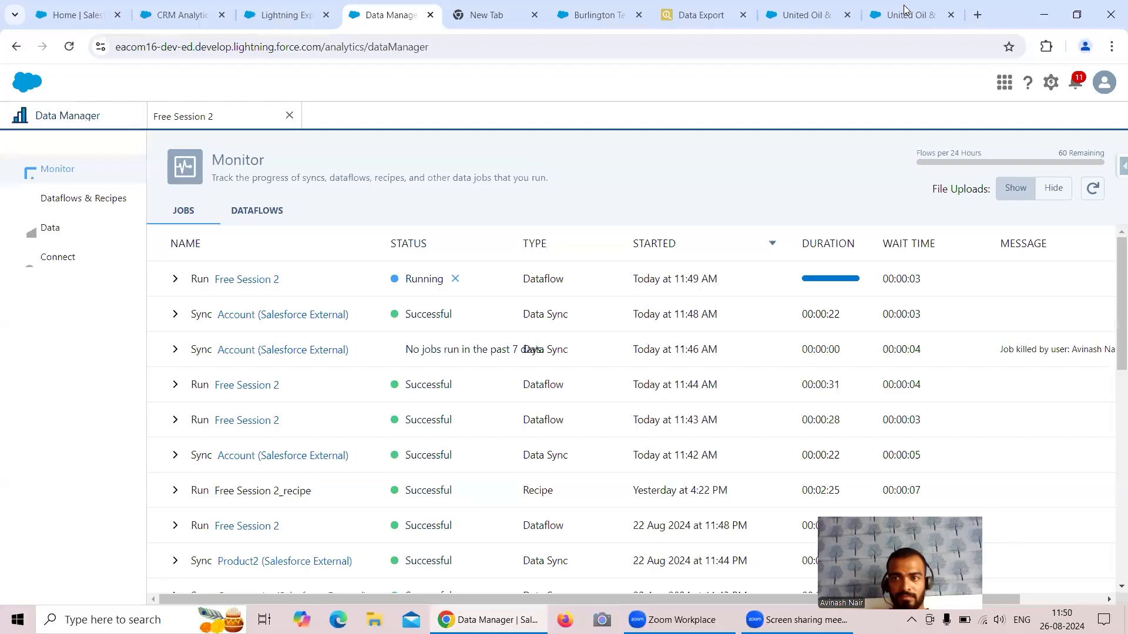
{"action": "left_click", "coordinate": [1094, 190]}
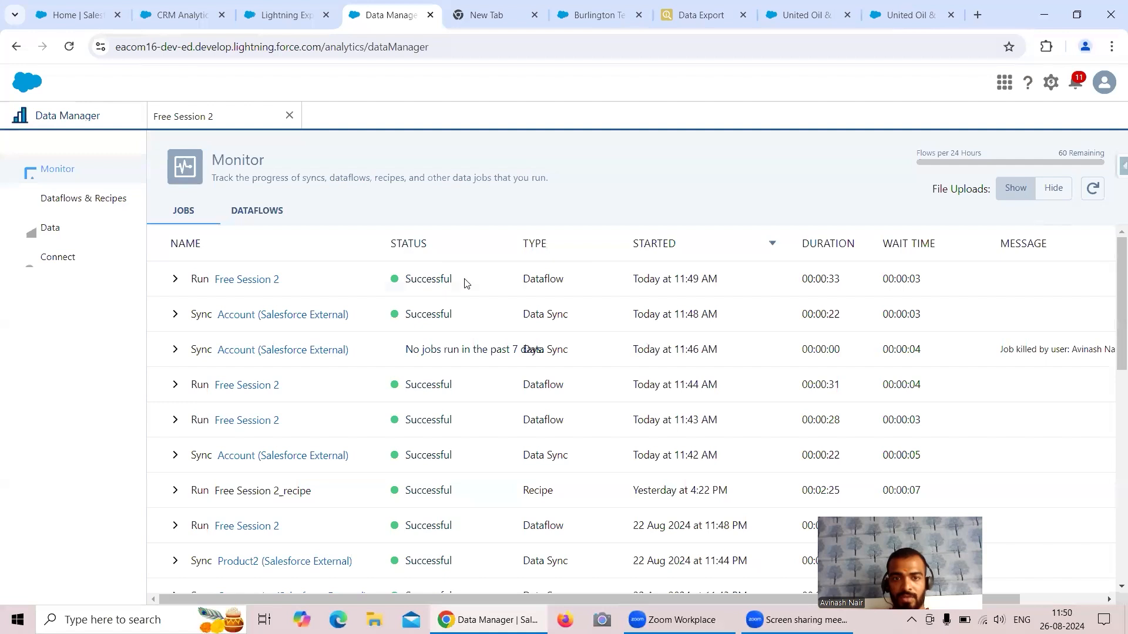
{"action": "left_click", "coordinate": [179, 16]}
{"action": "left_click", "coordinate": [69, 47]}
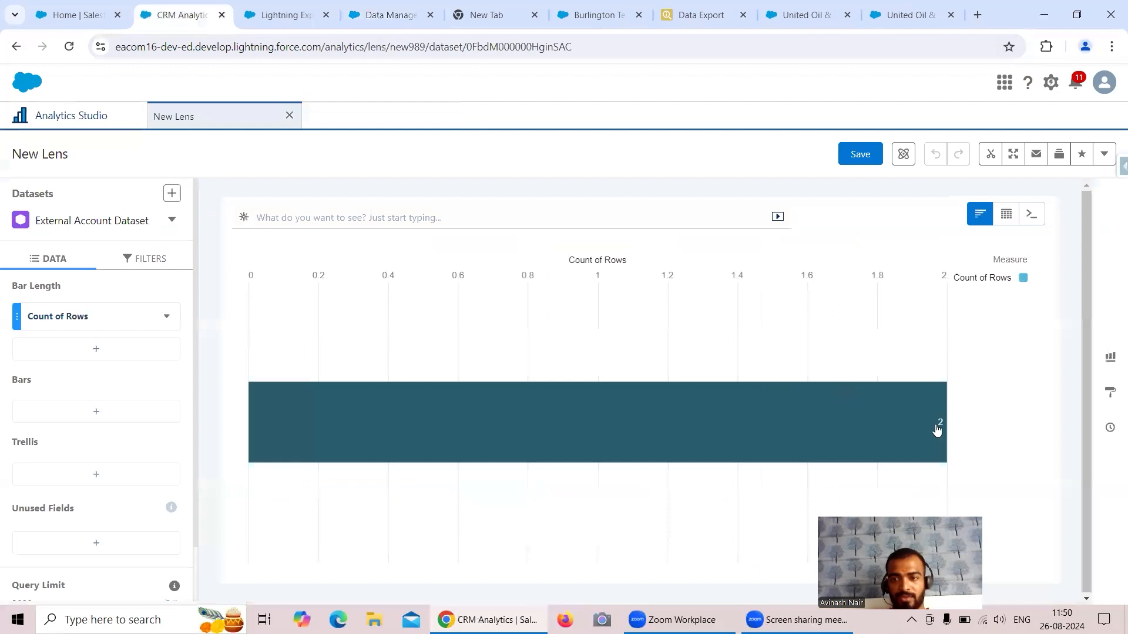
Group the lens bars by Industry, then Rating, showing Energy › Warm with 2 accounts.
{"action": "mouse_move", "coordinate": [937, 431]}
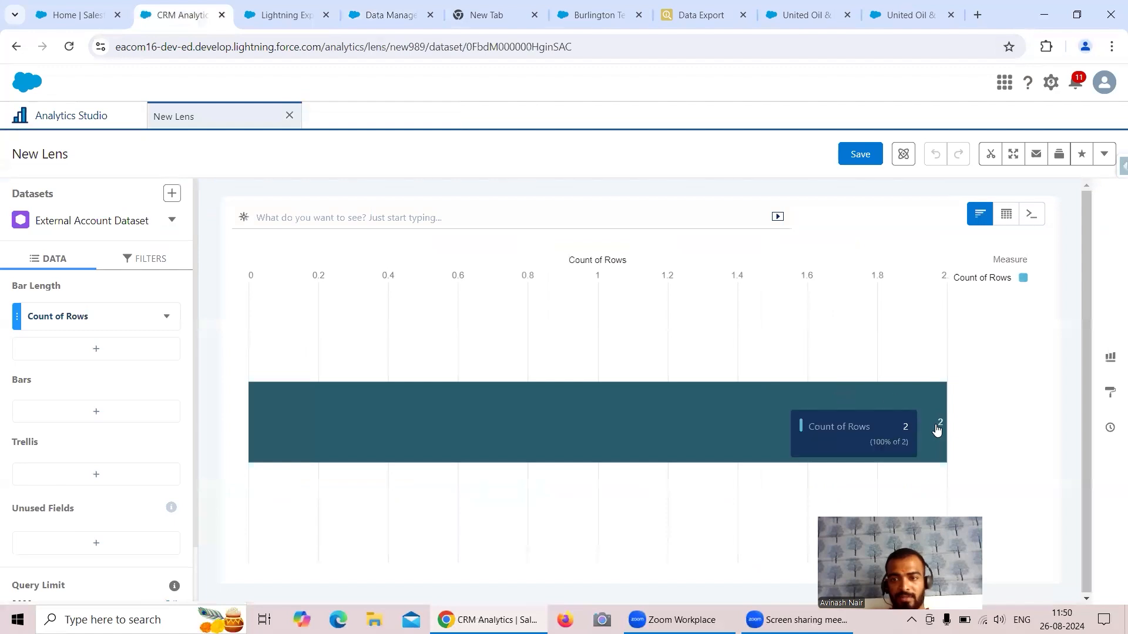
{"action": "left_click", "coordinate": [104, 416]}
{"action": "left_click", "coordinate": [245, 251]}
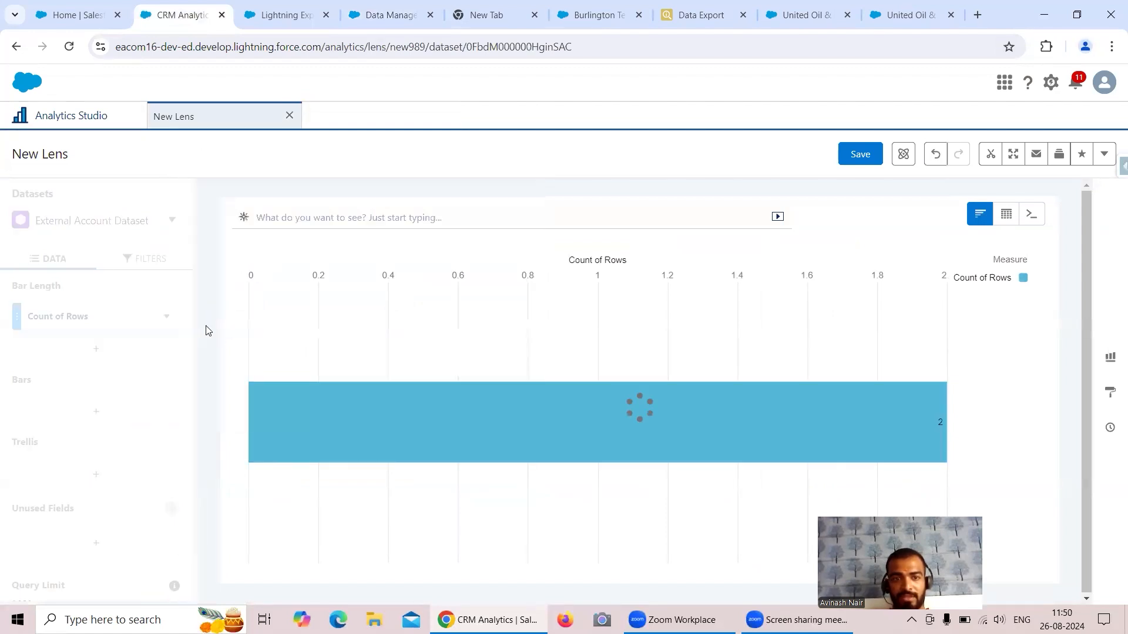
{"action": "left_click", "coordinate": [96, 443]}
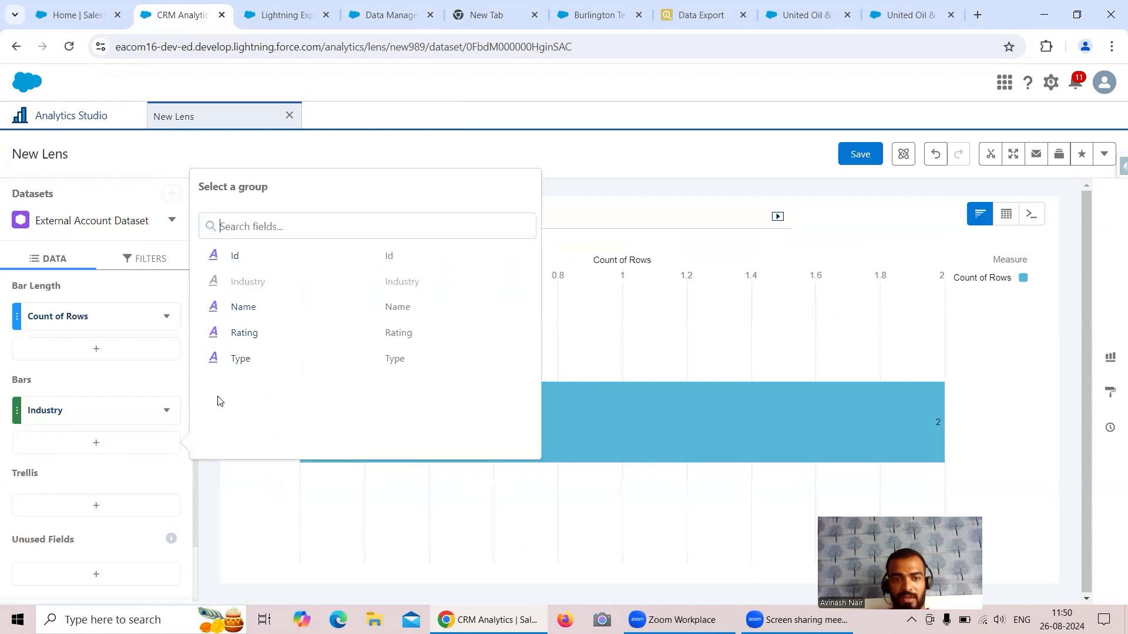
{"action": "left_click", "coordinate": [245, 333]}
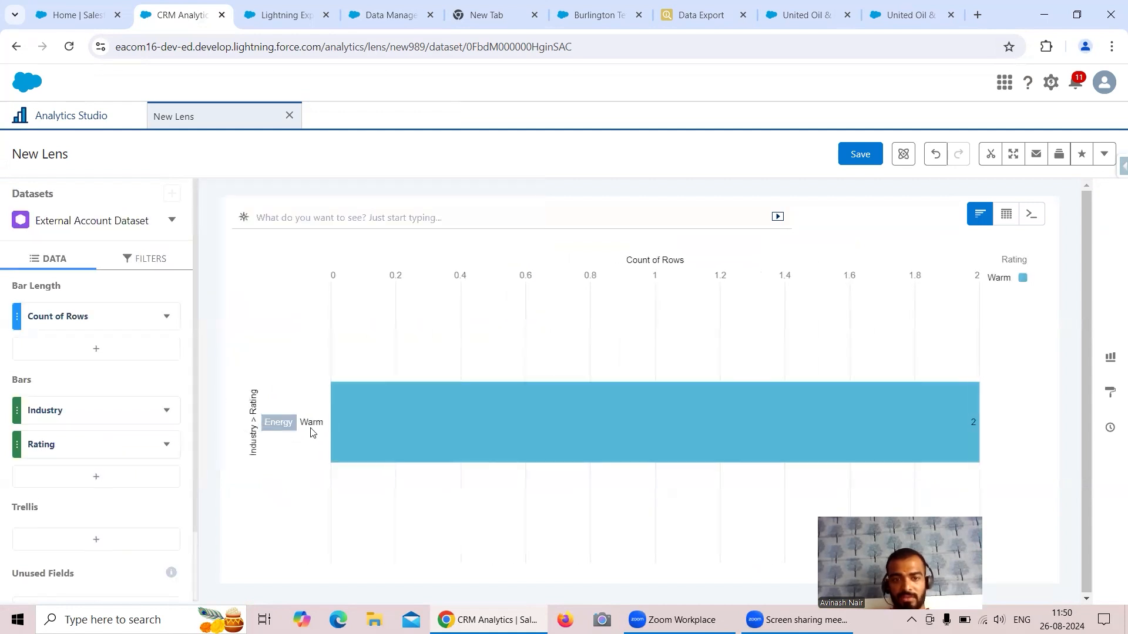
{"action": "mouse_move", "coordinate": [672, 445]}
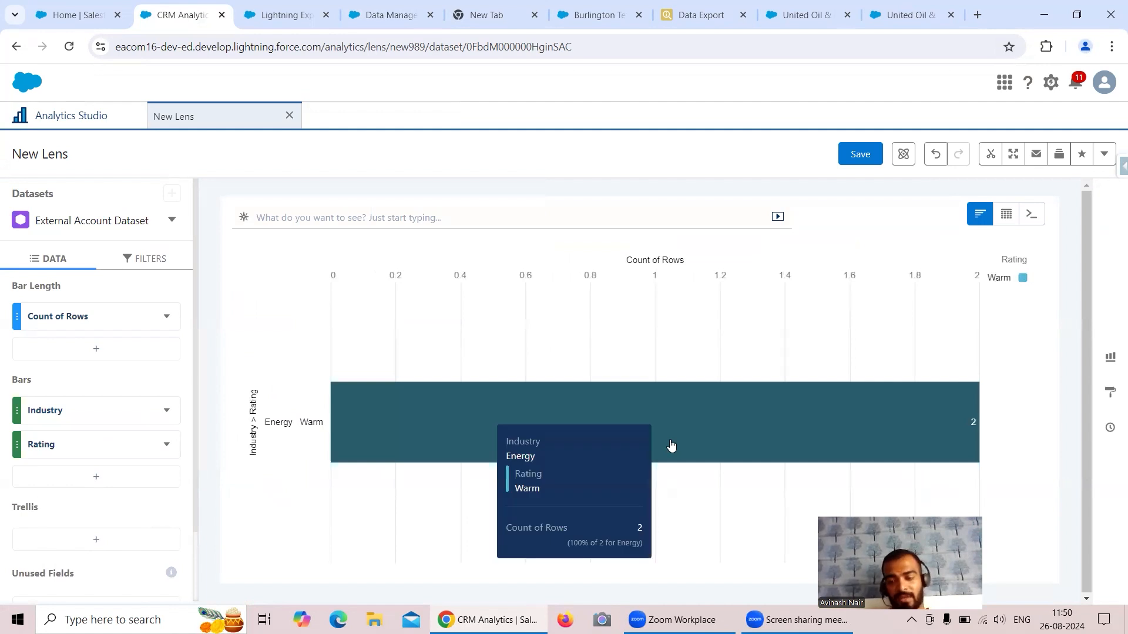
{"action": "left_click", "coordinate": [674, 22]}
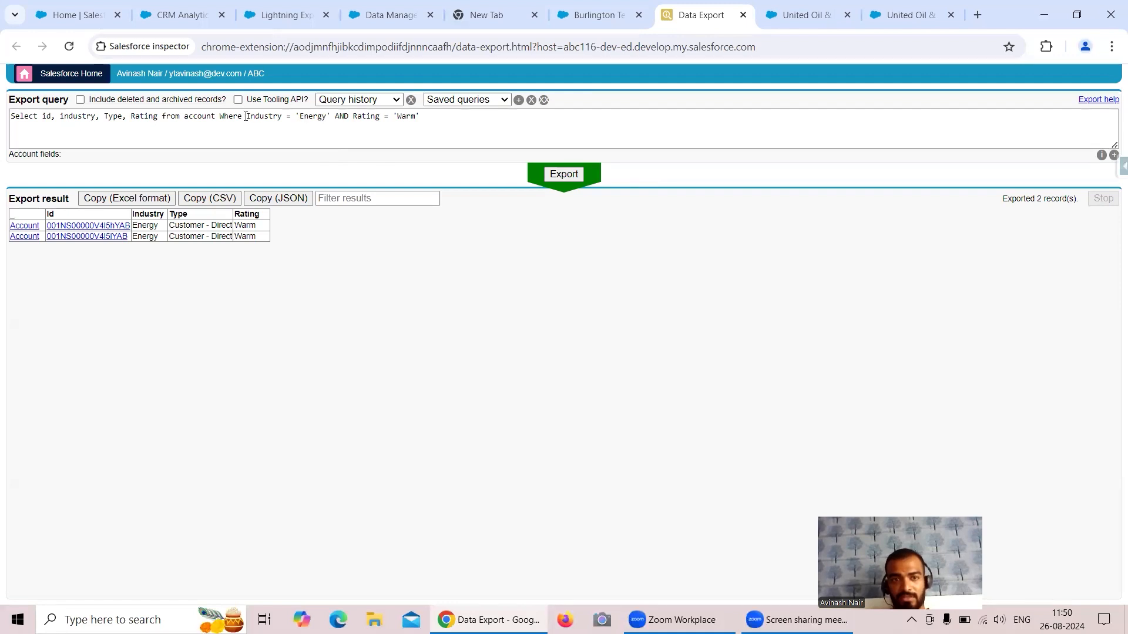
Wrap the Industry and Rating conditions in parentheses, append OR Type = 'Customer-Direct', and export.
{"action": "left_click_drag", "start_coordinate": [246, 116], "coordinate": [421, 116]}
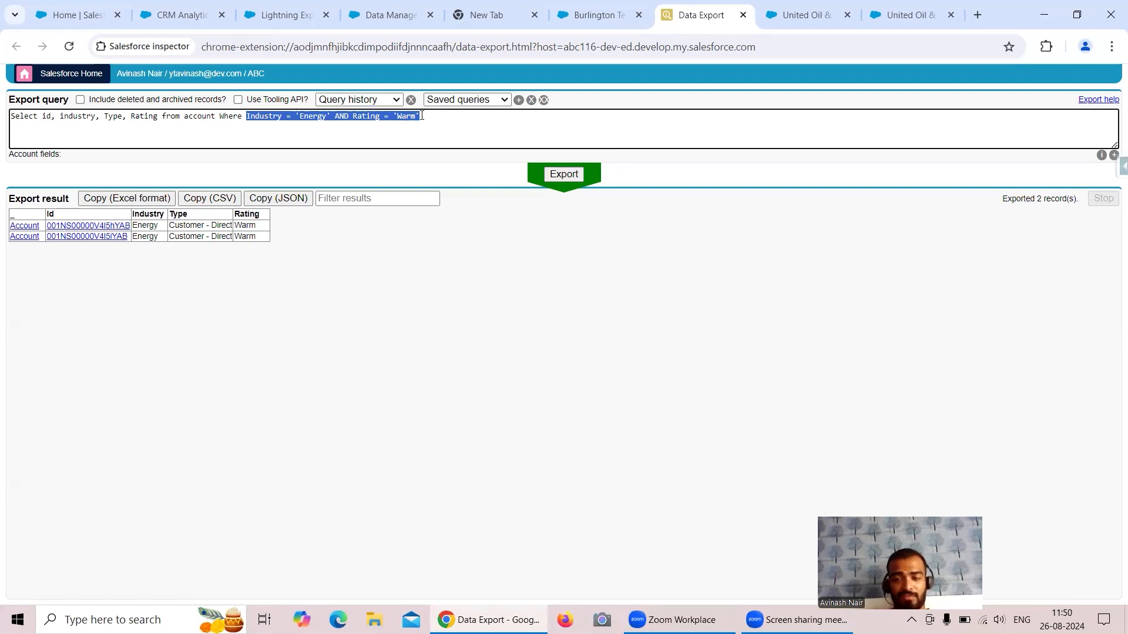
{"action": "left_click", "coordinate": [448, 122]}
{"action": "left_click", "coordinate": [249, 115]}
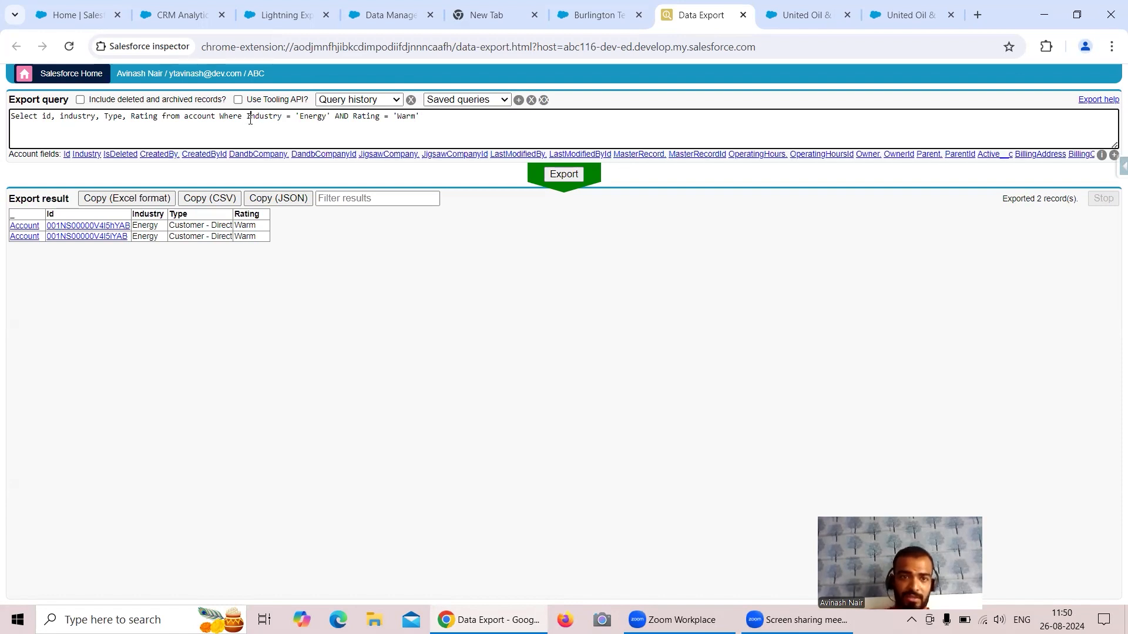
{"action": "type", "text": "("}
{"action": "left_click", "coordinate": [447, 115]}
{"action": "type", "text": ") OR "}
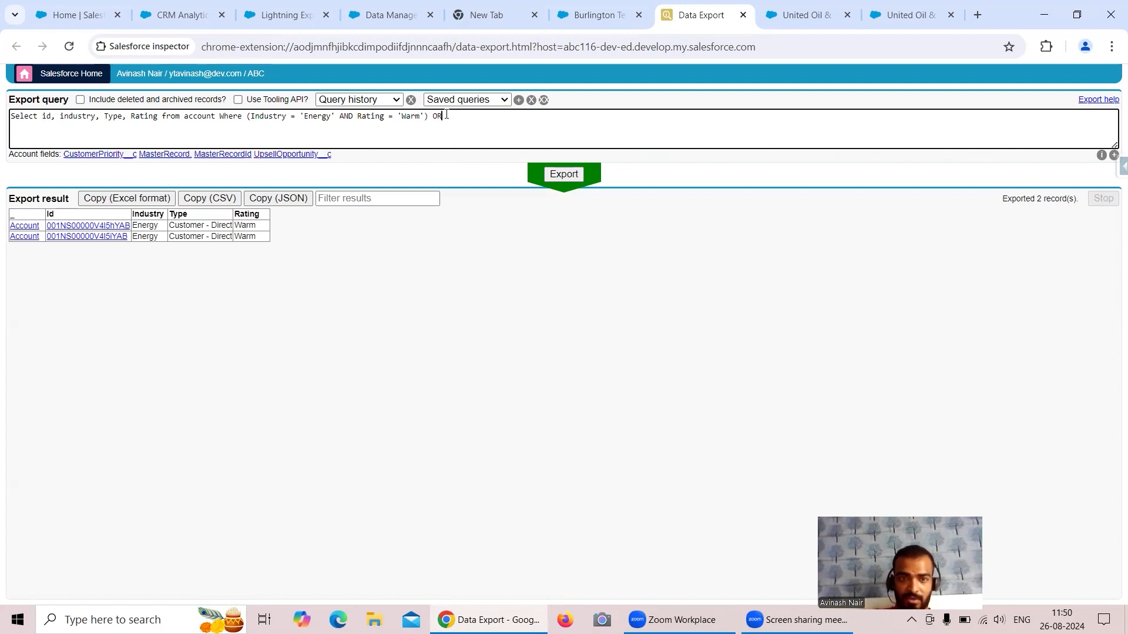
{"action": "type", "text": "Typ"}
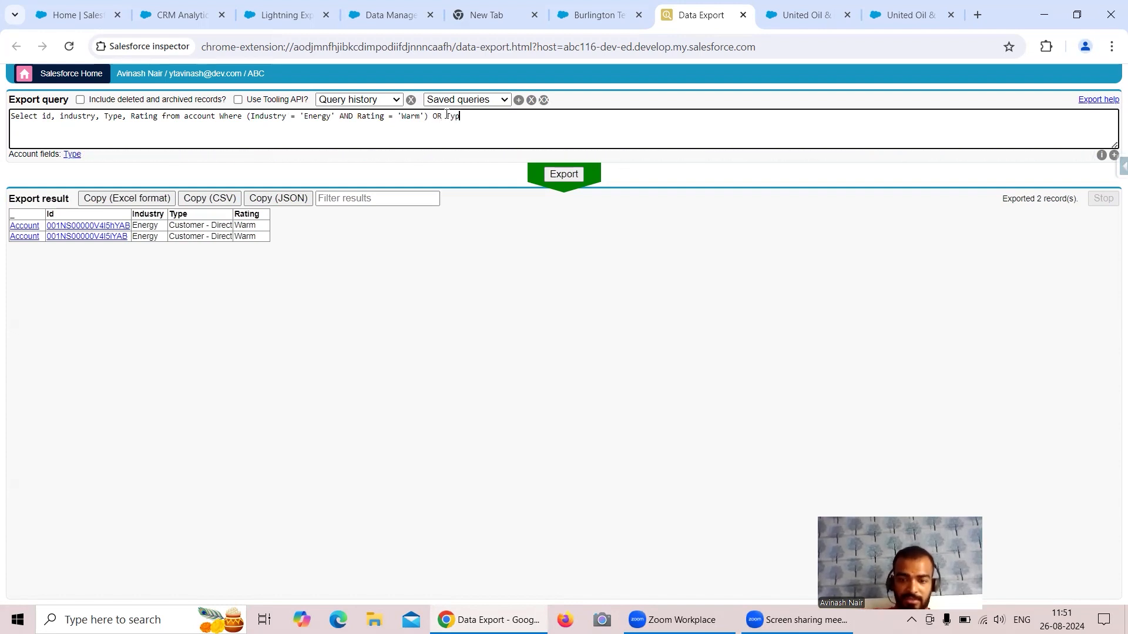
{"action": "type", "text": "e = '"}
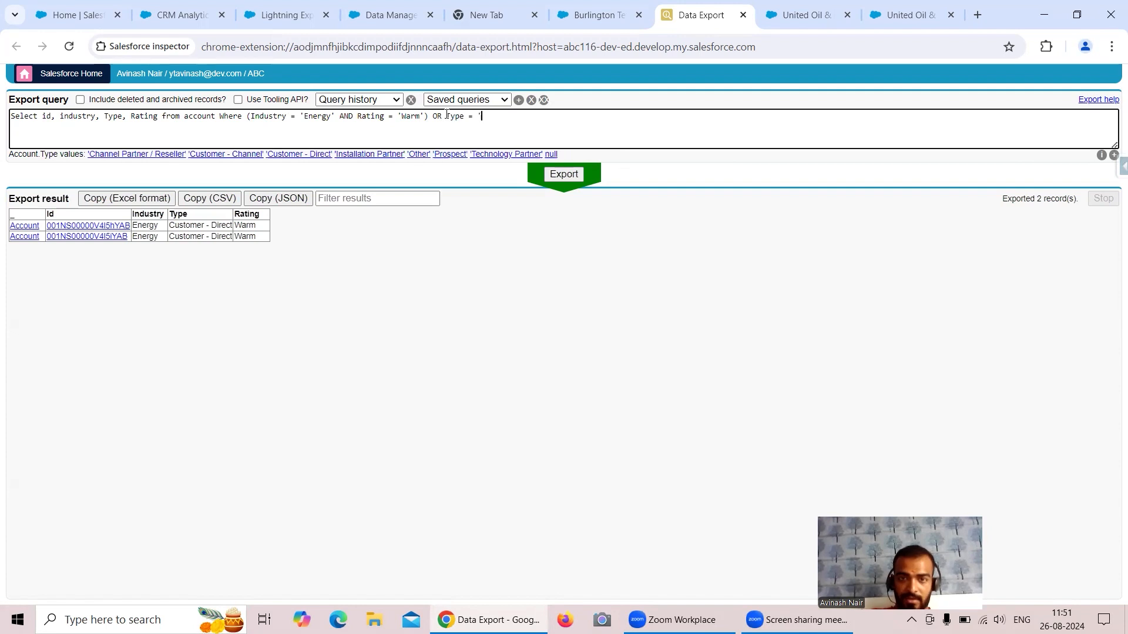
{"action": "type", "text": "Customer"}
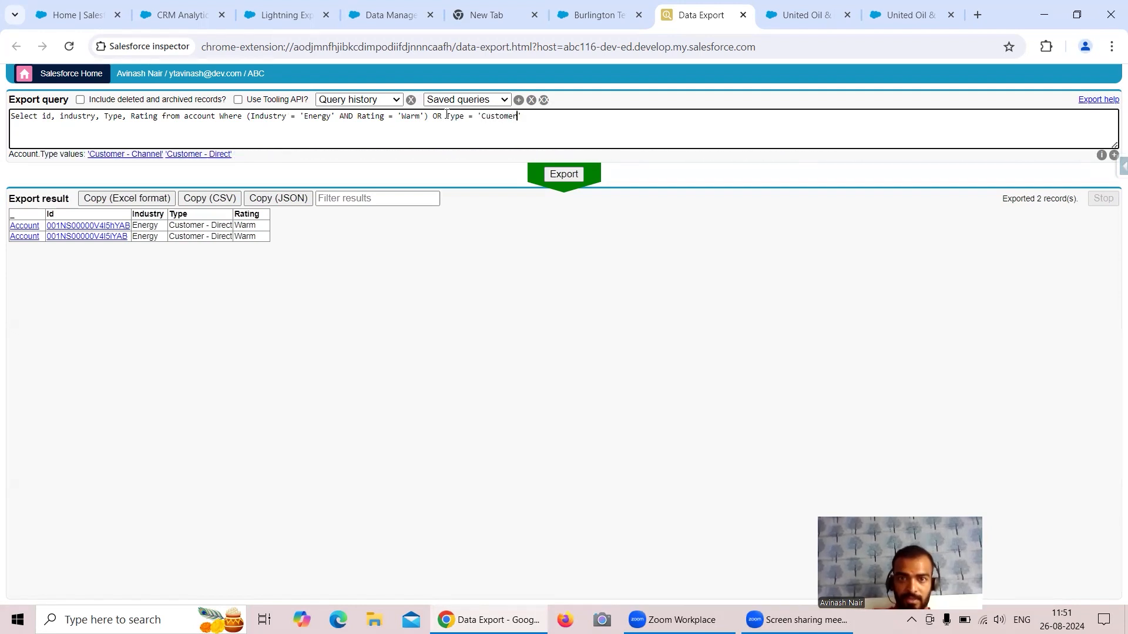
{"action": "type", "text": "-"}
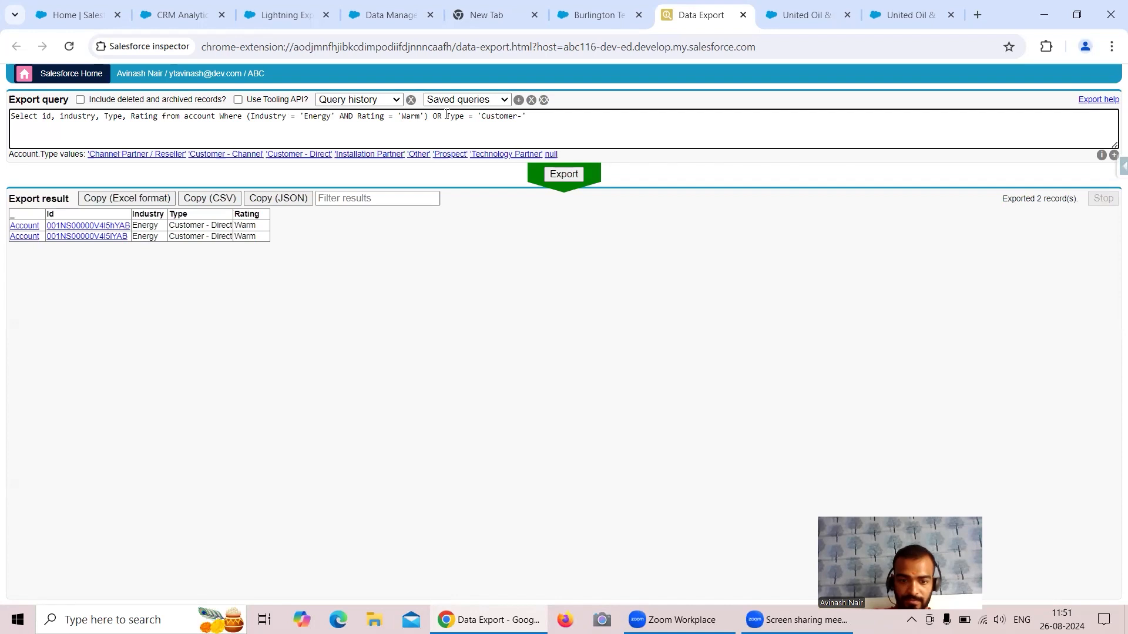
{"action": "type", "text": "Direct"}
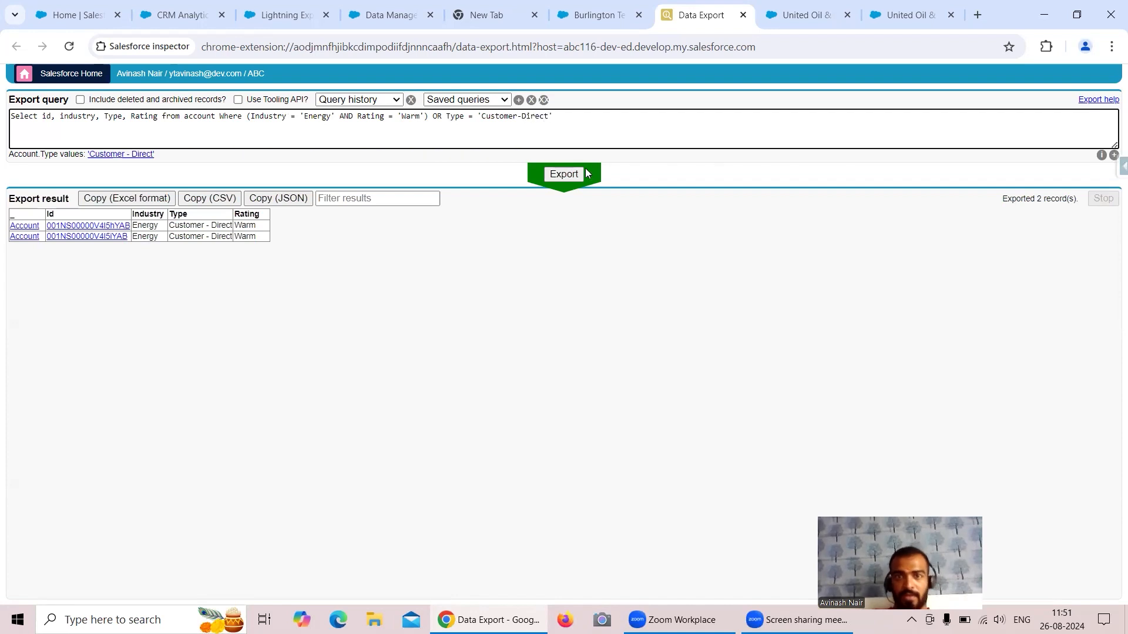
{"action": "left_click", "coordinate": [561, 178]}
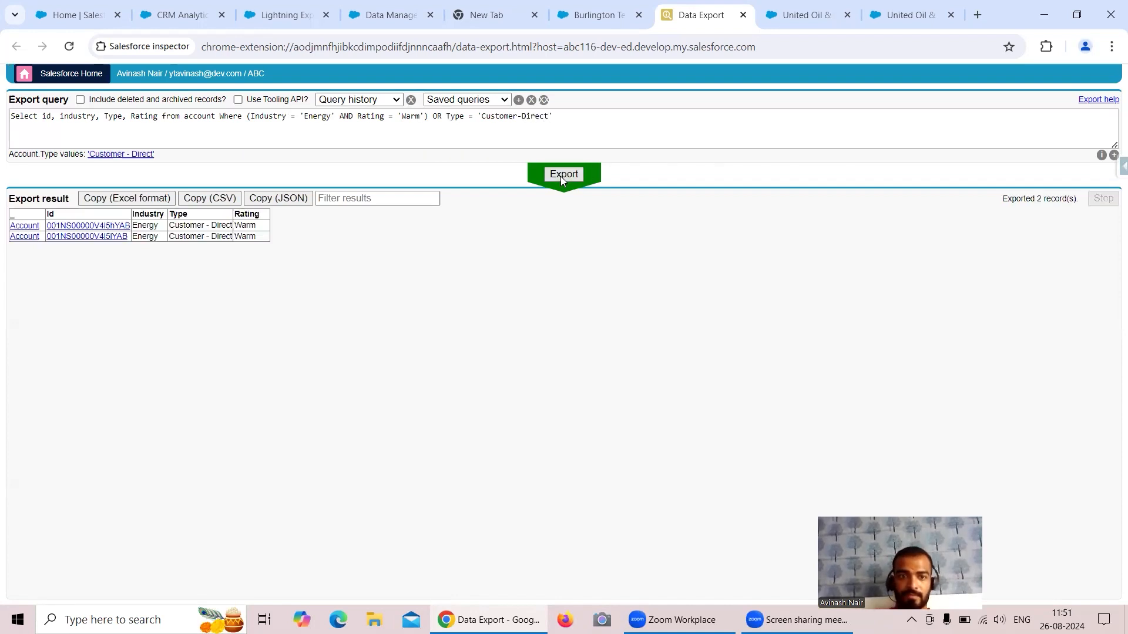
Remove the WHERE clause and export all 13 accounts with Industry, Type and Rating.
{"action": "left_click", "coordinate": [422, 129]}
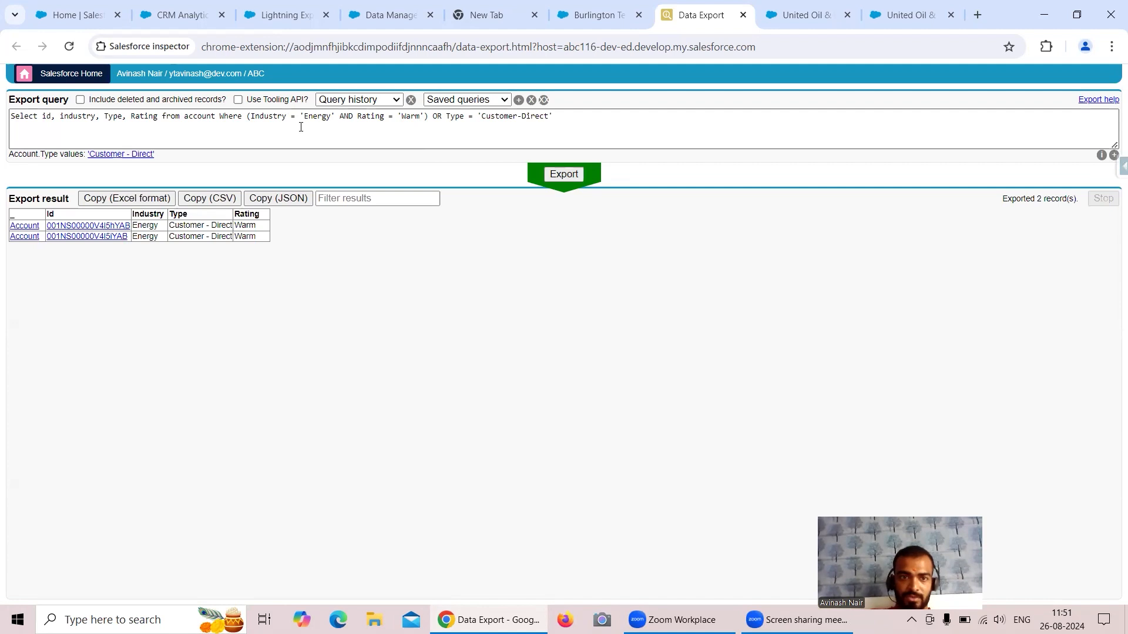
{"action": "left_click_drag", "start_coordinate": [222, 116], "coordinate": [575, 118]}
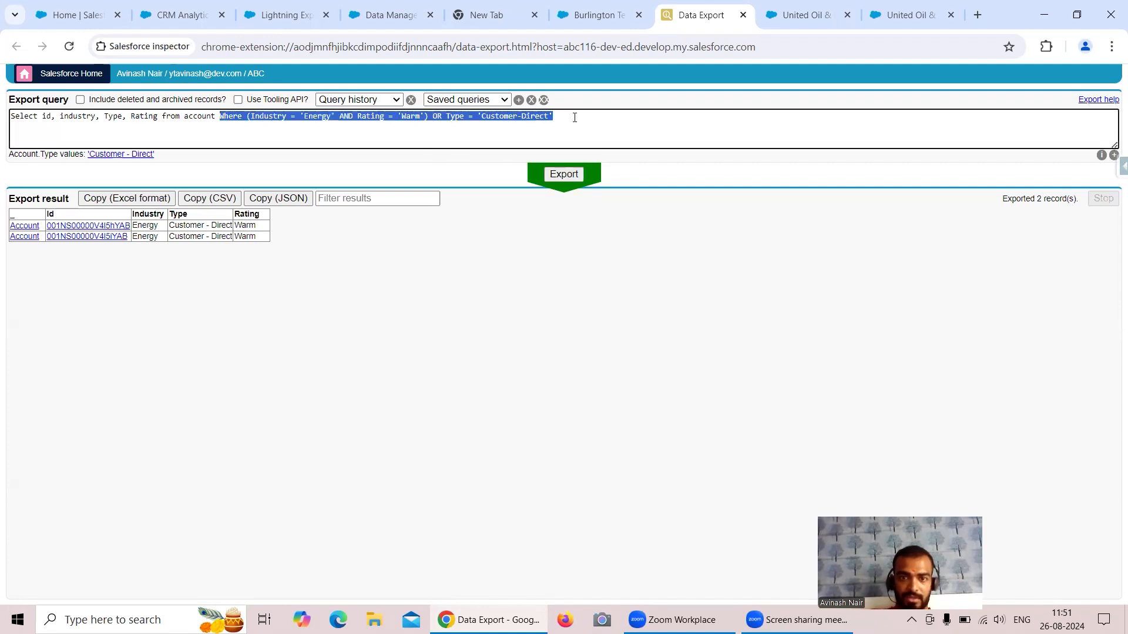
{"action": "key", "text": "BackSpace"}
{"action": "left_click", "coordinate": [581, 173]}
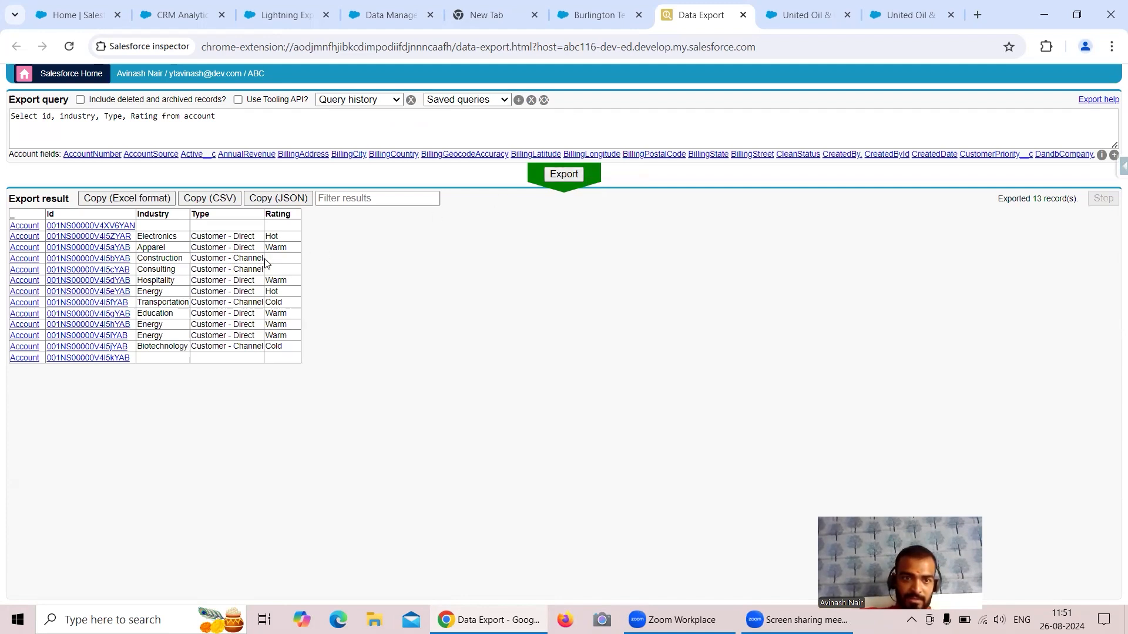
Paste the grouped WHERE clause back, fix the value to 'Customer - Direct', and export.
{"action": "left_click", "coordinate": [225, 116]}
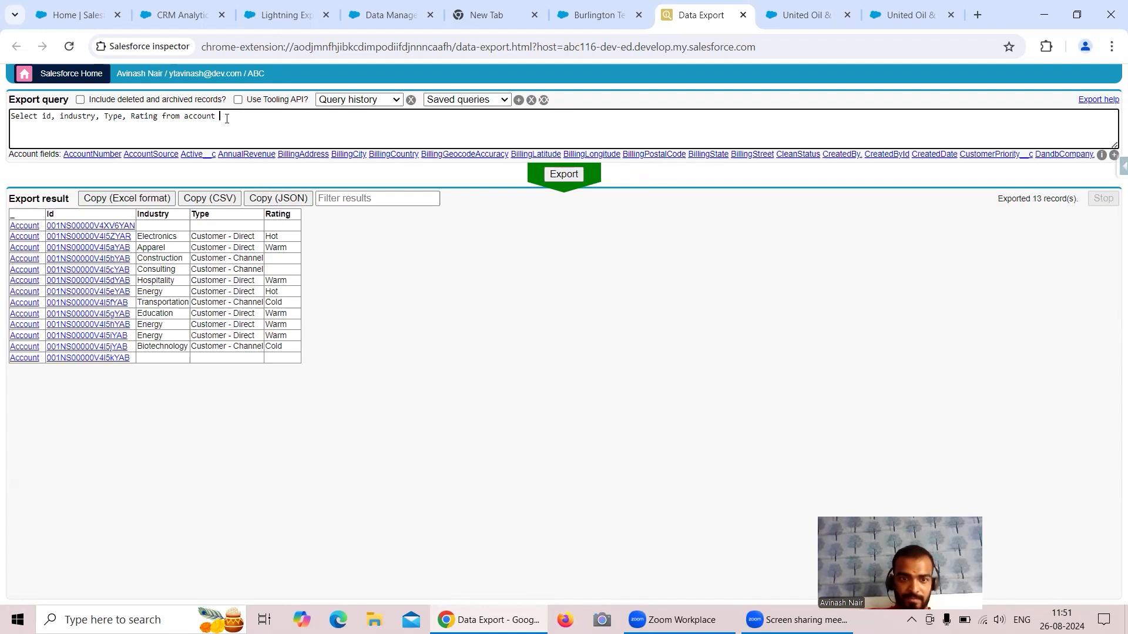
{"action": "type", "text": "Where (Industry = 'Energy' AND Rating = 'Warm') OR Type = 'Customer-Direct"}
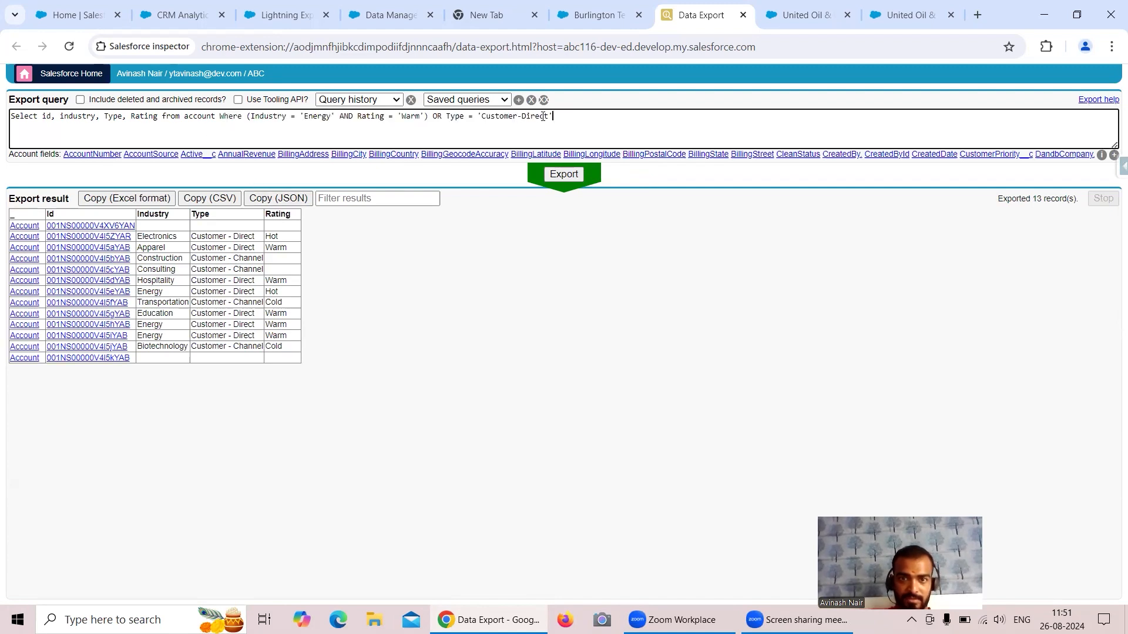
{"action": "type", "text": "'"}
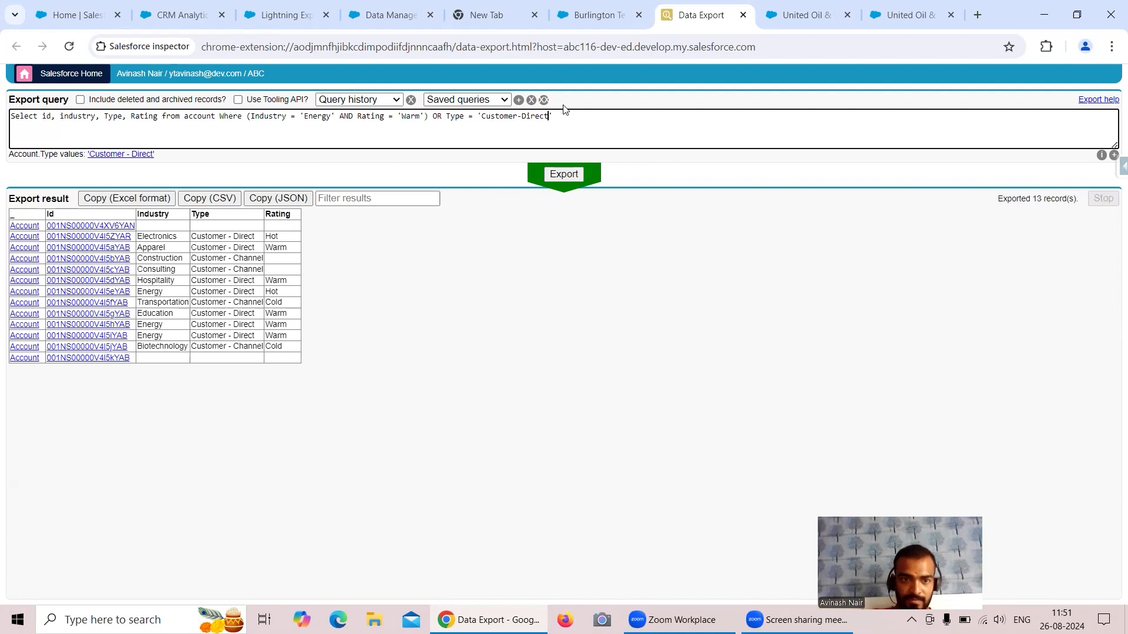
{"action": "key", "text": "Left"}
{"action": "key", "text": "Left"}
{"action": "key", "text": "Left"}
{"action": "key", "text": "Left"}
{"action": "key", "text": "Left"}
{"action": "key", "text": "Left"}
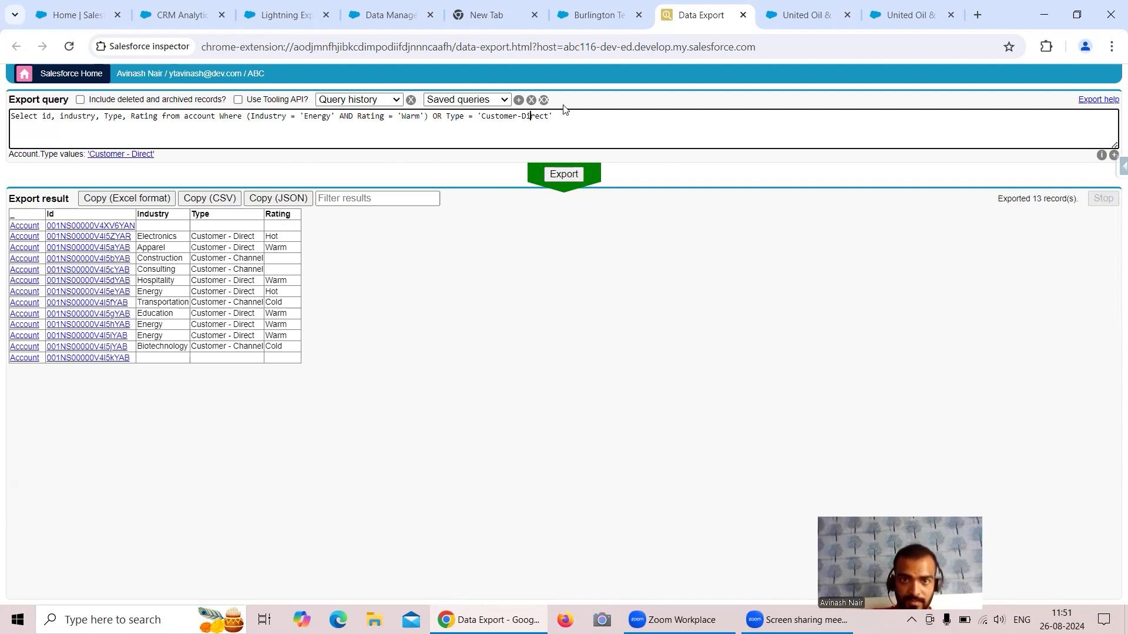
{"action": "key", "text": "Right"}
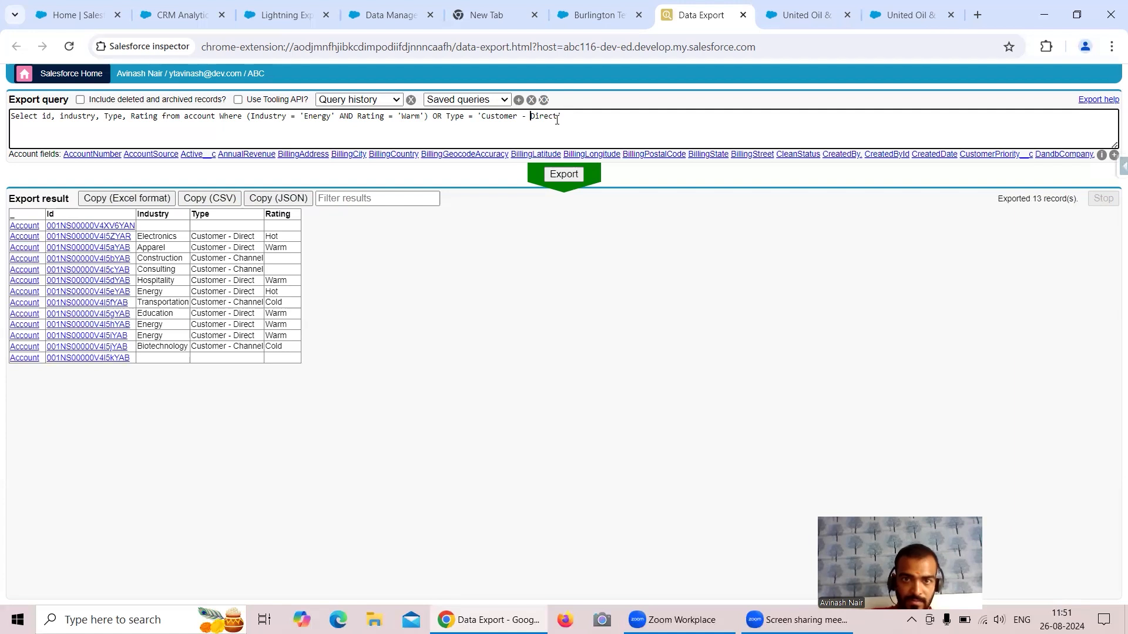
{"action": "left_click", "coordinate": [558, 175]}
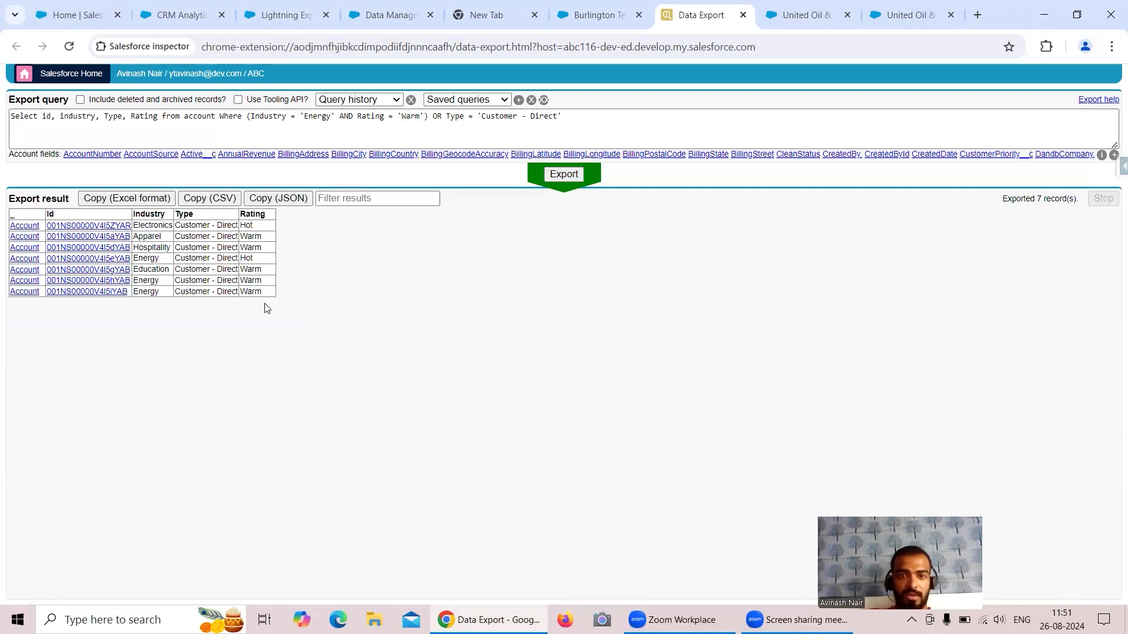
Change the Type value to 'Customer - Channel' and export, returning 6 accounts.
{"action": "left_click", "coordinate": [558, 116]}
{"action": "key", "text": "BackSpace"}
{"action": "key", "text": "BackSpace"}
{"action": "key", "text": "BackSpace"}
{"action": "key", "text": "BackSpace"}
{"action": "key", "text": "BackSpace"}
{"action": "key", "text": "BackSpace"}
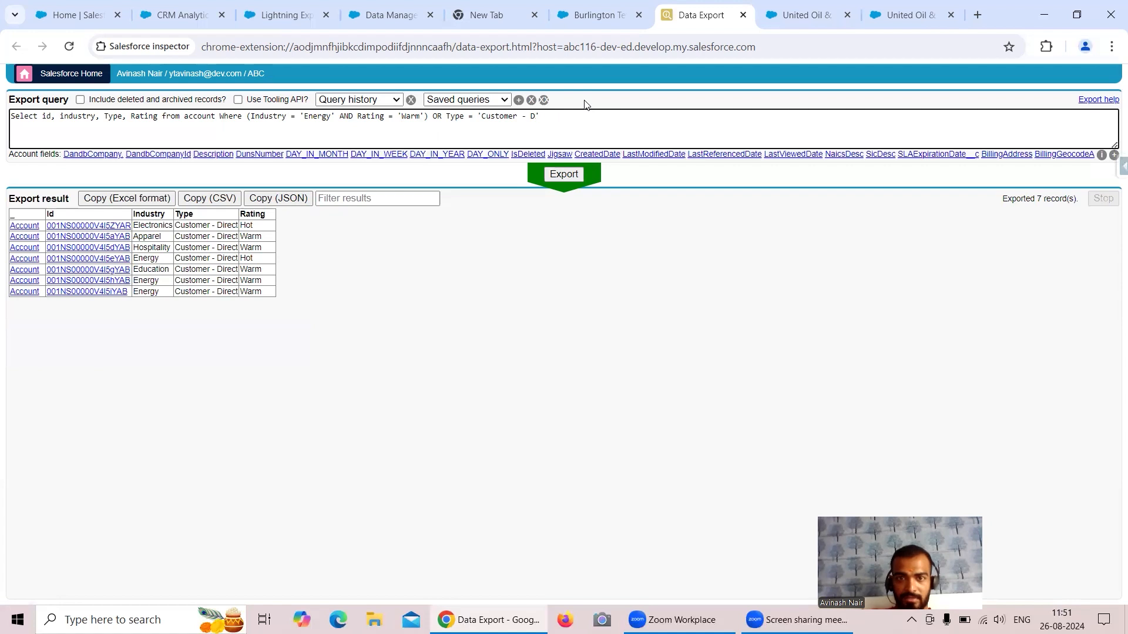
{"action": "type", "text": "Channel"}
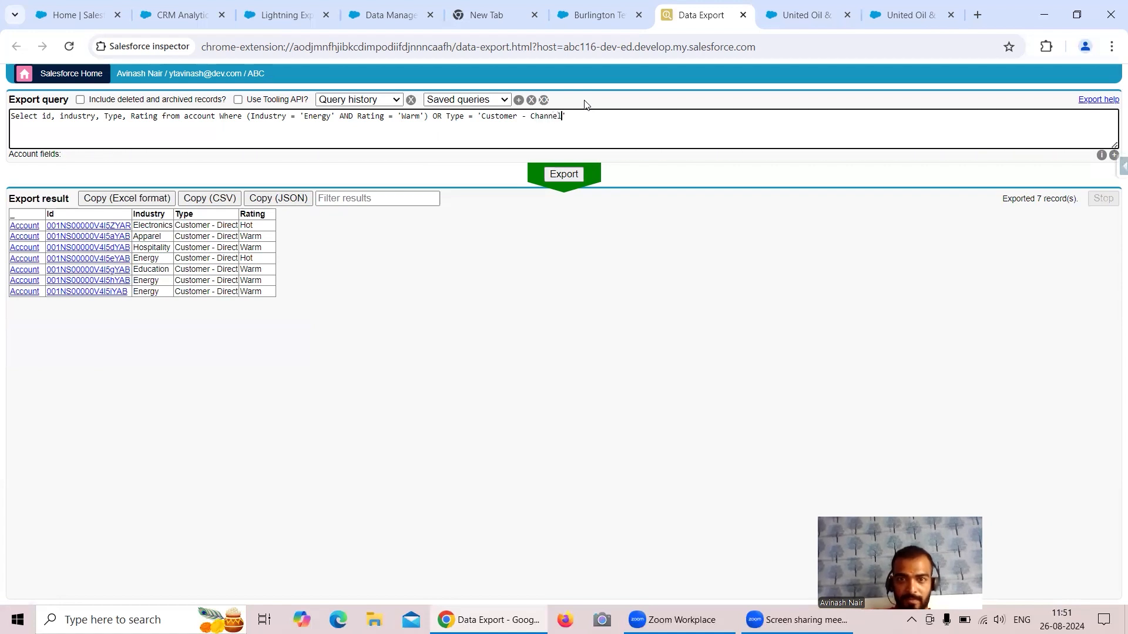
{"action": "left_click", "coordinate": [578, 176]}
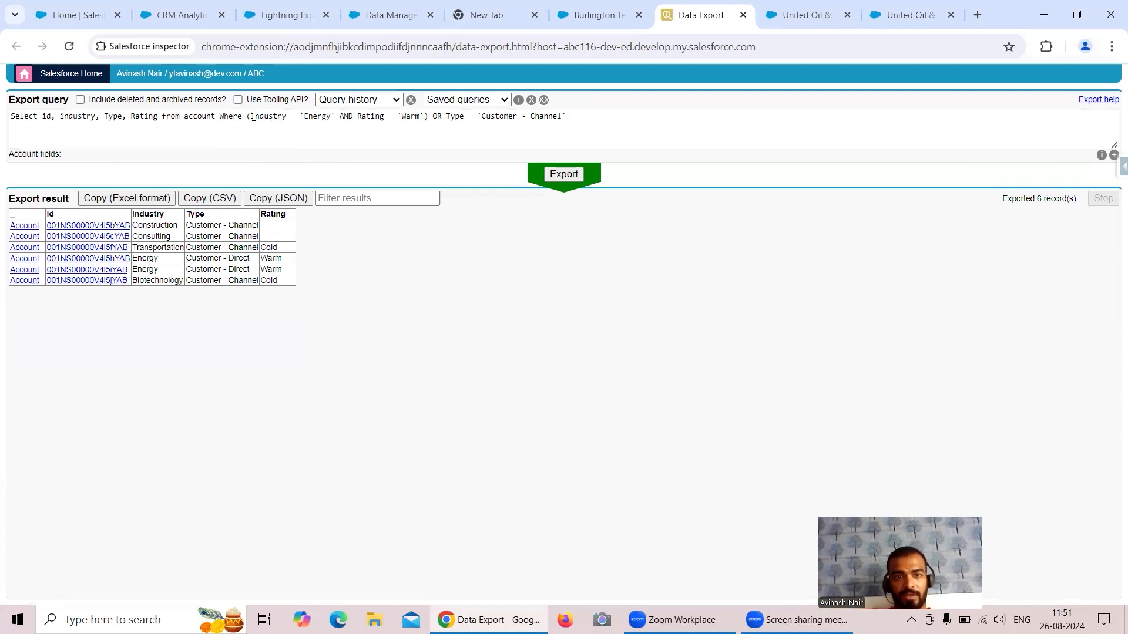
{"action": "left_click_drag", "start_coordinate": [250, 116], "coordinate": [422, 120]}
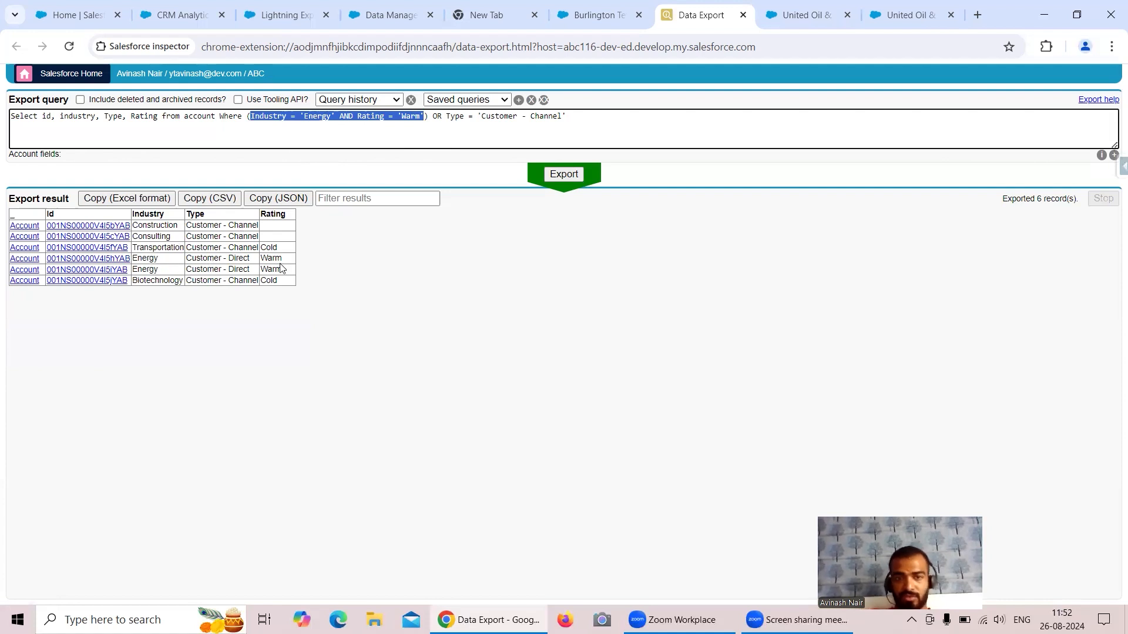
{"action": "left_click_drag", "start_coordinate": [142, 259], "coordinate": [291, 270]}
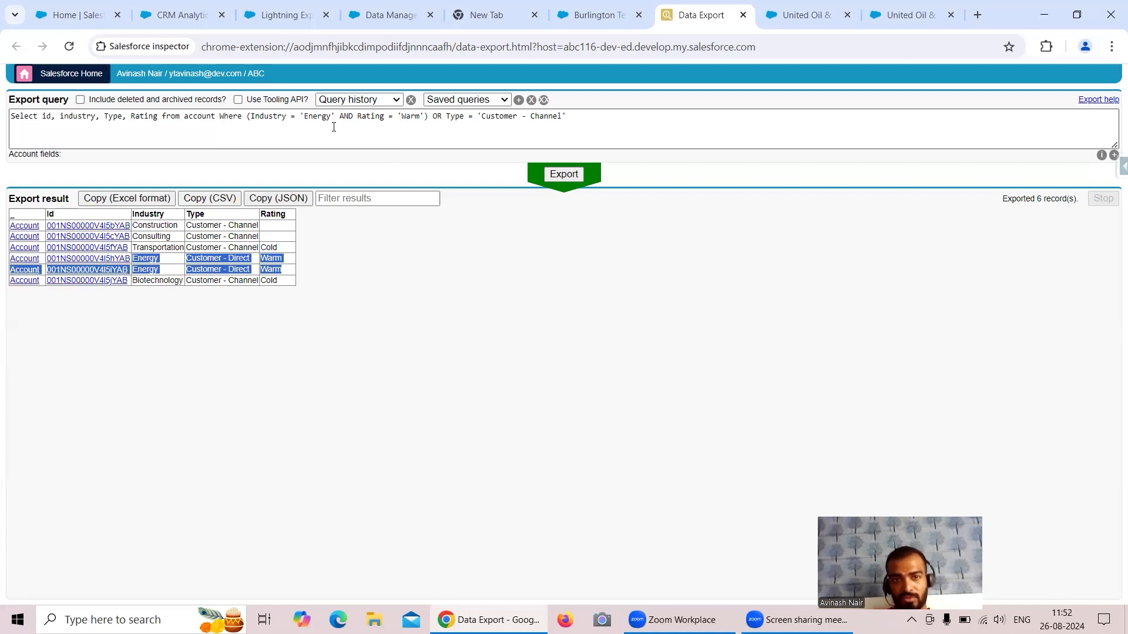
{"action": "left_click_drag", "start_coordinate": [429, 117], "coordinate": [233, 128]}
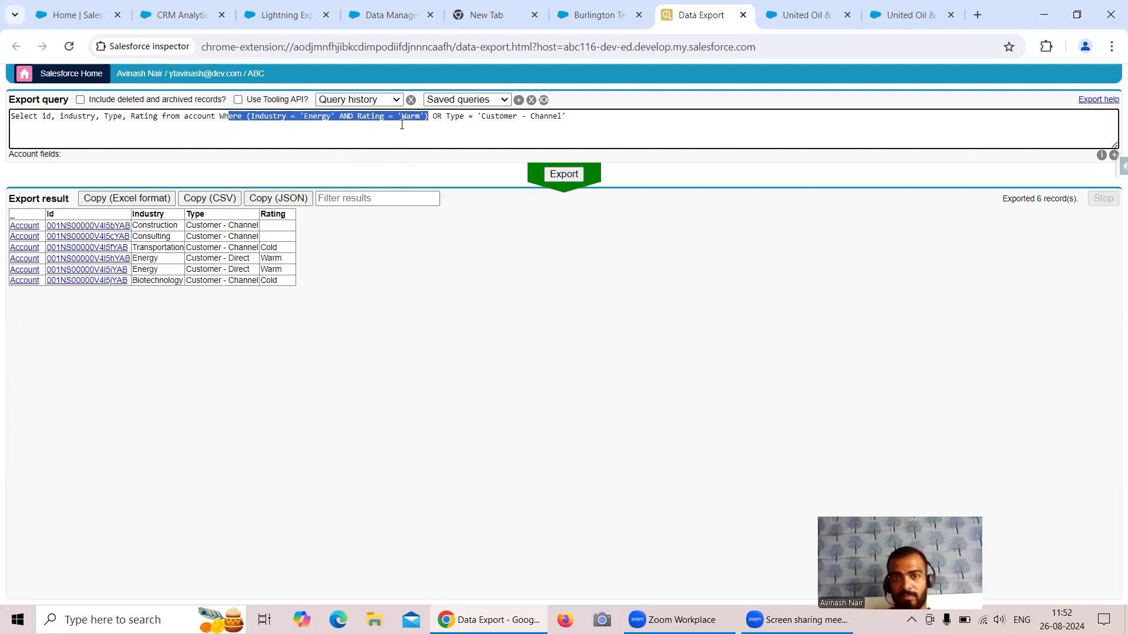
{"action": "left_click", "coordinate": [435, 117]}
{"action": "left_click_drag", "start_coordinate": [434, 117], "coordinate": [573, 117]}
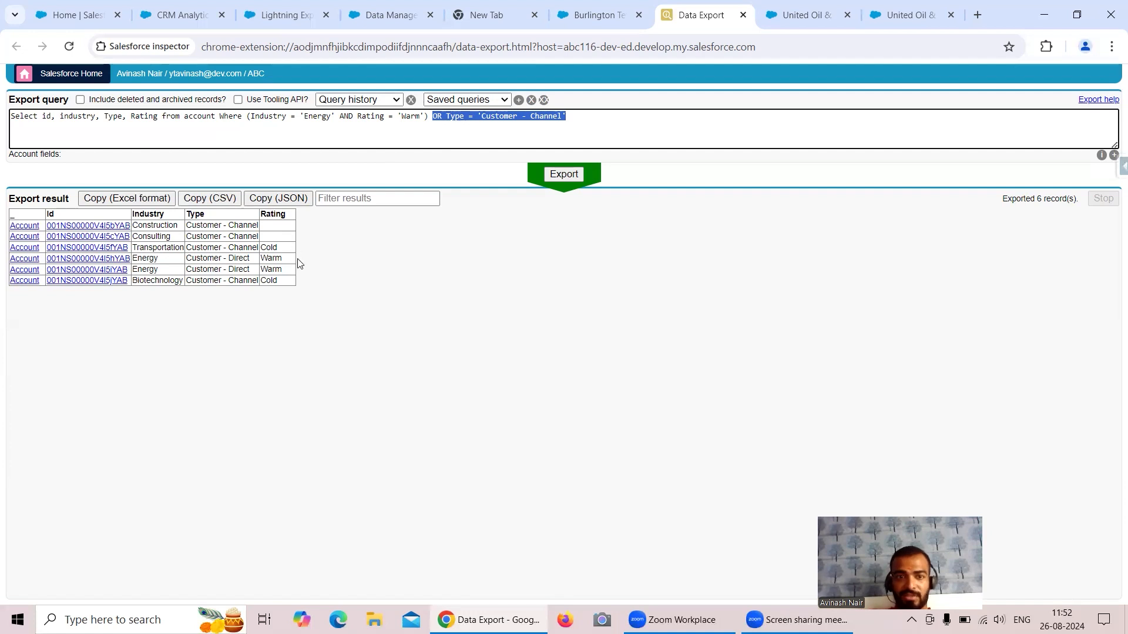
{"action": "left_click_drag", "start_coordinate": [287, 276], "coordinate": [133, 259]}
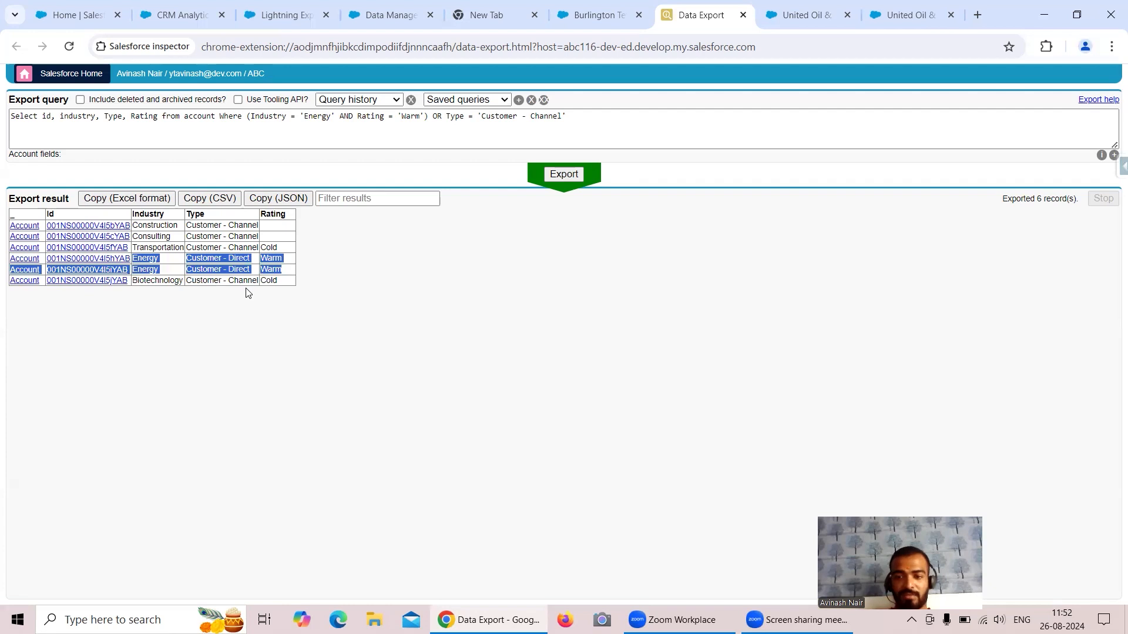
{"action": "left_click_drag", "start_coordinate": [248, 117], "coordinate": [578, 116]}
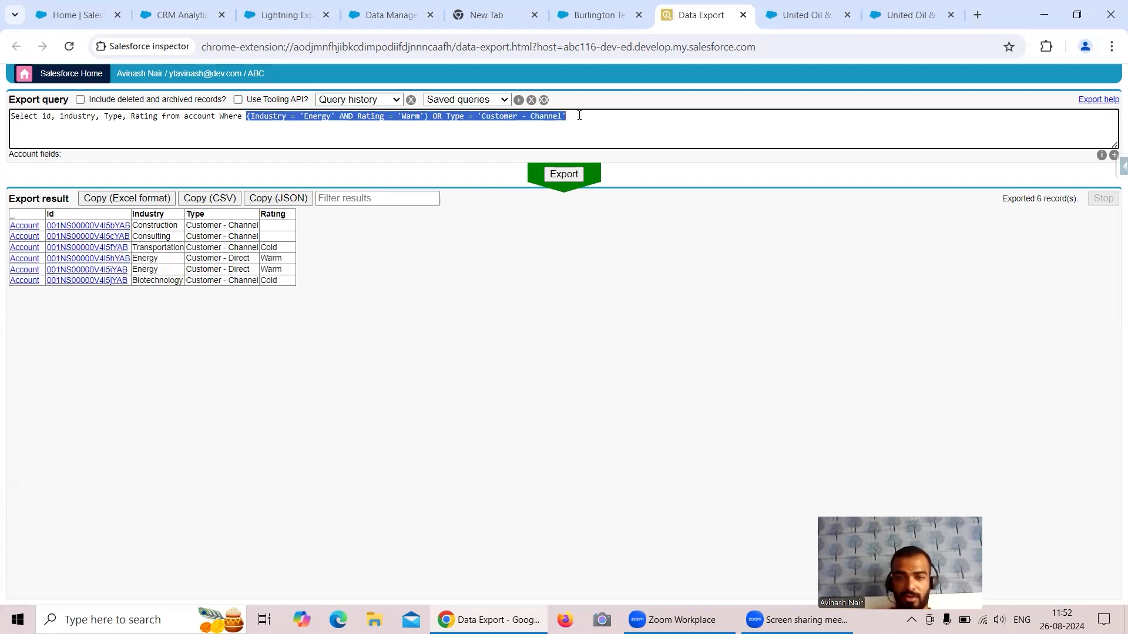
{"action": "left_click_drag", "start_coordinate": [429, 116], "coordinate": [246, 117]}
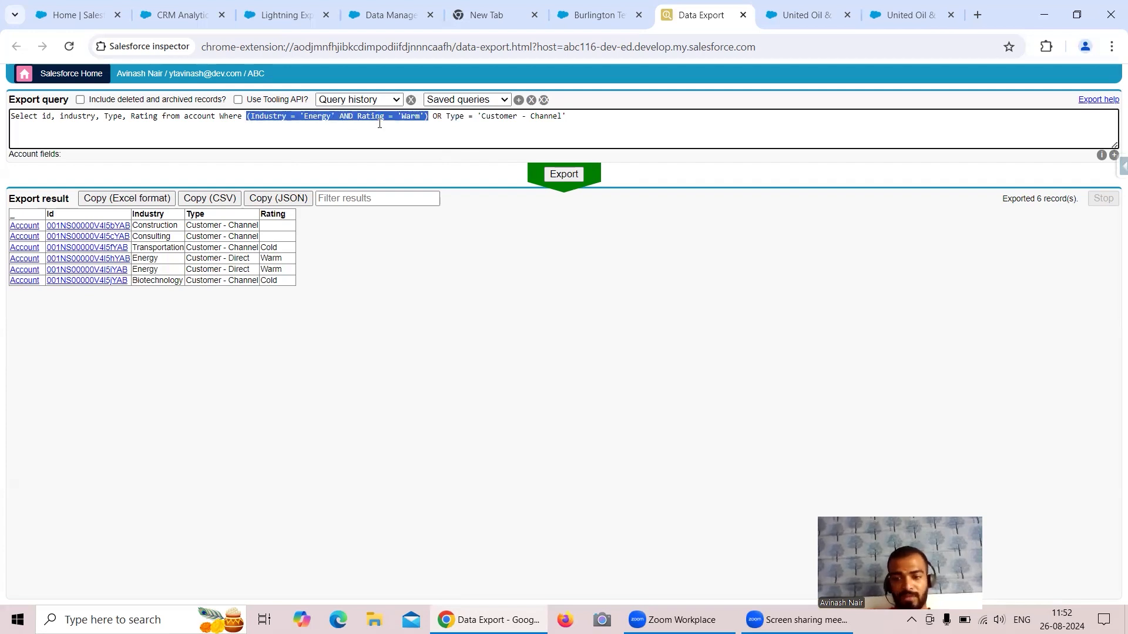
{"action": "left_click_drag", "start_coordinate": [432, 117], "coordinate": [461, 117]}
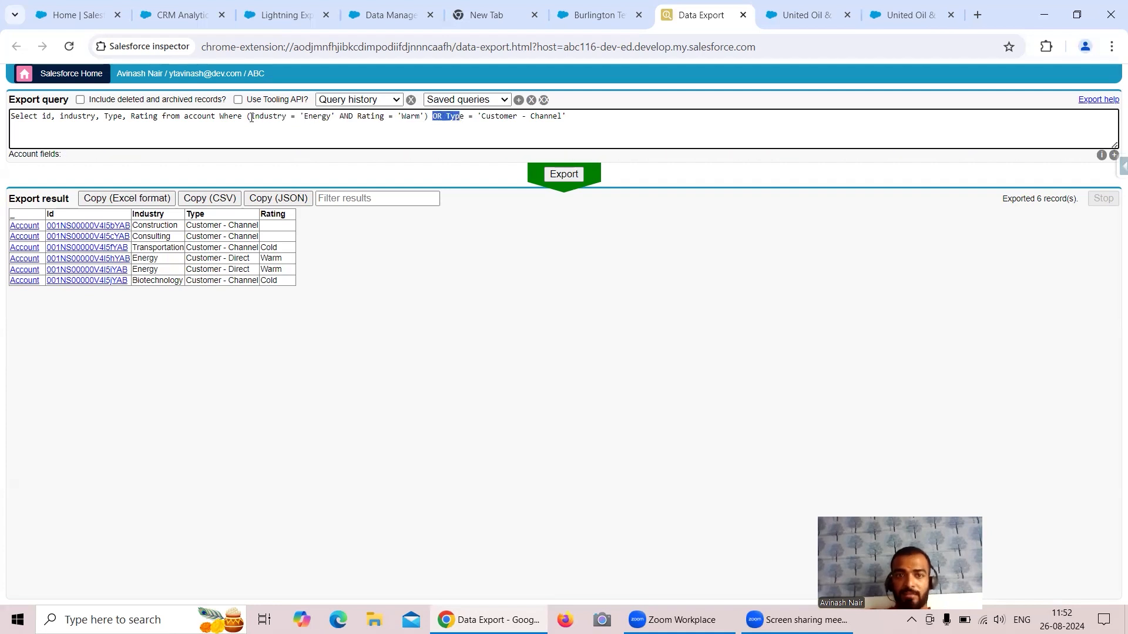
{"action": "left_click_drag", "start_coordinate": [433, 116], "coordinate": [570, 116]}
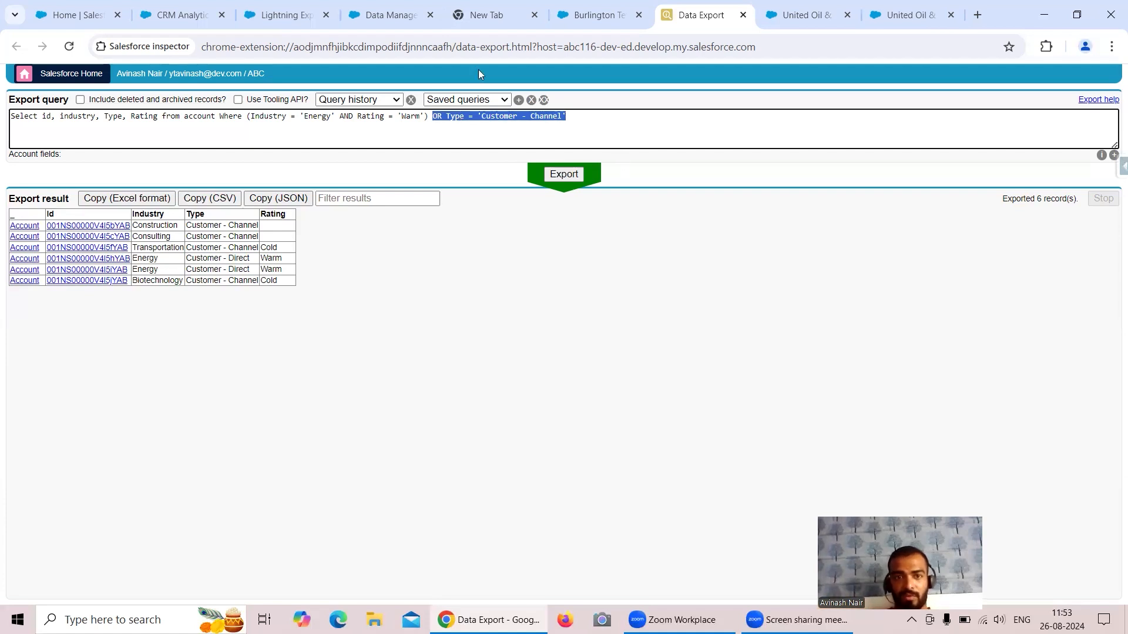
{"action": "left_click_drag", "start_coordinate": [433, 116], "coordinate": [583, 116]}
{"action": "key", "text": "ctrl+c"}
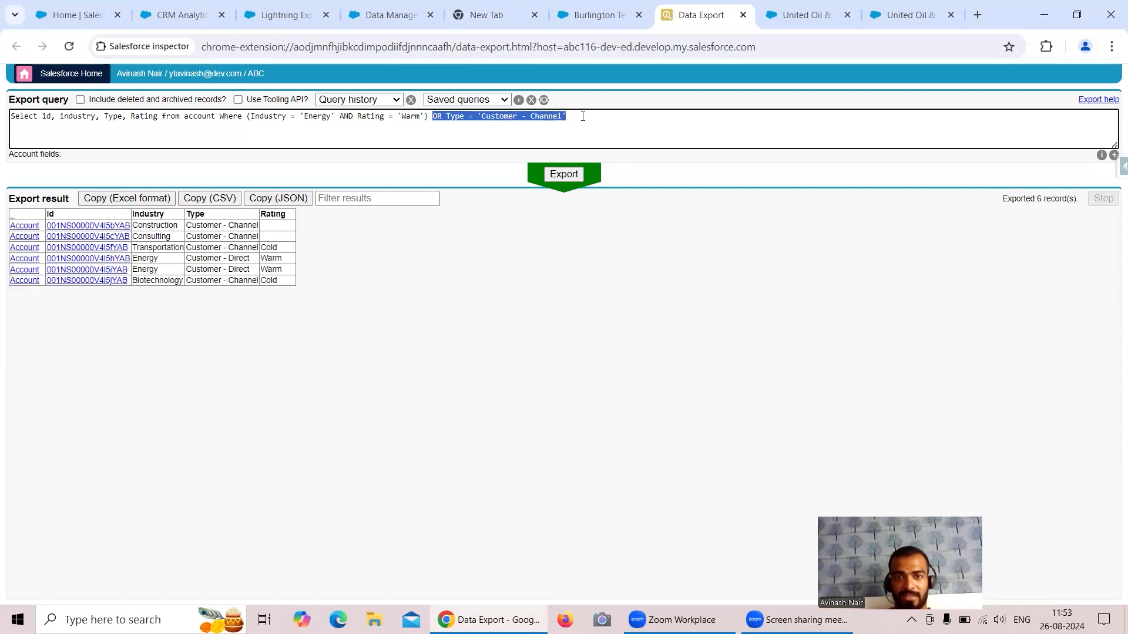
Open the Salesforce External Account object's settings and continue to its data preview.
{"action": "left_click", "coordinate": [392, 17]}
{"action": "left_click", "coordinate": [109, 257]}
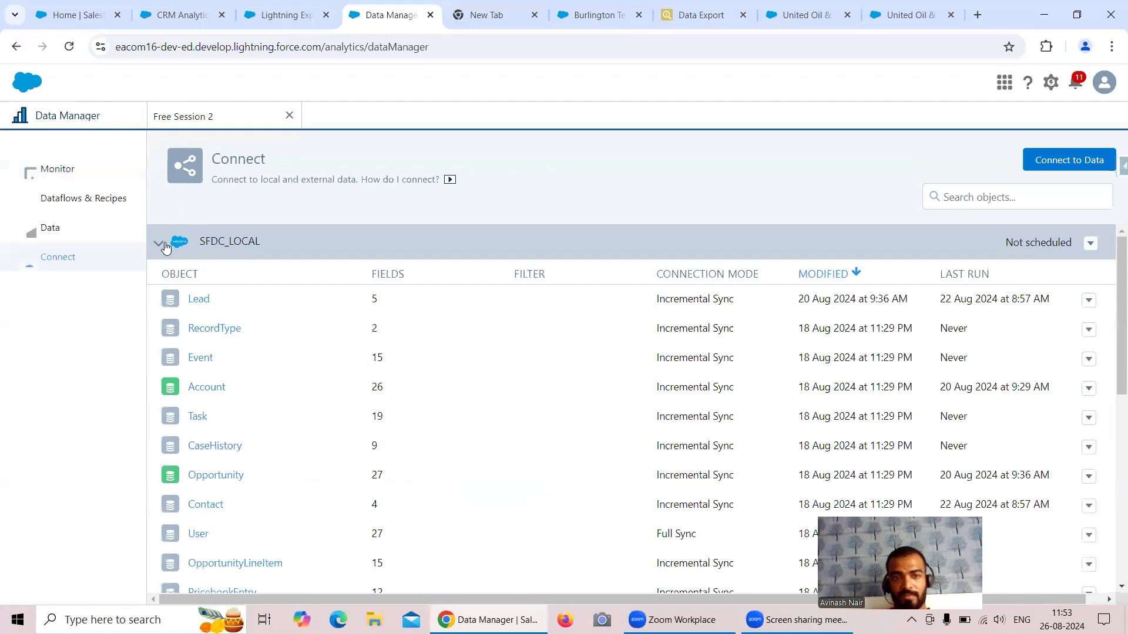
{"action": "left_click", "coordinate": [160, 244]}
{"action": "left_click", "coordinate": [1090, 336]}
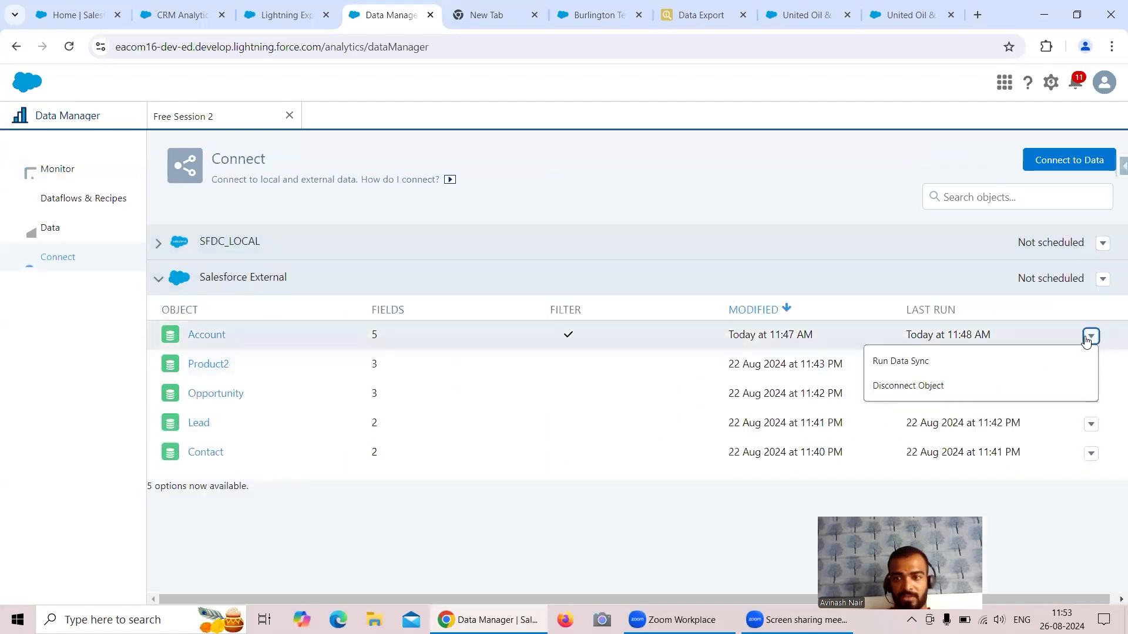
{"action": "left_click", "coordinate": [204, 340]}
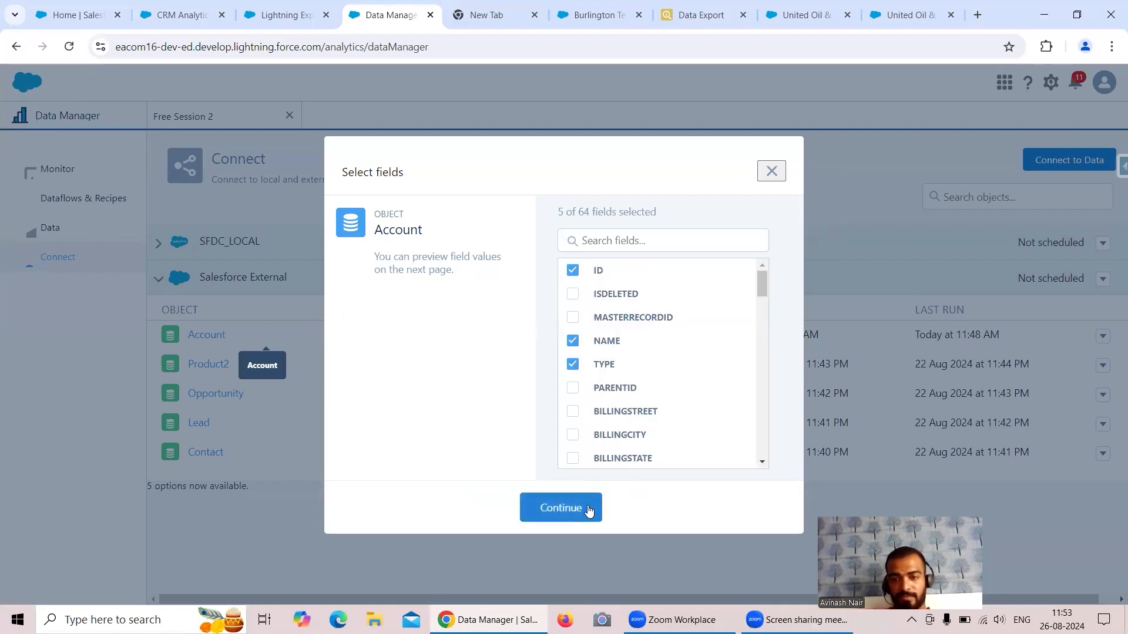
{"action": "left_click", "coordinate": [579, 510]}
Append OR Type = 'Customer - Channel' to the Account sync filter and confirm it.
{"action": "left_click", "coordinate": [939, 160]}
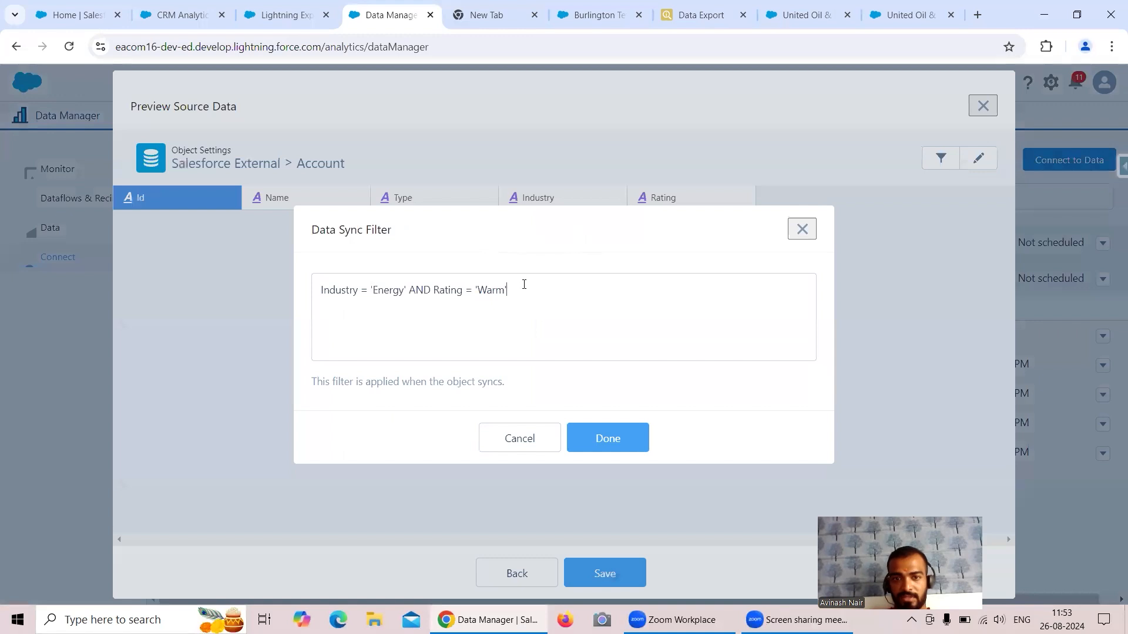
{"action": "key", "text": "ctrl+v"}
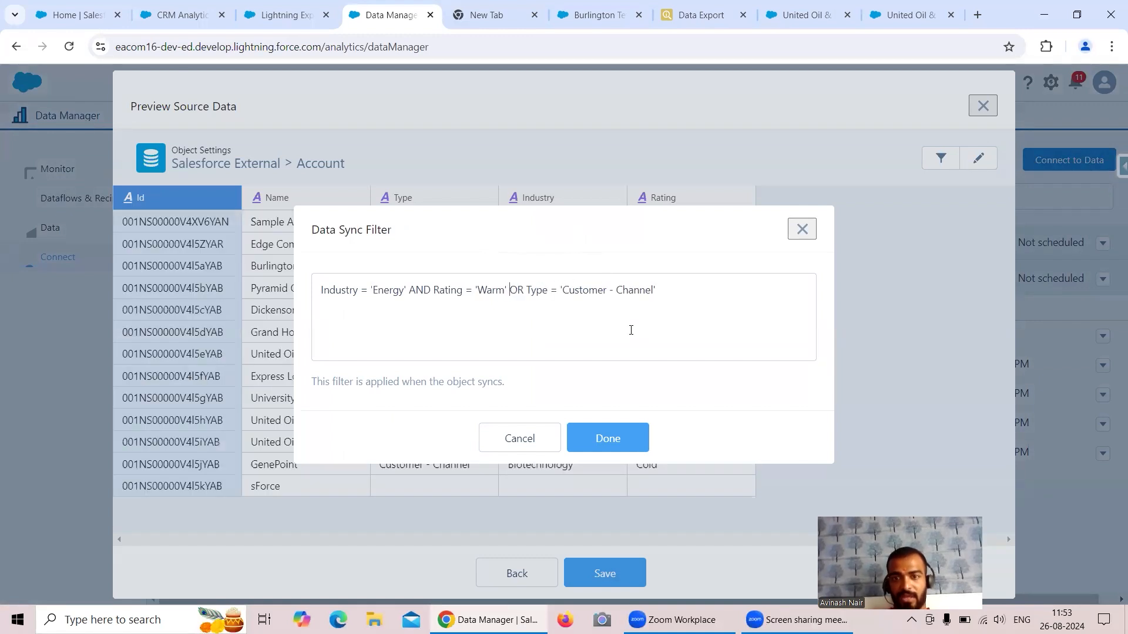
{"action": "left_click", "coordinate": [623, 438]}
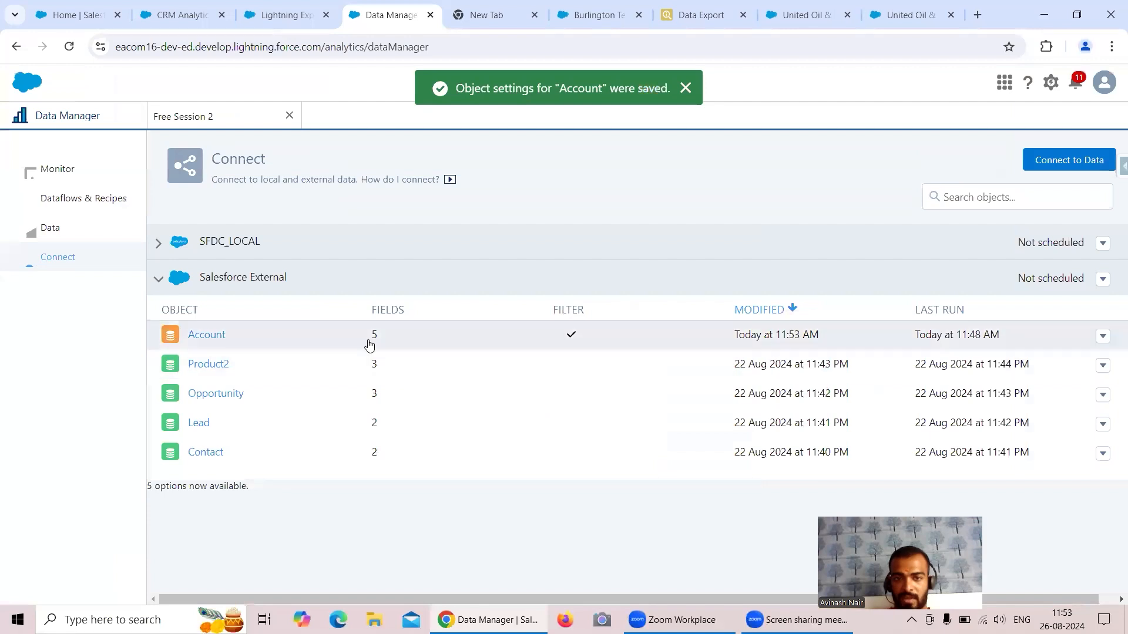
{"action": "left_click", "coordinate": [1103, 337]}
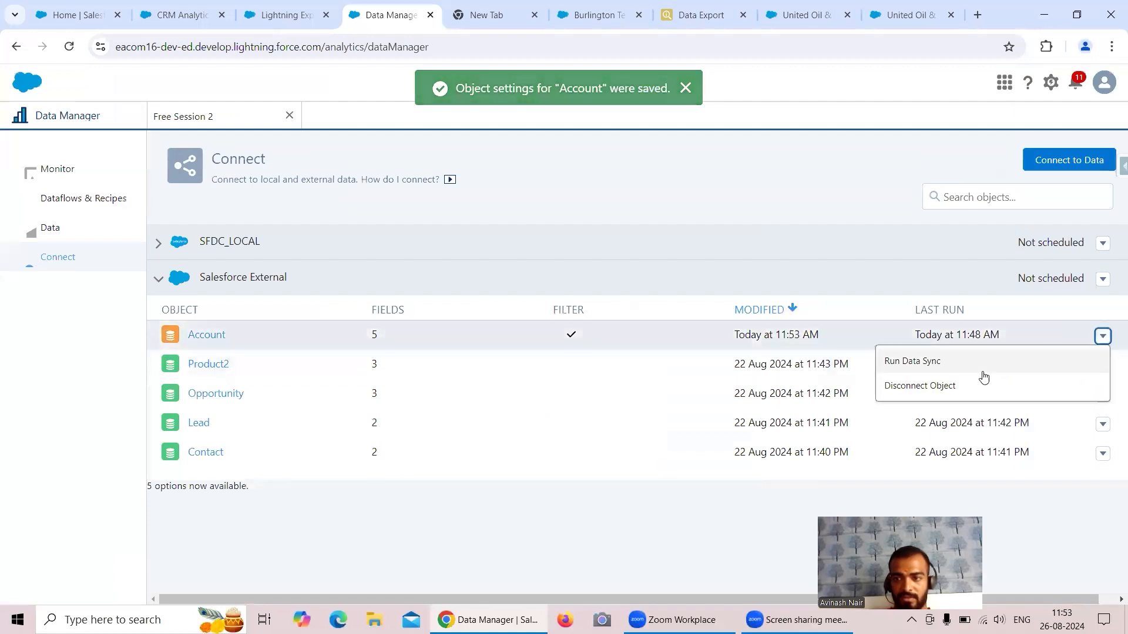
Run the Account data sync and read its malformed-query failure message in Monitor.
{"action": "left_click", "coordinate": [924, 360]}
{"action": "left_click", "coordinate": [66, 171]}
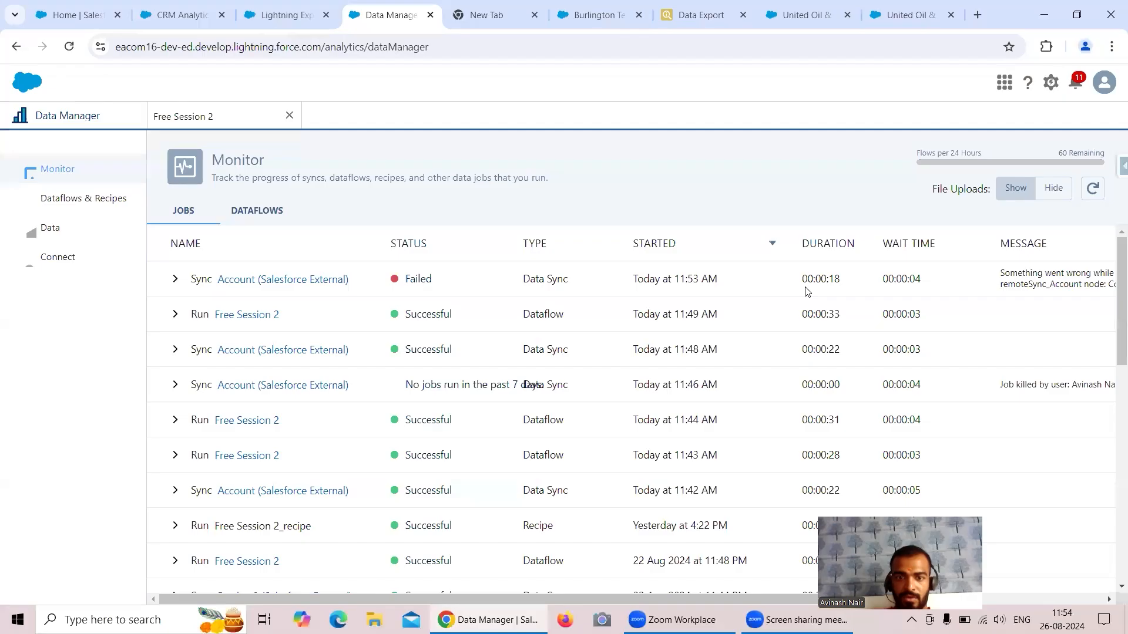
{"action": "left_click_drag", "start_coordinate": [515, 601], "coordinate": [643, 601]}
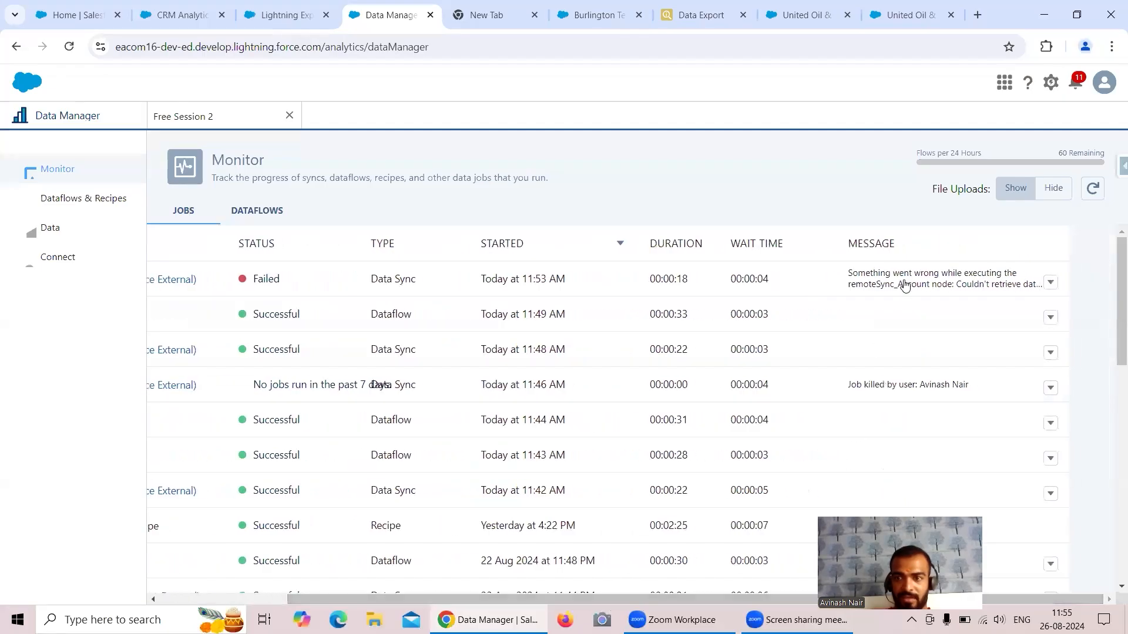
{"action": "mouse_move", "coordinate": [907, 281]}
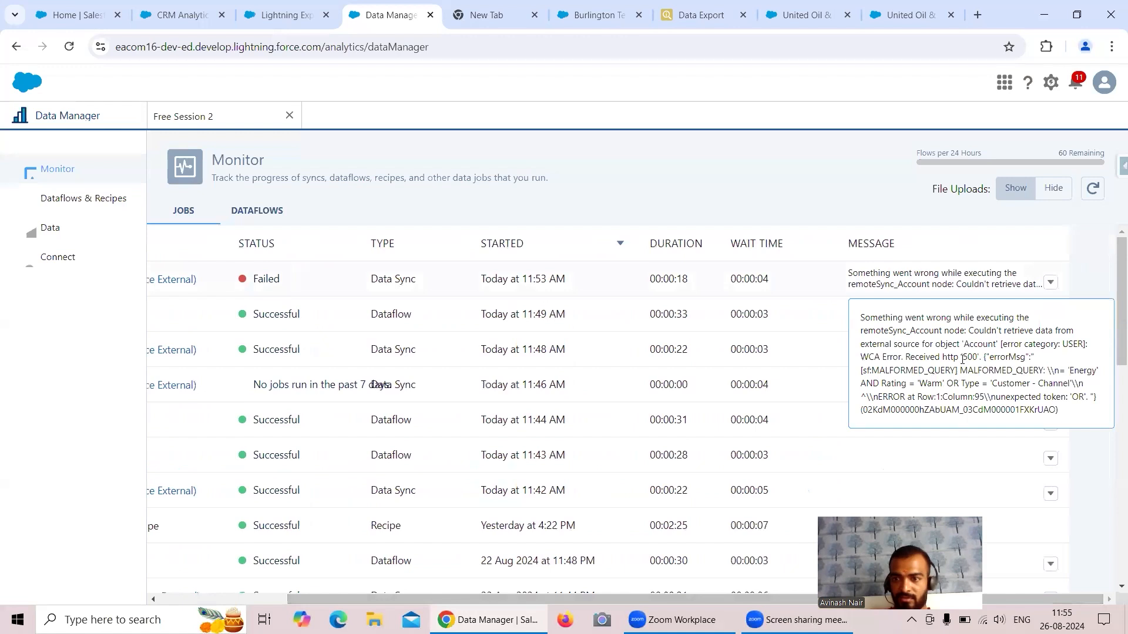
{"action": "left_click_drag", "start_coordinate": [960, 370], "coordinate": [1025, 386]}
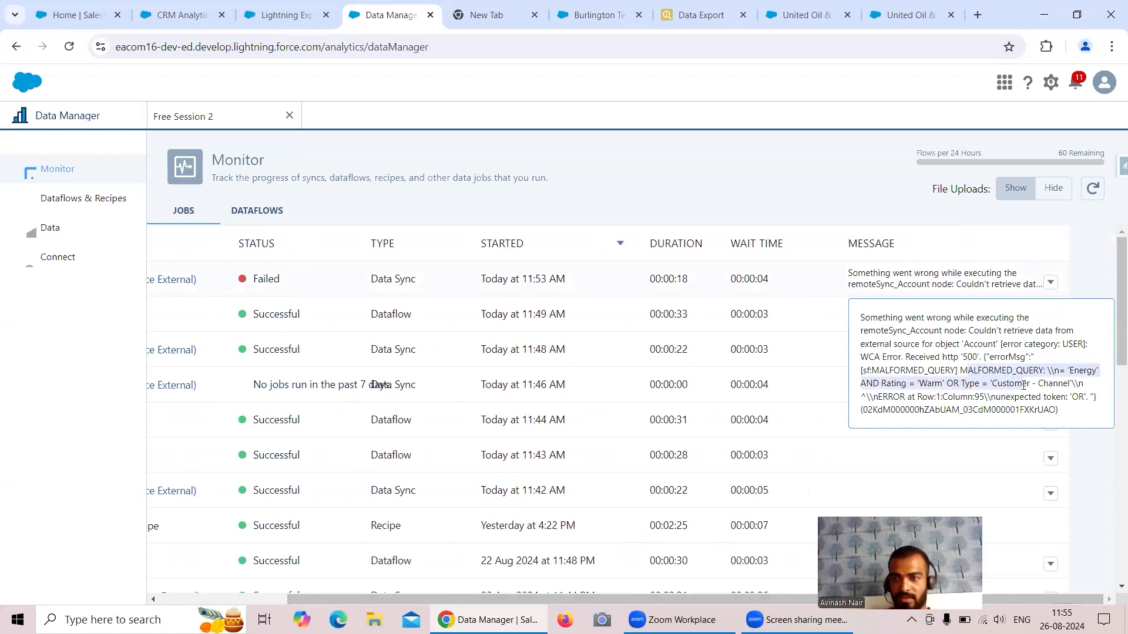
{"action": "left_click", "coordinate": [66, 256]}
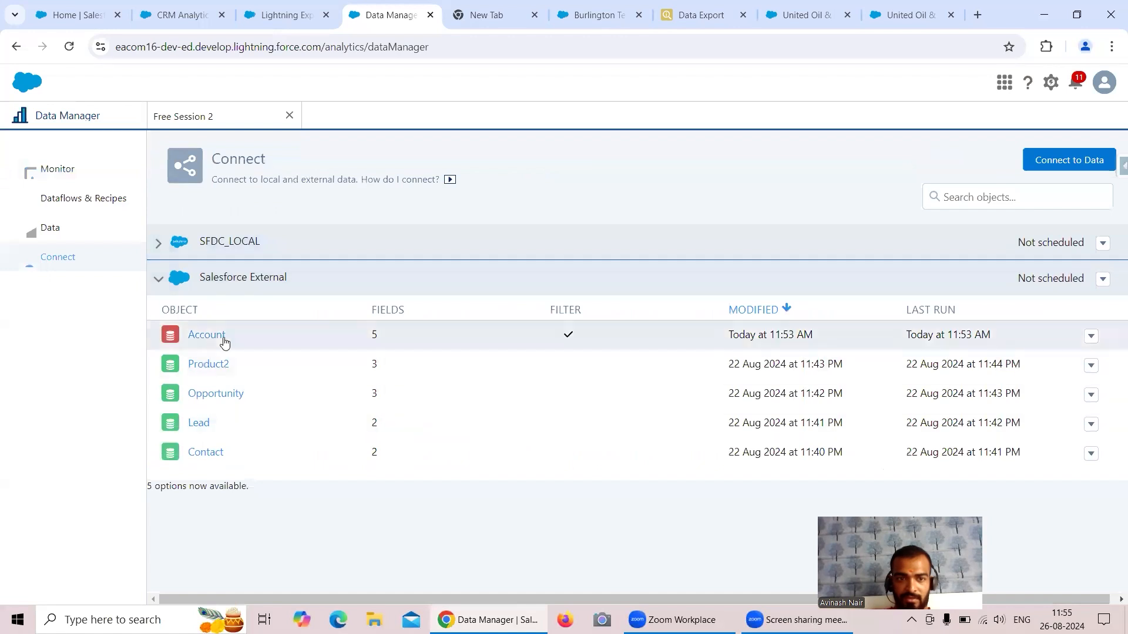
Enclose Industry = 'Energy' AND Rating = 'Warm' in parentheses in the Account sync filter and confirm.
{"action": "left_click", "coordinate": [212, 335]}
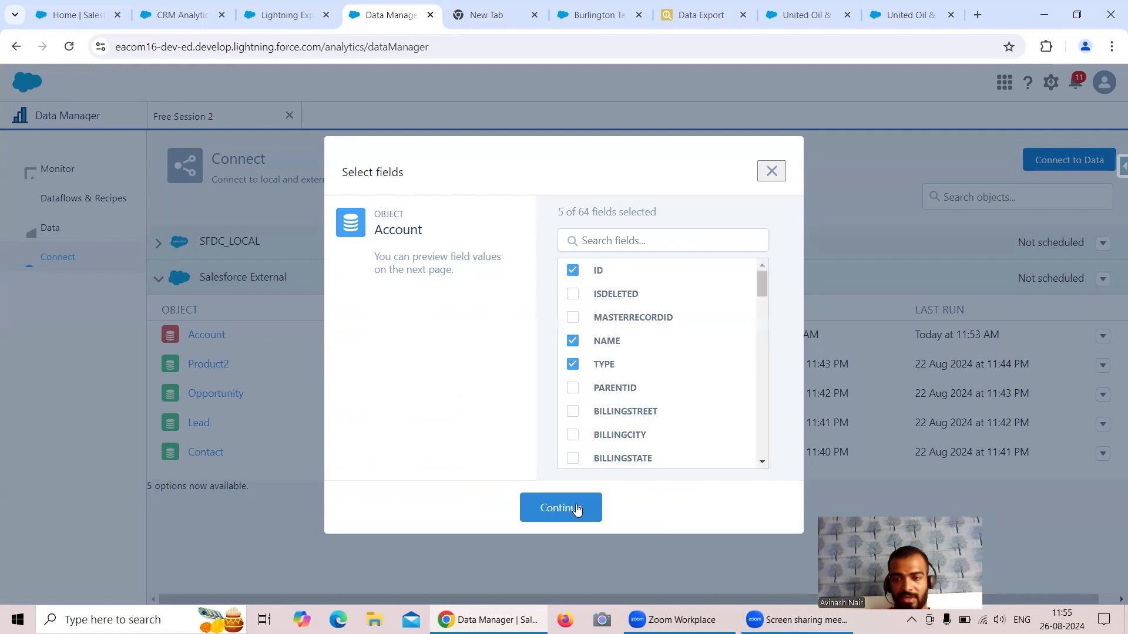
{"action": "left_click", "coordinate": [577, 507]}
{"action": "left_click", "coordinate": [940, 166]}
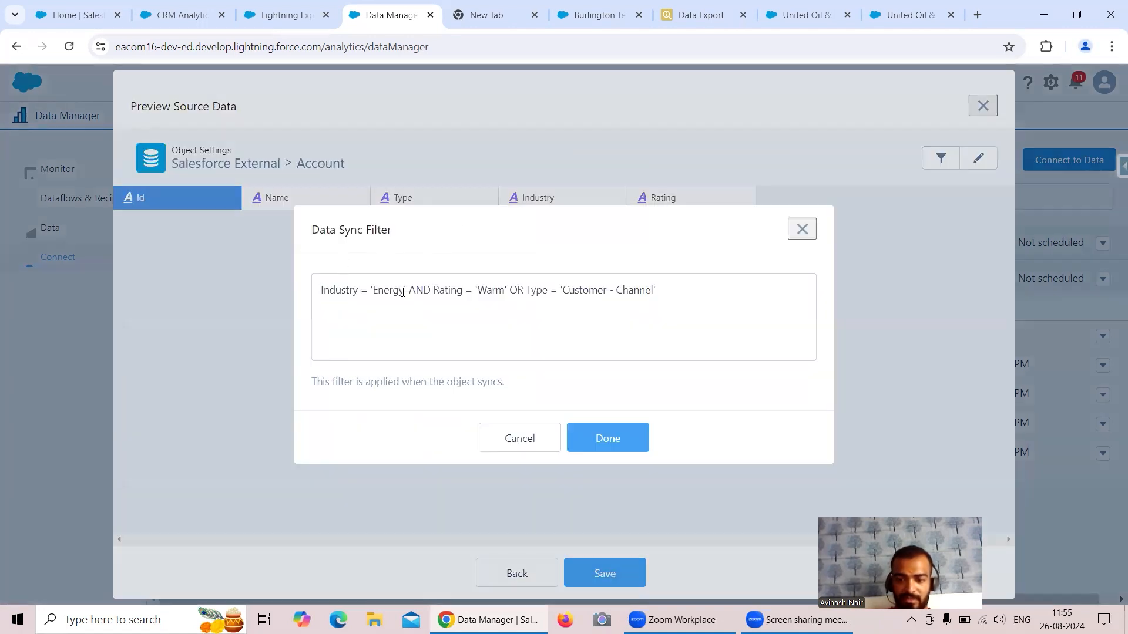
{"action": "type", "text": "("}
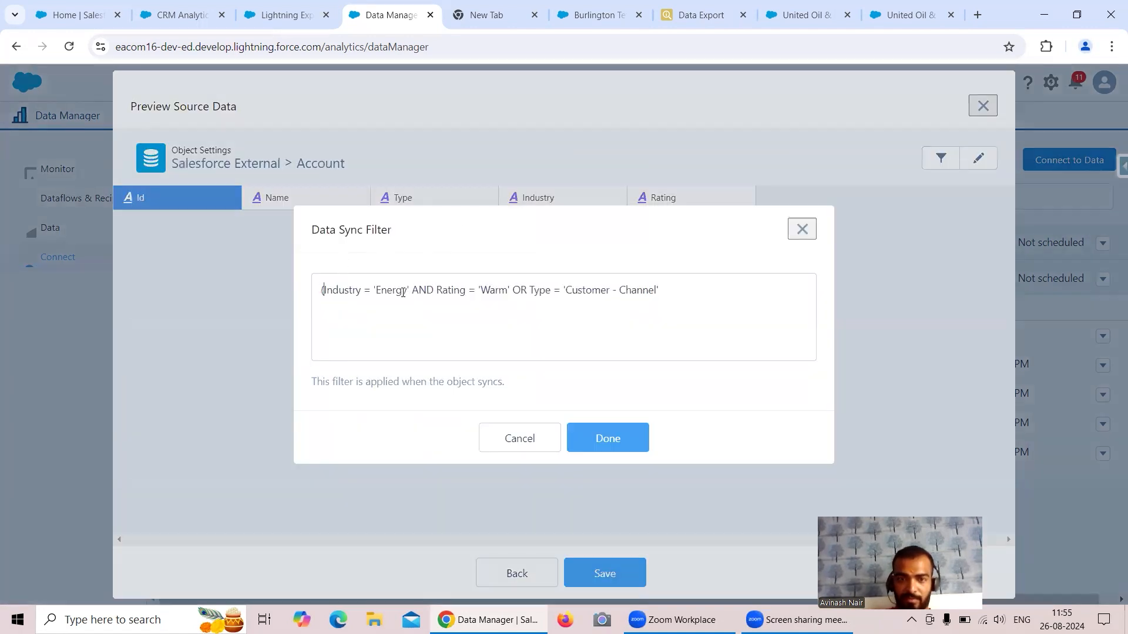
{"action": "left_click", "coordinate": [510, 289]}
{"action": "type", "text": ")"}
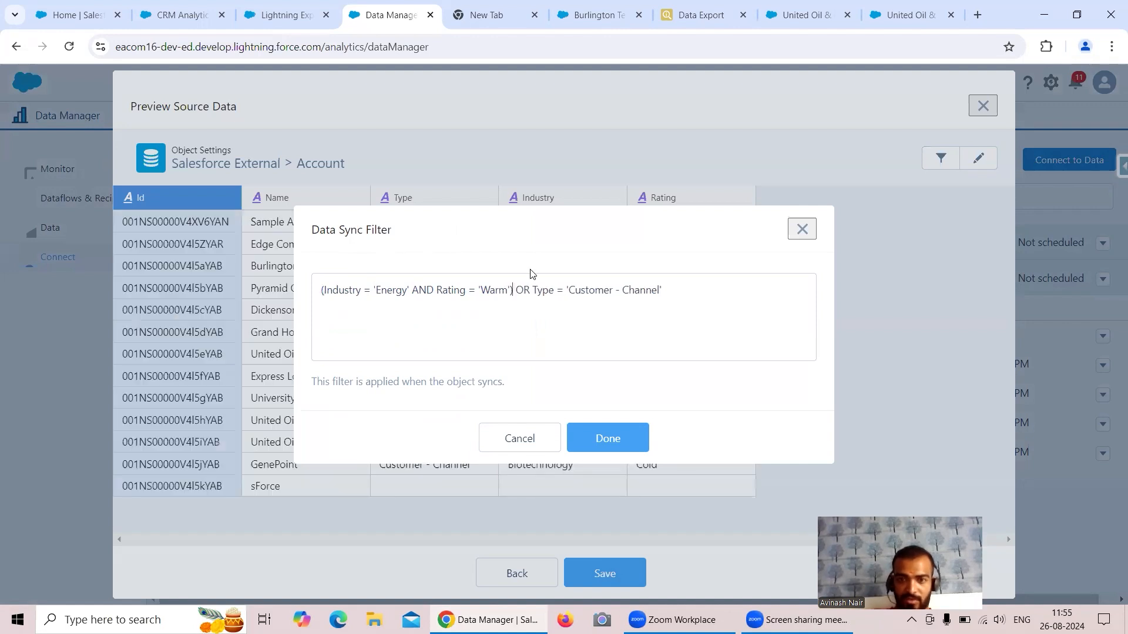
{"action": "left_click", "coordinate": [611, 439]}
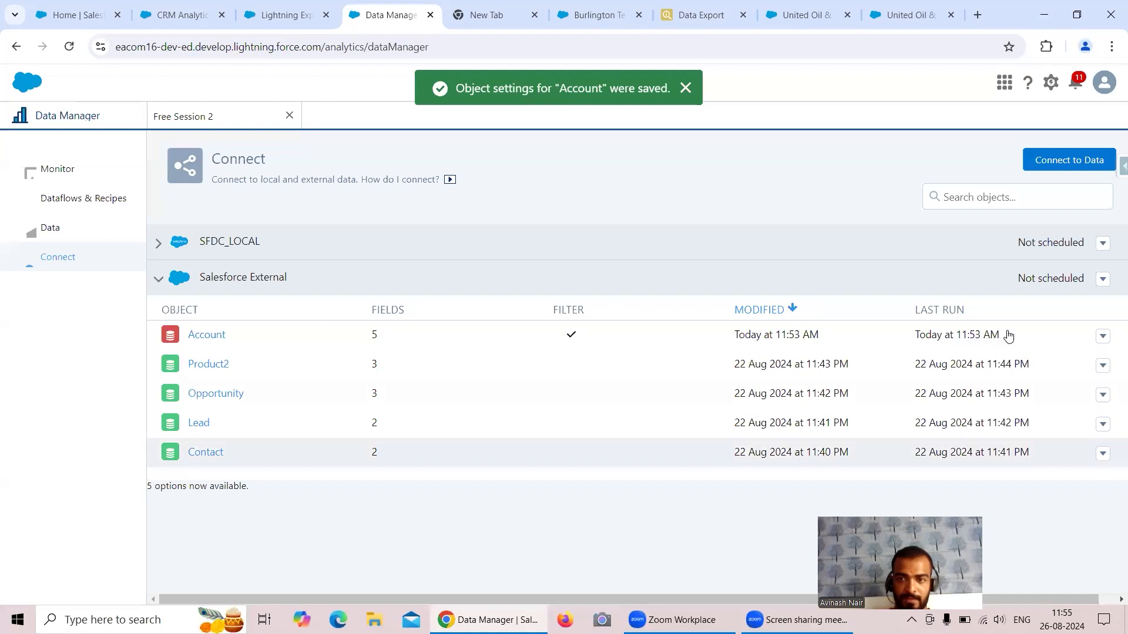
Run a fresh Account data sync and check its result in the jobs list.
{"action": "left_click", "coordinate": [1102, 336]}
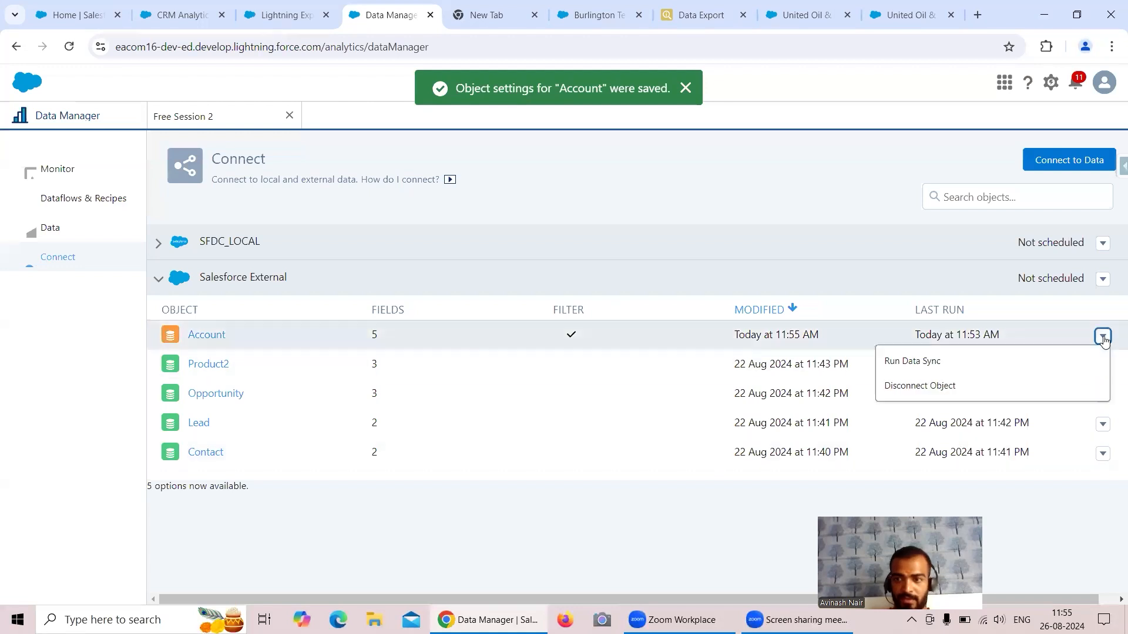
{"action": "left_click", "coordinate": [914, 364]}
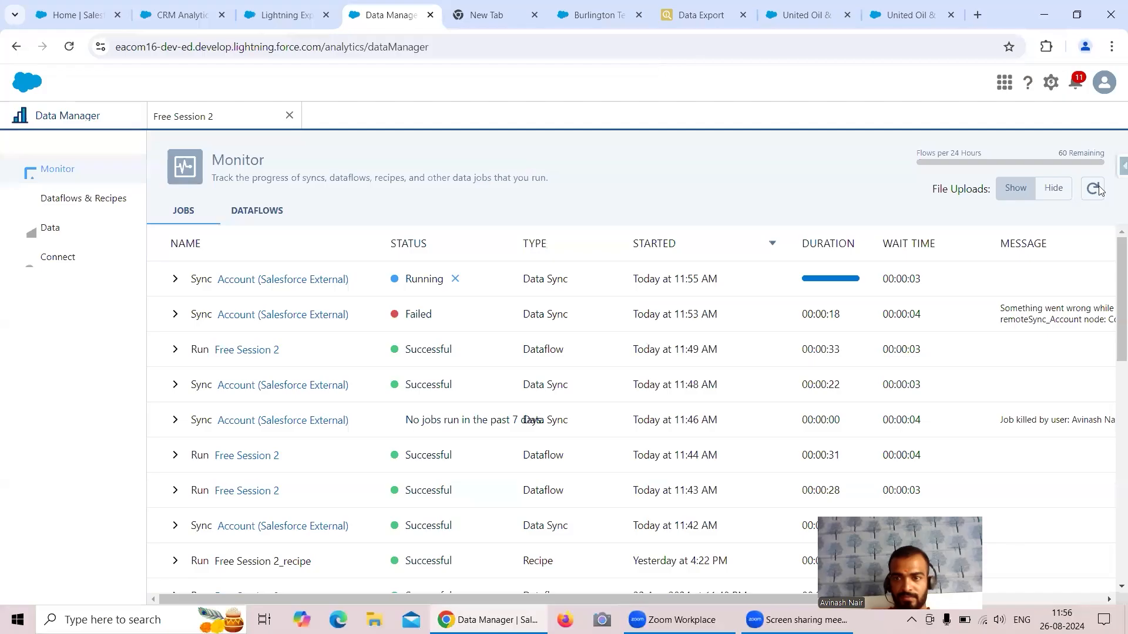
{"action": "left_click", "coordinate": [1097, 190]}
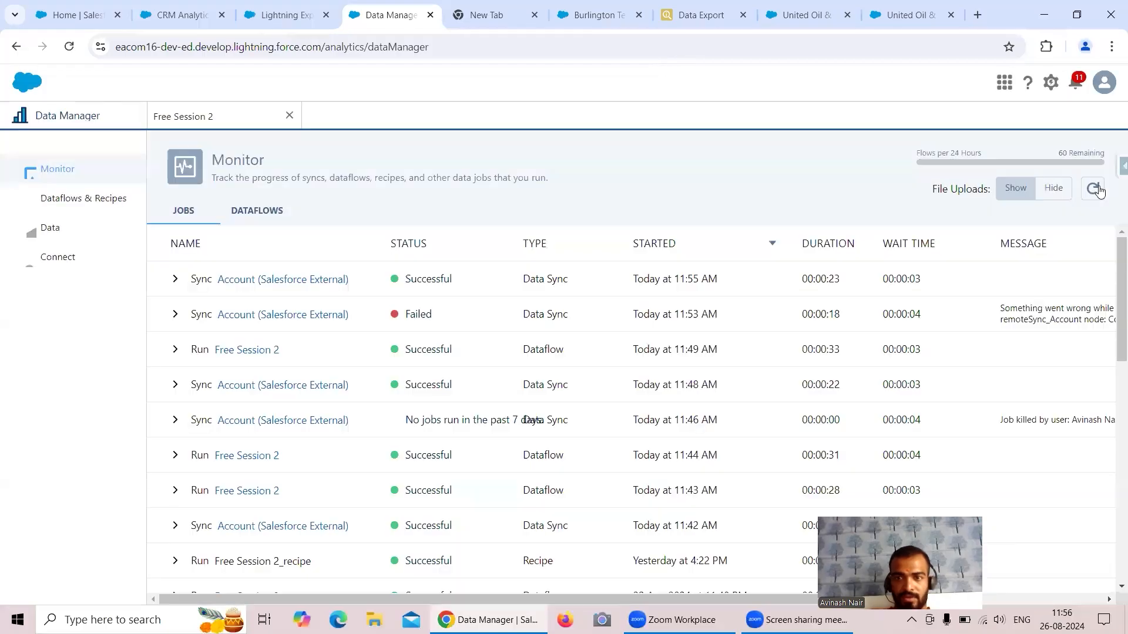
{"action": "left_click_drag", "start_coordinate": [571, 596], "coordinate": [685, 596]}
{"action": "mouse_move", "coordinate": [907, 316]}
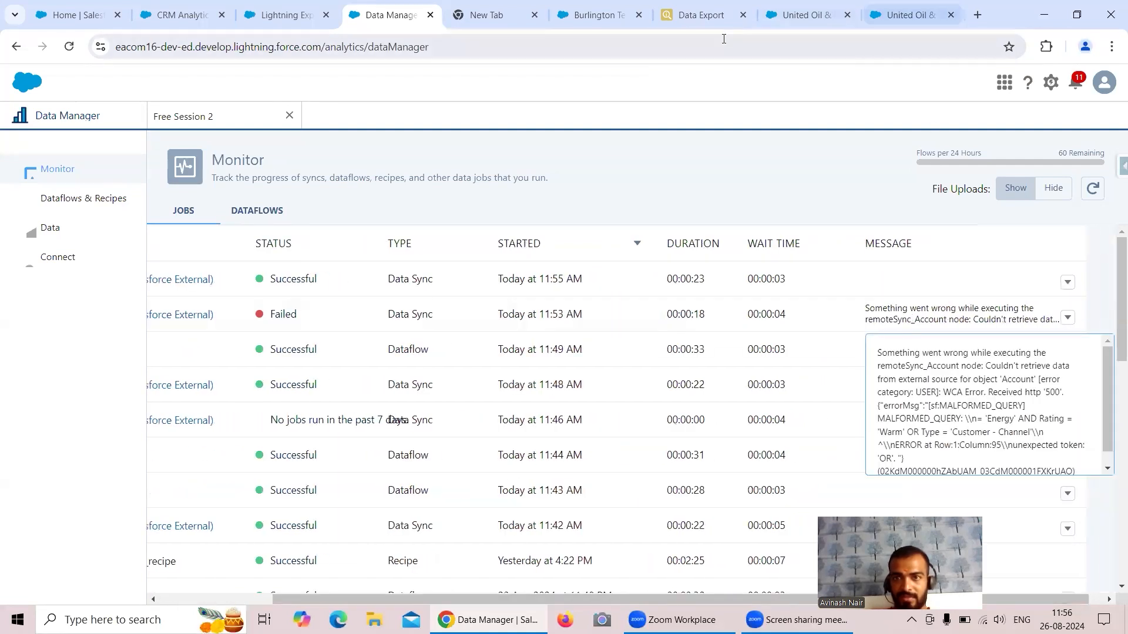
Compare with the parentheses around the Industry and Rating conditions in the Data Export query.
{"action": "left_click", "coordinate": [706, 23]}
{"action": "left_click", "coordinate": [249, 117]}
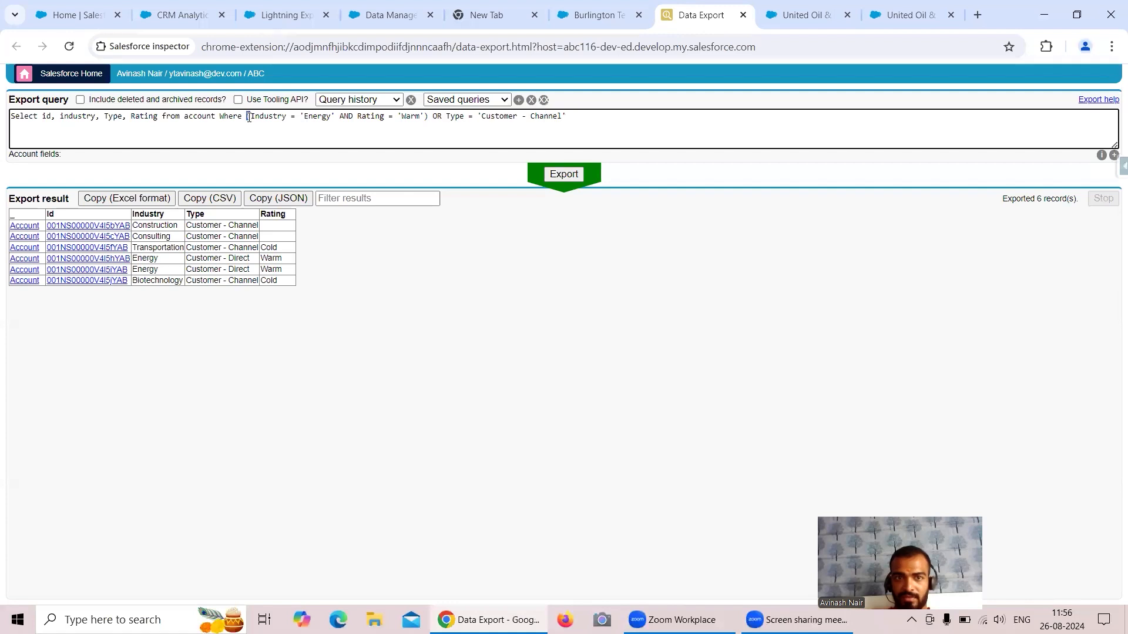
{"action": "left_click_drag", "start_coordinate": [429, 116], "coordinate": [425, 116]}
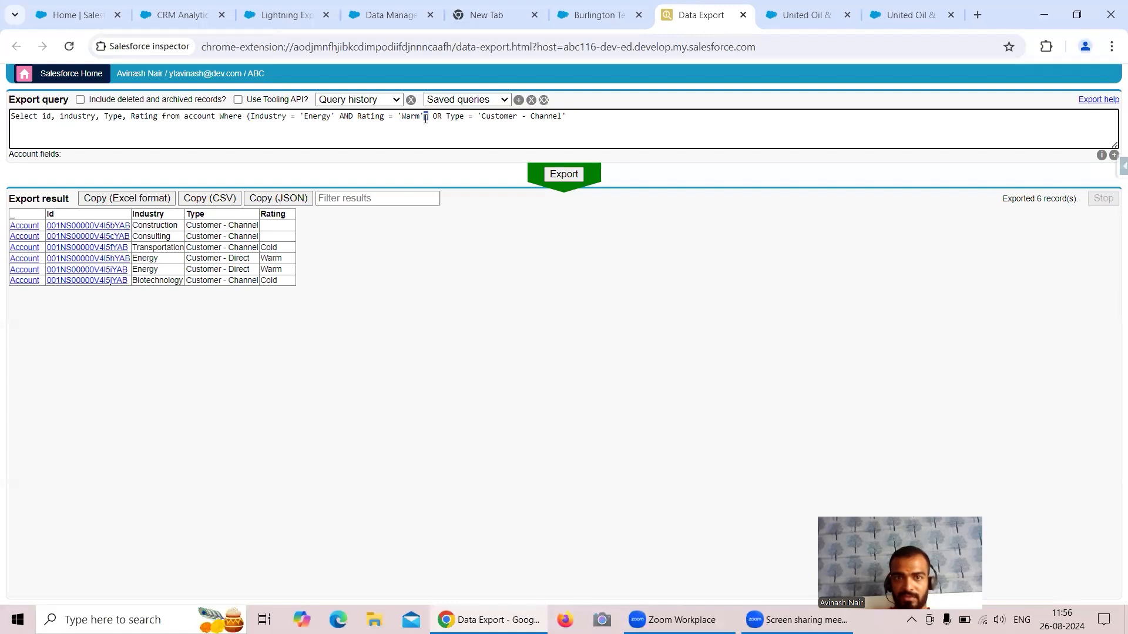
Run the Free Session 2 dataflow and refresh Monitor until it shows Successful.
{"action": "left_click", "coordinate": [409, 23]}
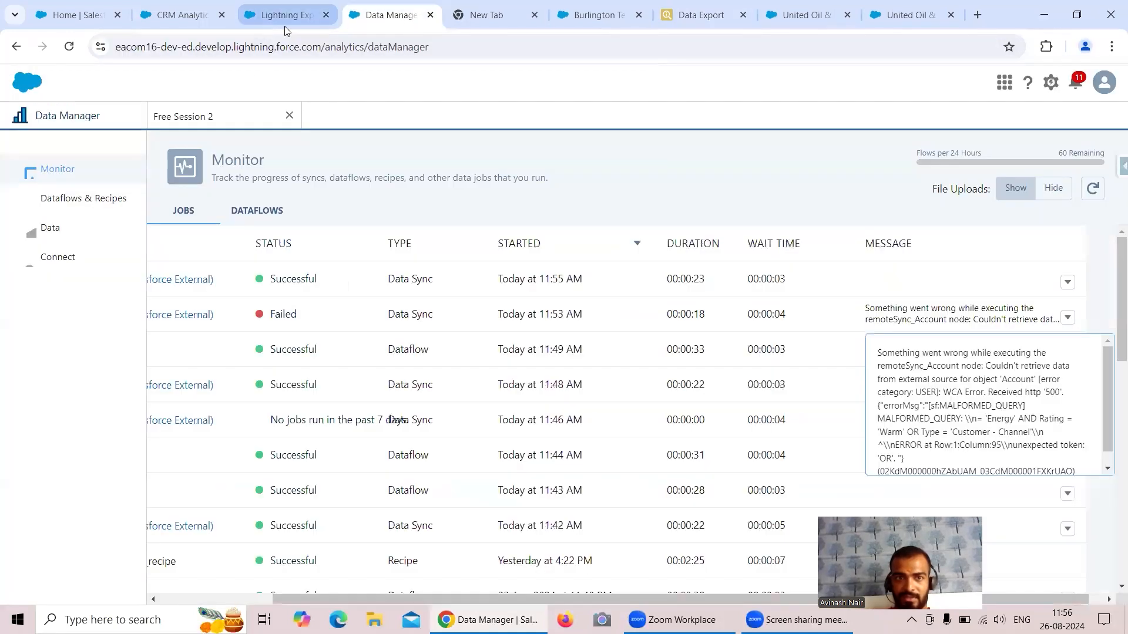
{"action": "left_click", "coordinate": [171, 117]}
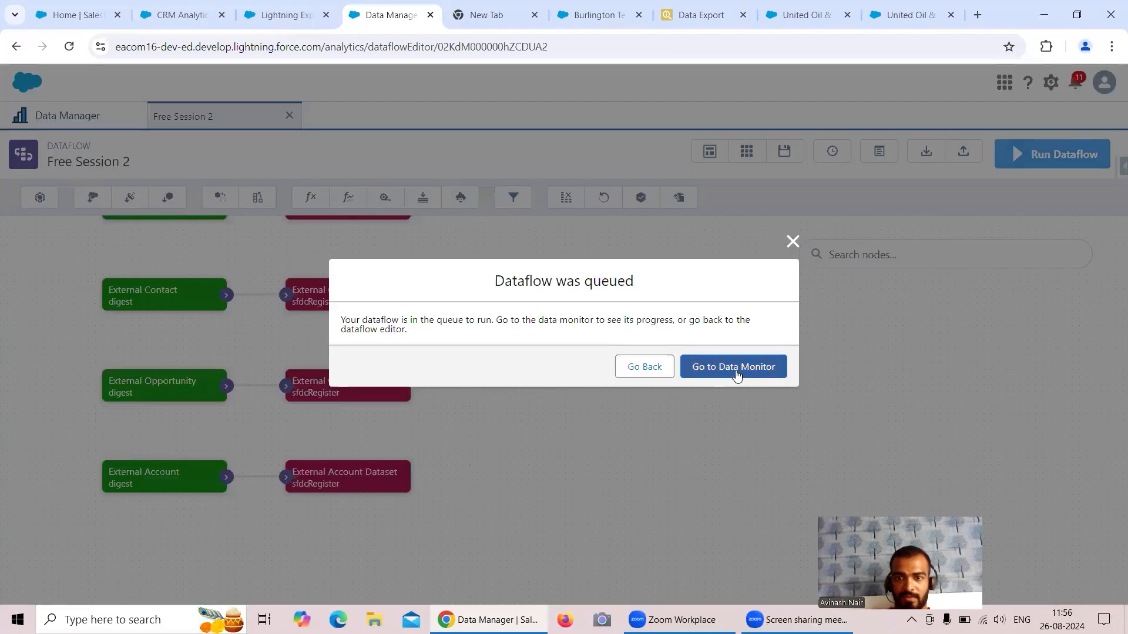
{"action": "left_click", "coordinate": [733, 365]}
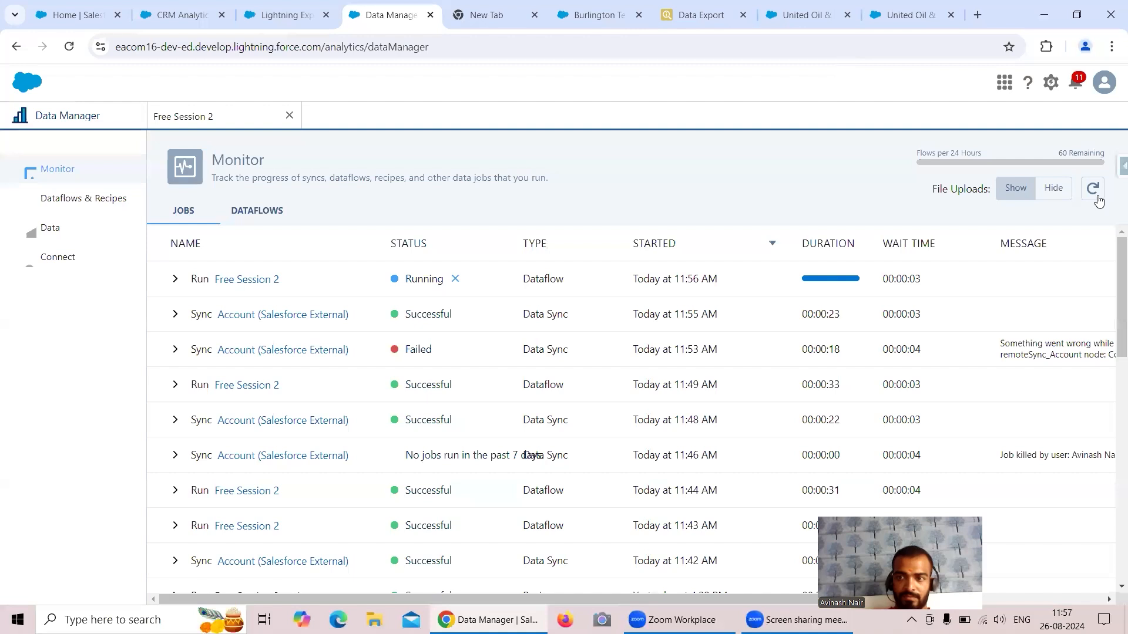
{"action": "left_click", "coordinate": [1093, 189]}
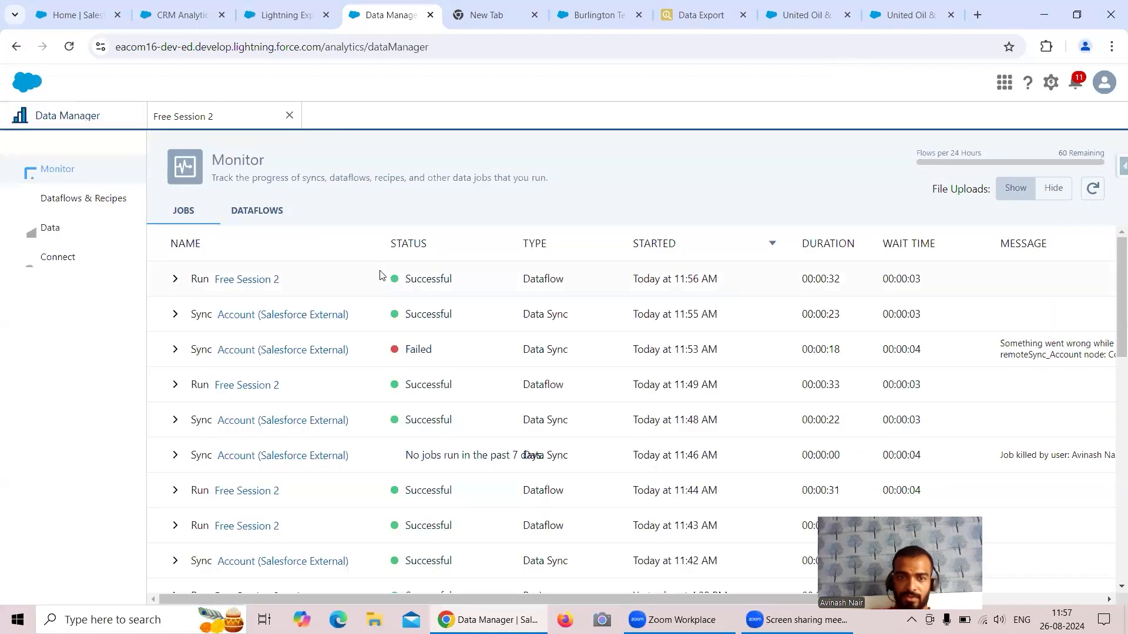
Reload the External Account Dataset lens and check the 6 exported records against it.
{"action": "left_click", "coordinate": [182, 15]}
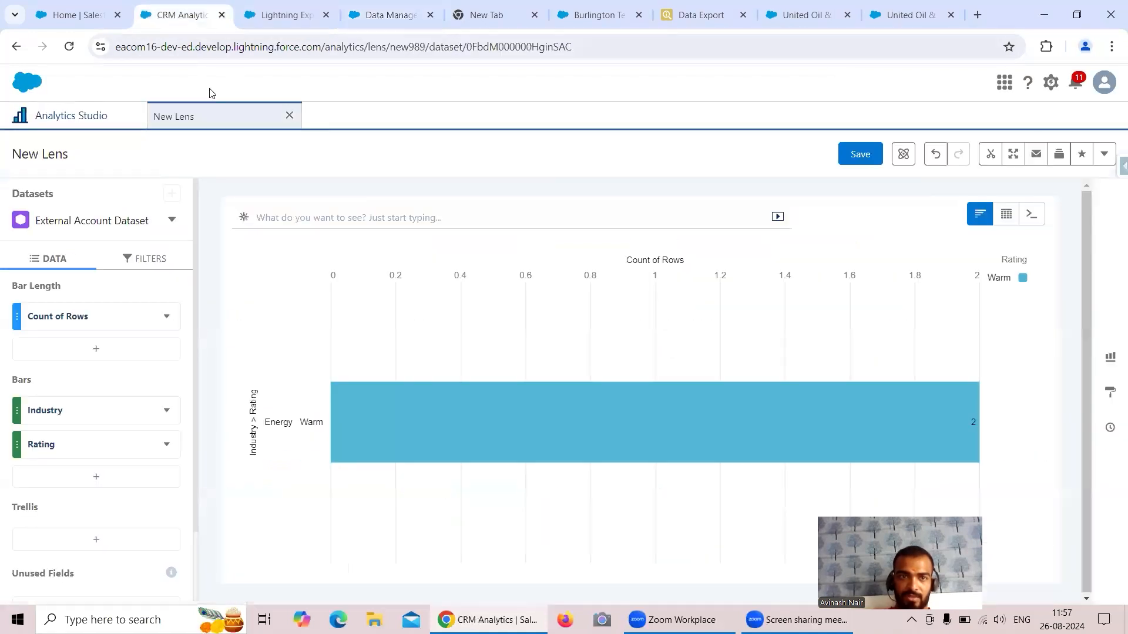
{"action": "left_click", "coordinate": [69, 46]}
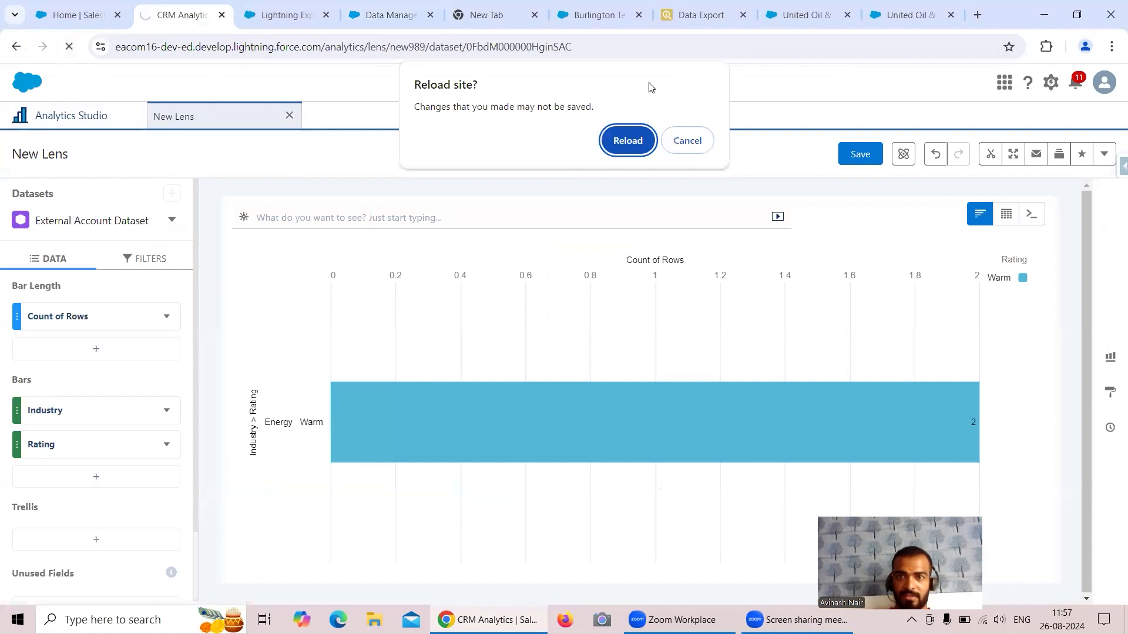
{"action": "left_click", "coordinate": [626, 138]}
{"action": "left_click", "coordinate": [703, 20]}
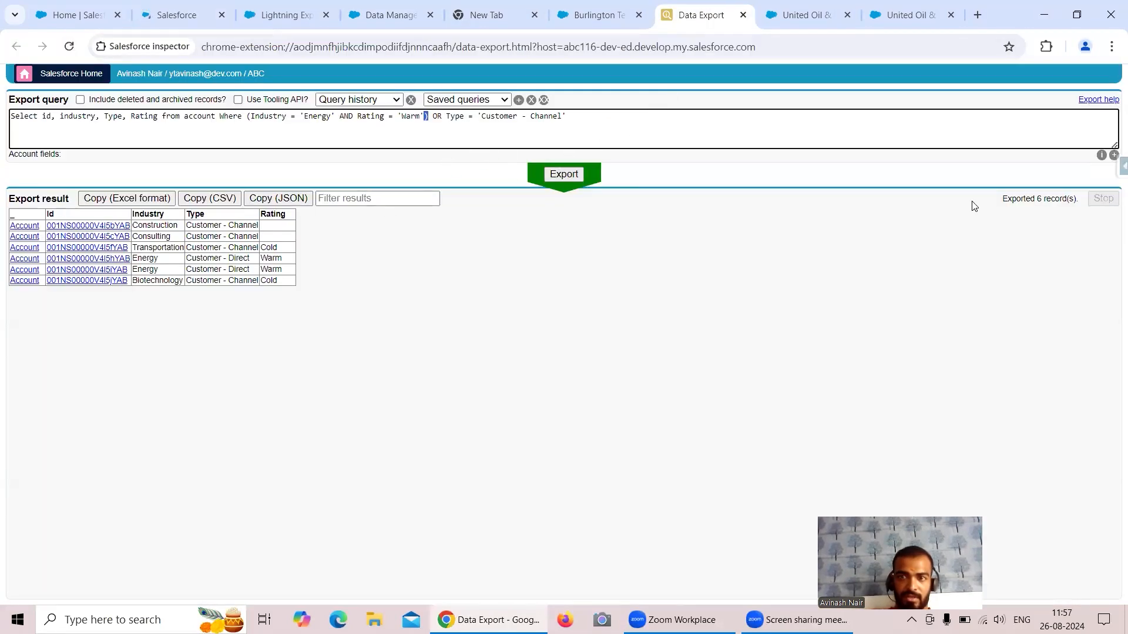
{"action": "left_click", "coordinate": [1036, 199]}
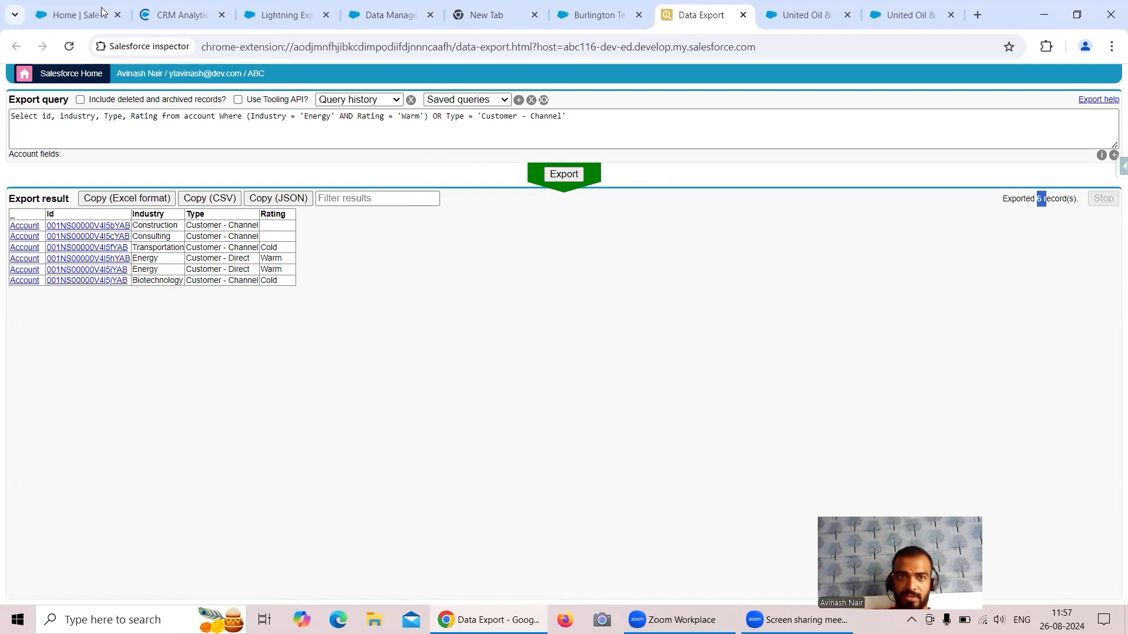
{"action": "left_click", "coordinate": [184, 21]}
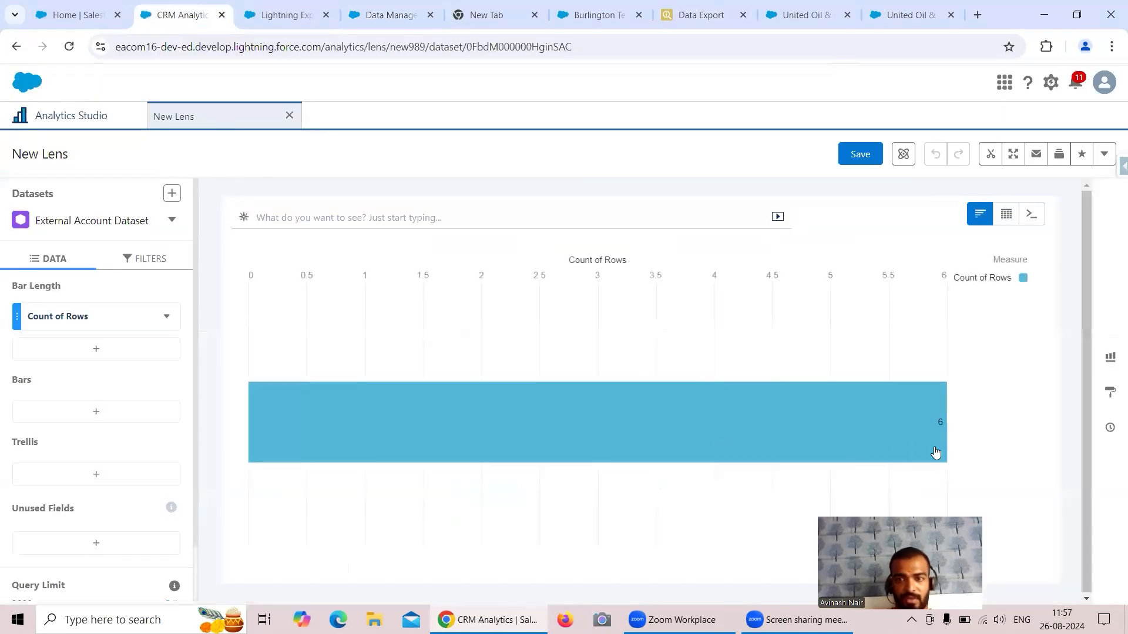
Group the lens bars by Industry, Rating and Type, and compare with the exported records.
{"action": "left_click", "coordinate": [97, 412]}
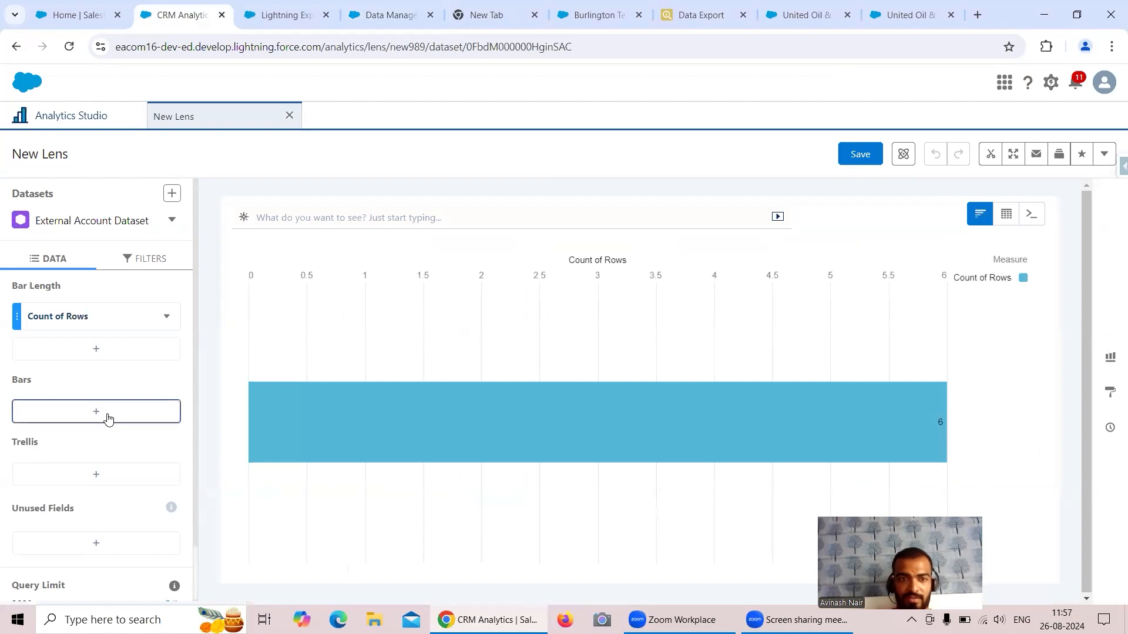
{"action": "left_click", "coordinate": [238, 250]}
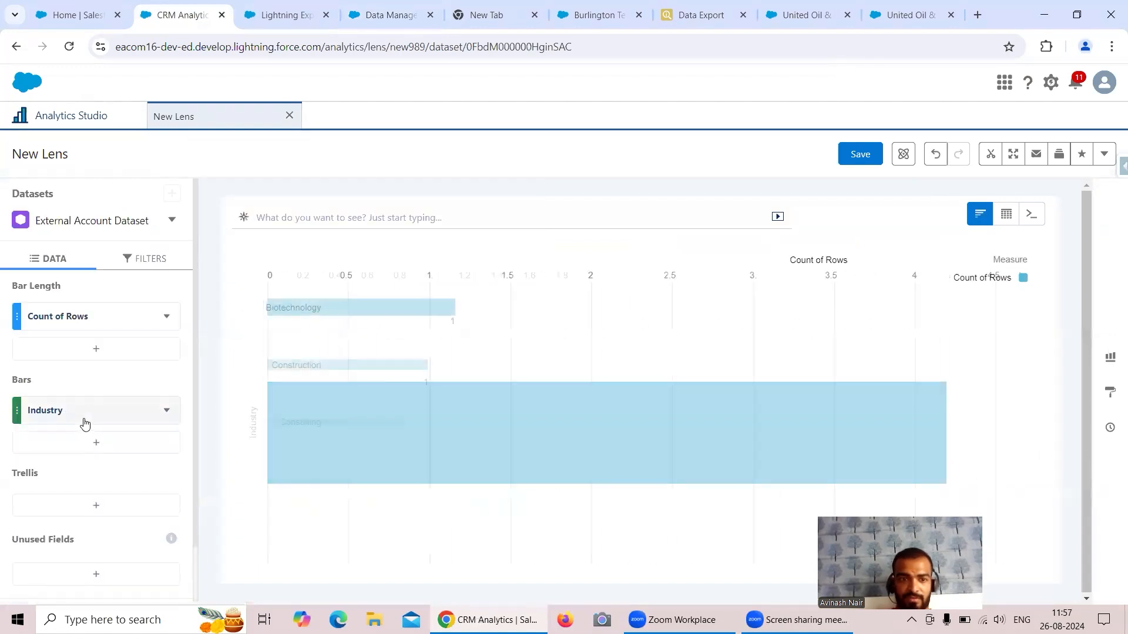
{"action": "left_click", "coordinate": [123, 443]}
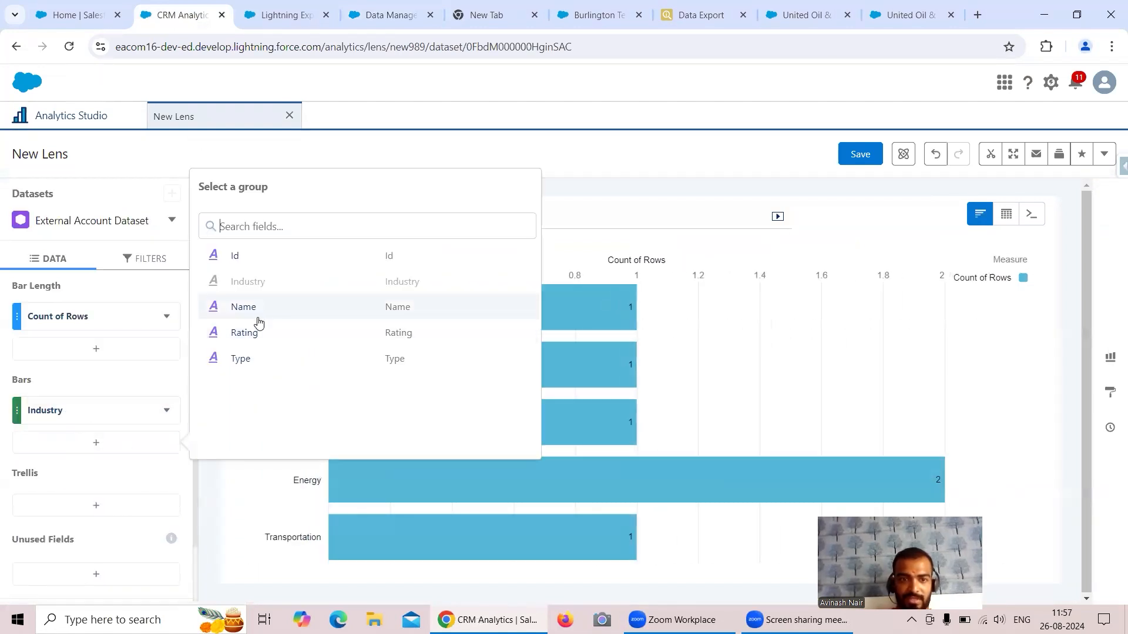
{"action": "left_click", "coordinate": [261, 338]}
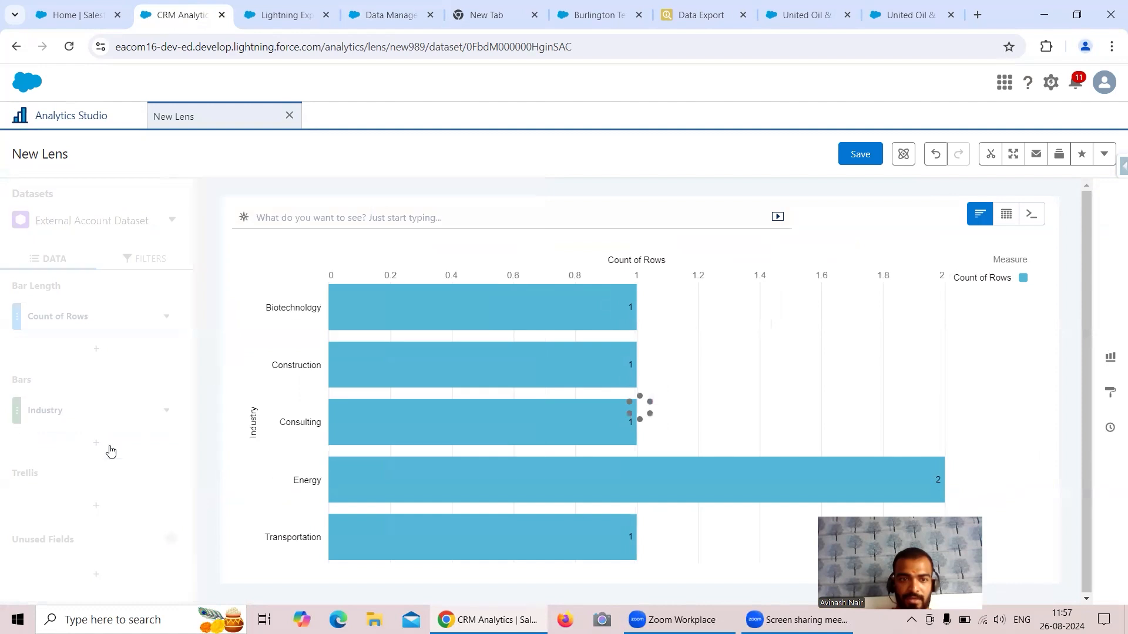
{"action": "left_click", "coordinate": [97, 476]}
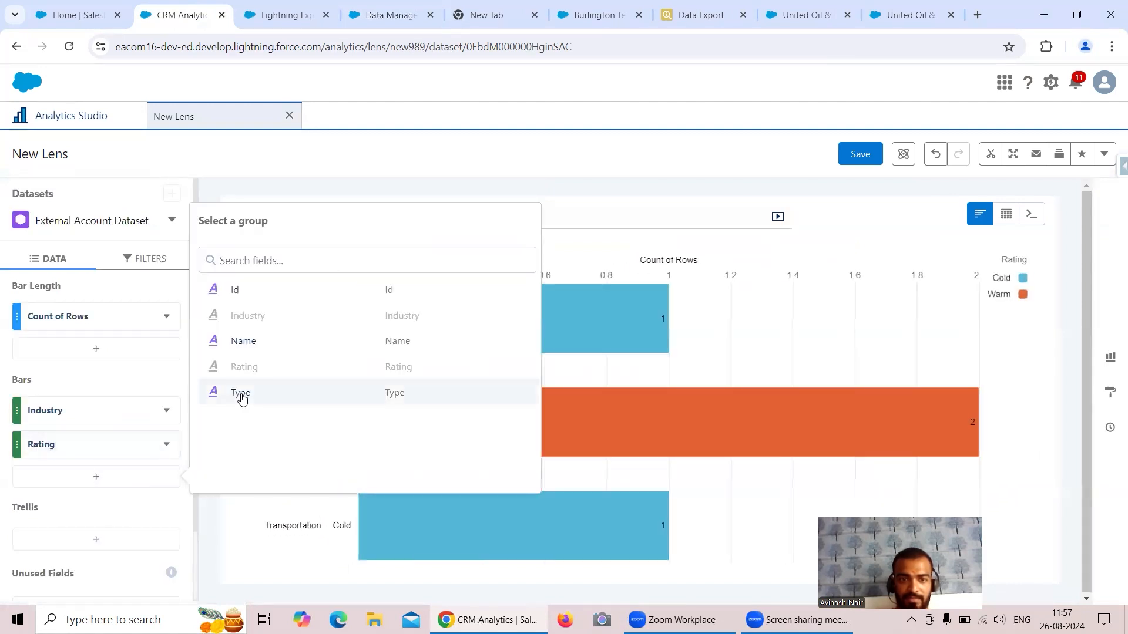
{"action": "left_click", "coordinate": [241, 394]}
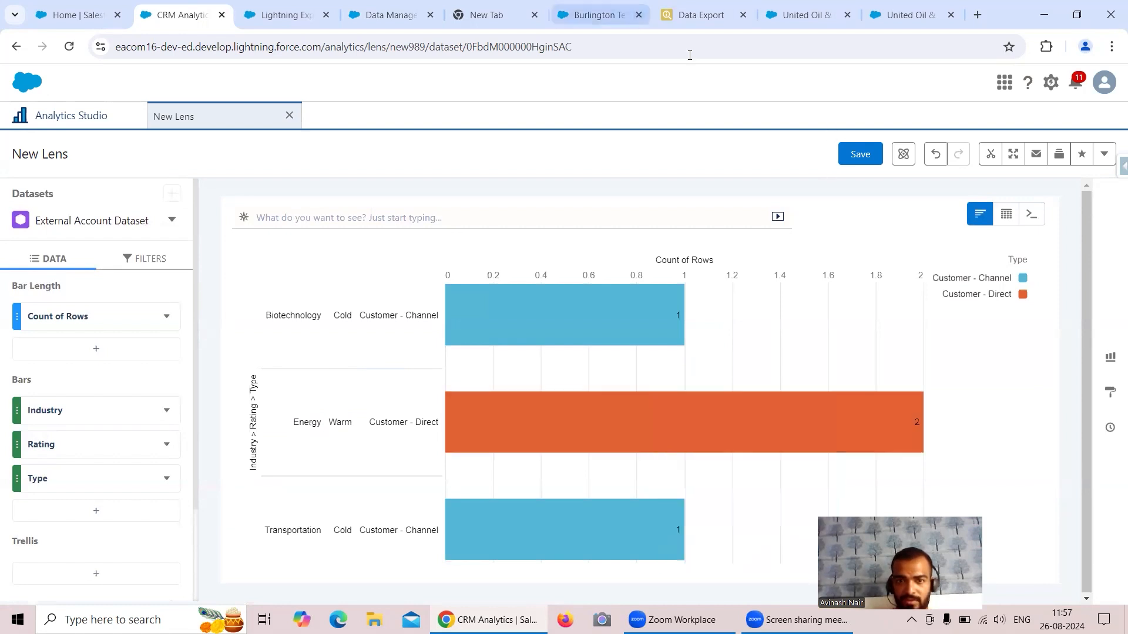
{"action": "left_click", "coordinate": [693, 15]}
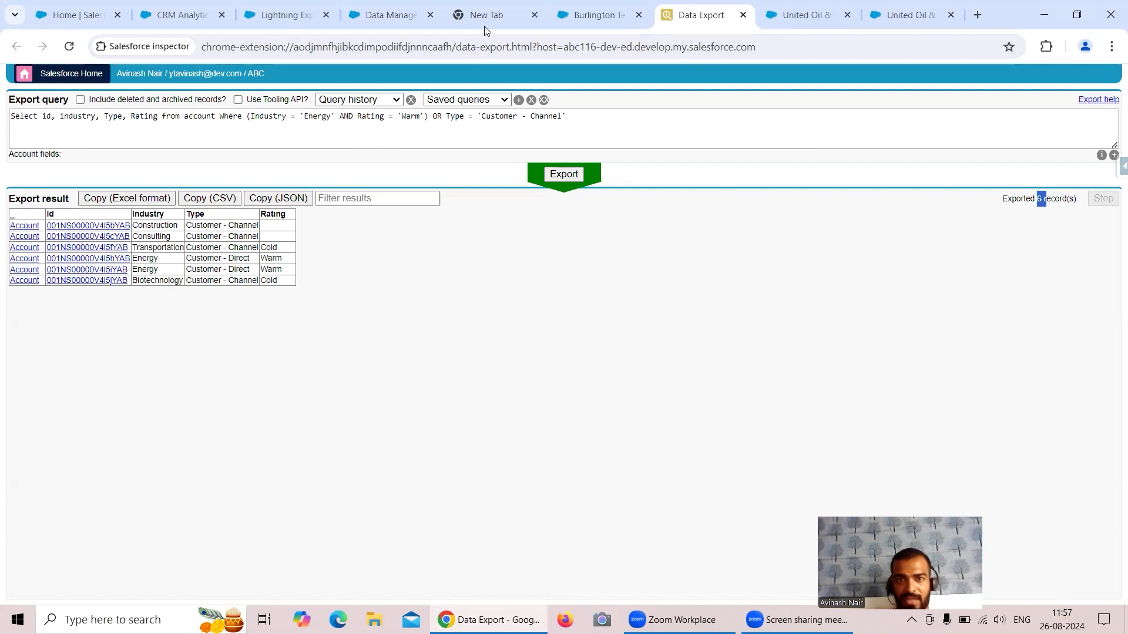
{"action": "left_click", "coordinate": [182, 15]}
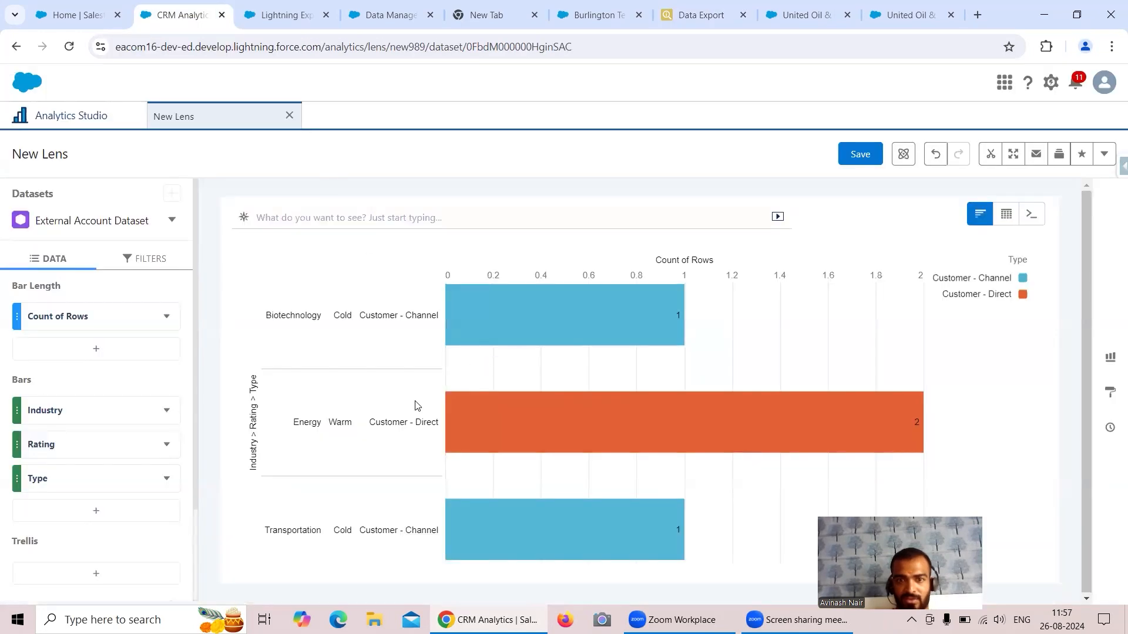
Show the lens as a Values Table and remove the Id and Name columns.
{"action": "left_click", "coordinate": [1007, 214]}
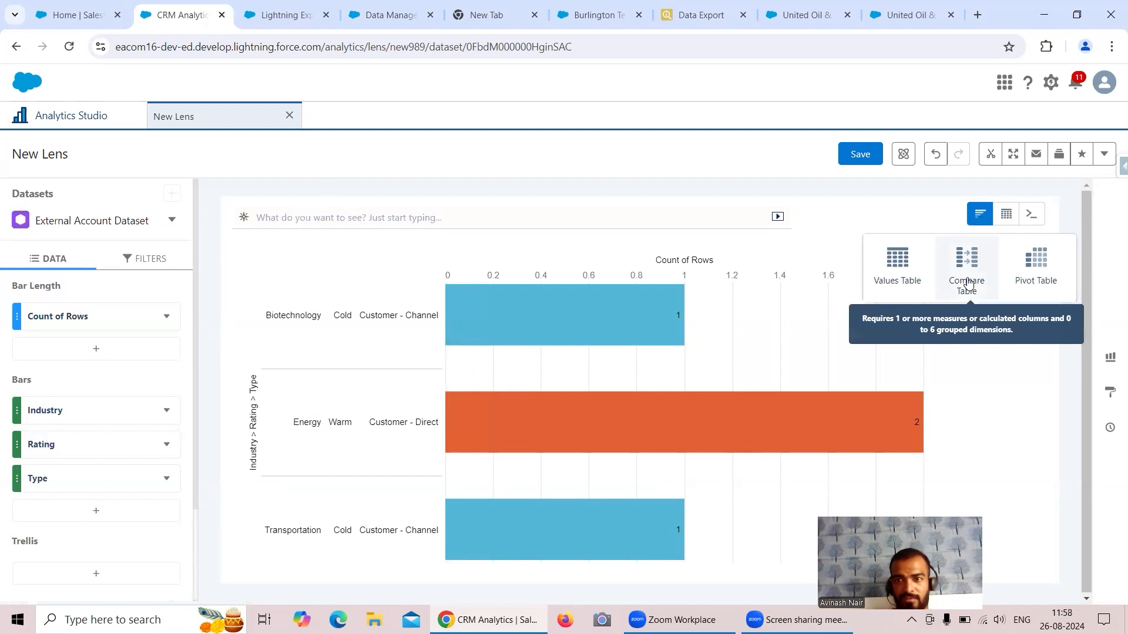
{"action": "left_click", "coordinate": [168, 421]}
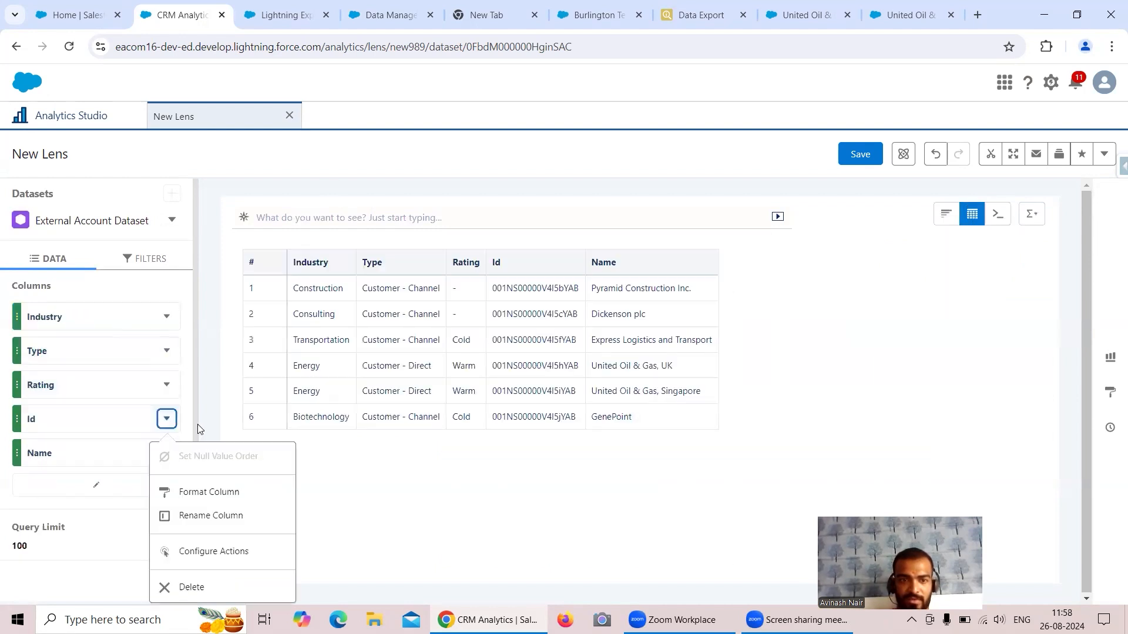
{"action": "left_click", "coordinate": [198, 586]}
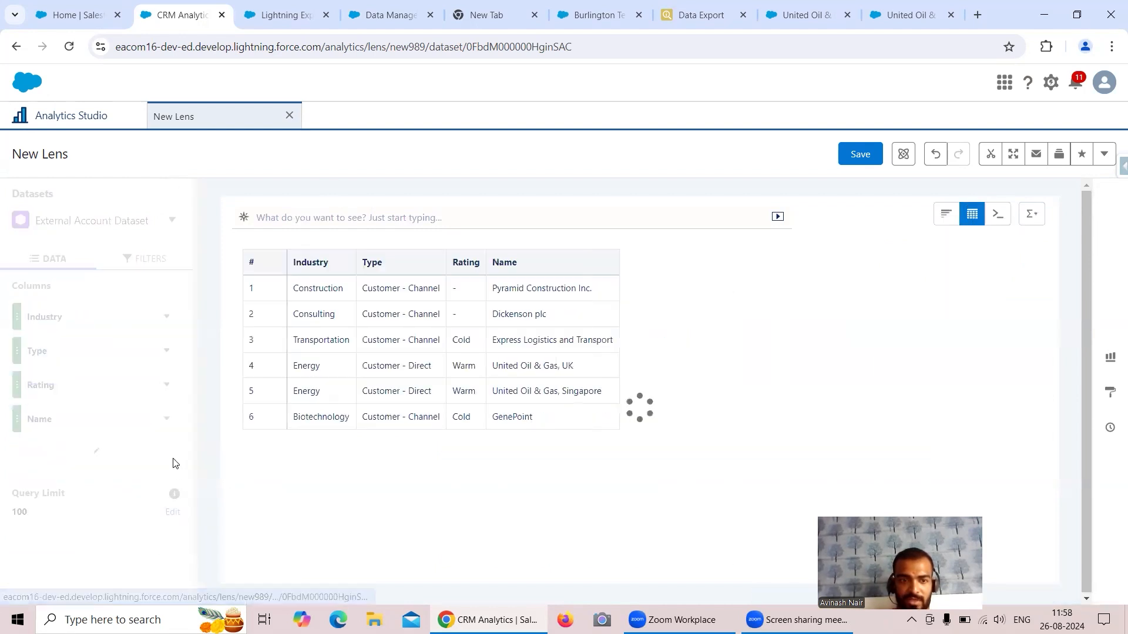
{"action": "left_click", "coordinate": [167, 419]}
{"action": "left_click", "coordinate": [199, 587]}
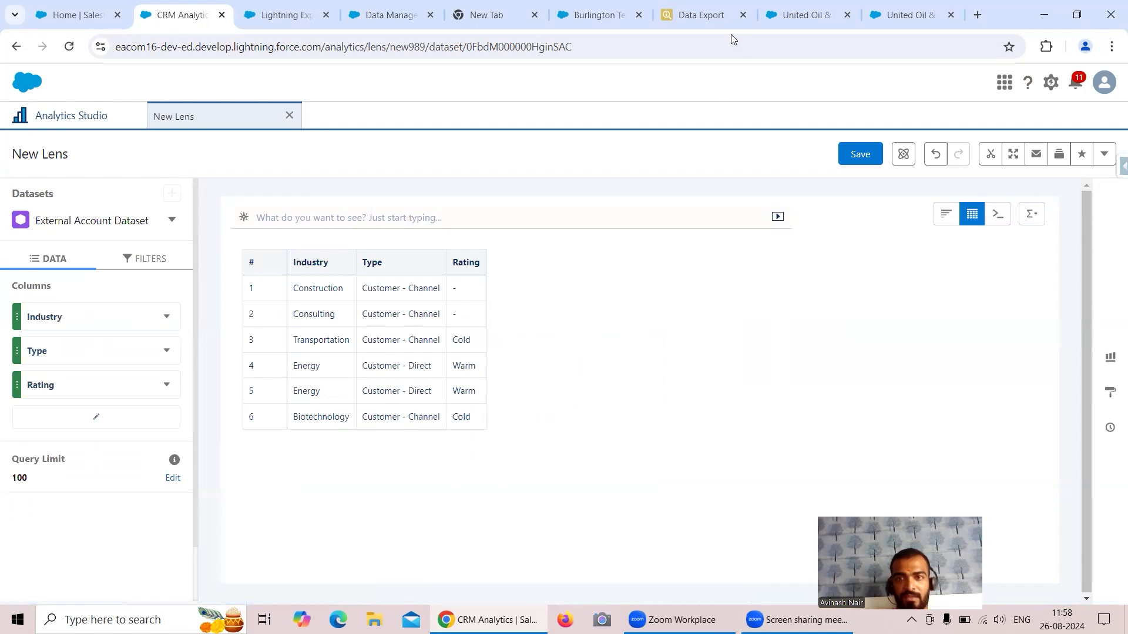
Compare the lens rows, including the two Energy Warm accounts, against the 6 exported records.
{"action": "left_click", "coordinate": [681, 19]}
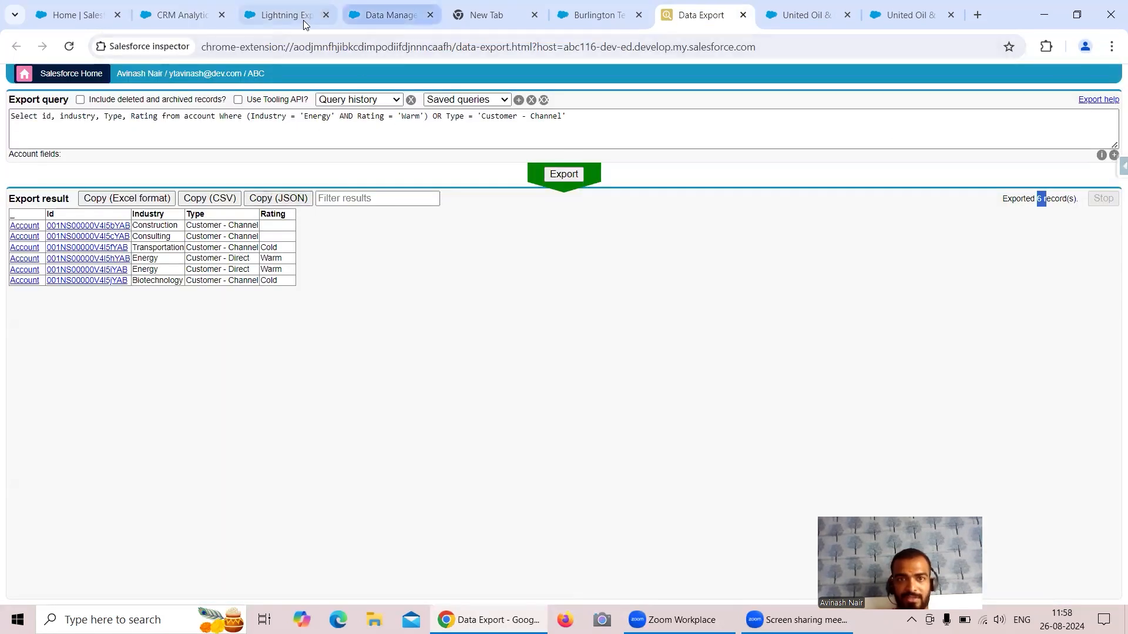
{"action": "left_click", "coordinate": [173, 15]}
{"action": "left_click_drag", "start_coordinate": [298, 369], "coordinate": [474, 394]}
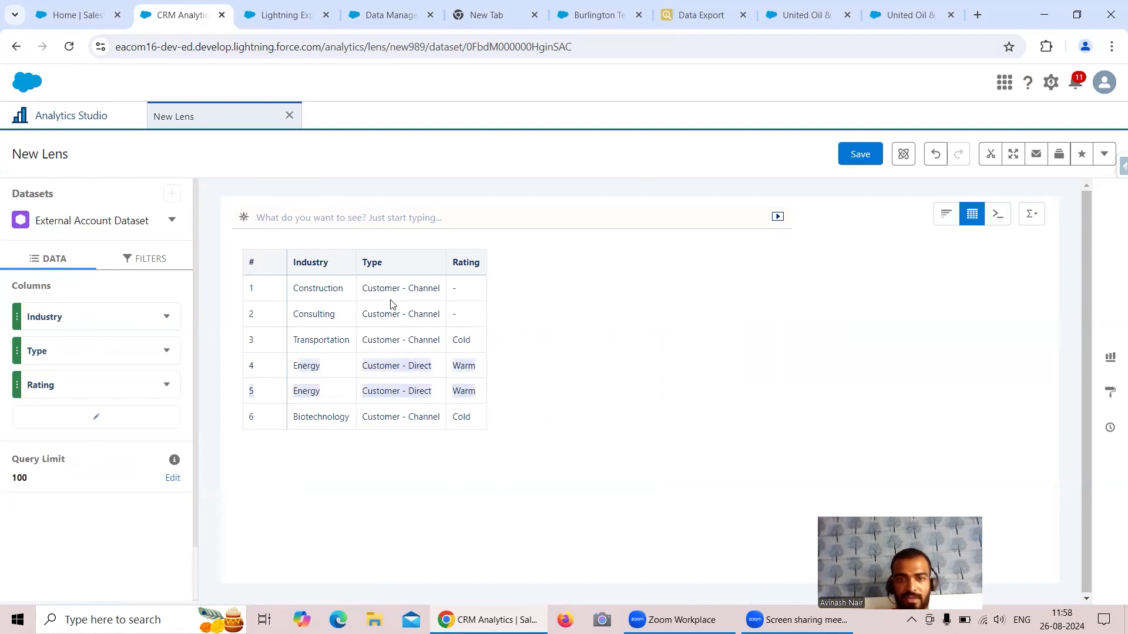
{"action": "left_click", "coordinate": [403, 313]}
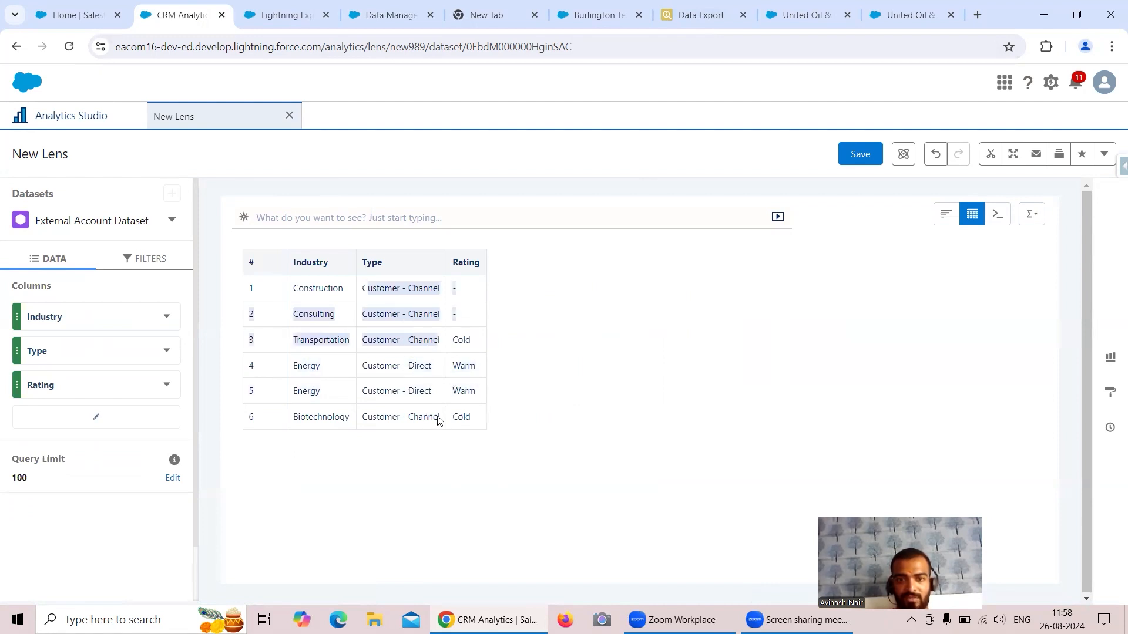
{"action": "left_click", "coordinate": [691, 23]}
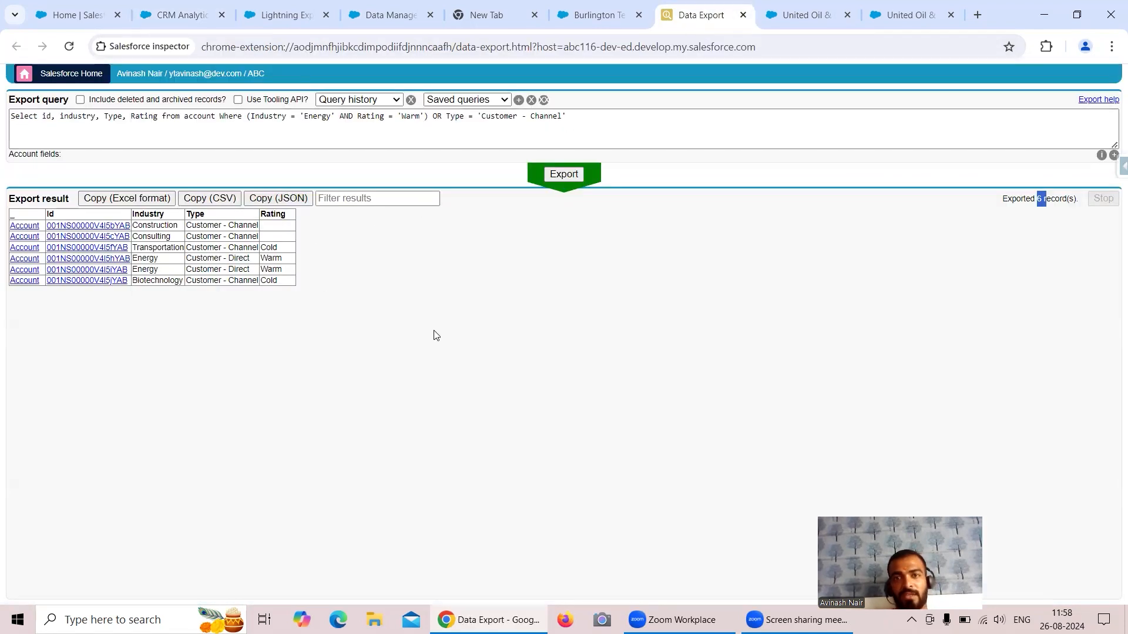